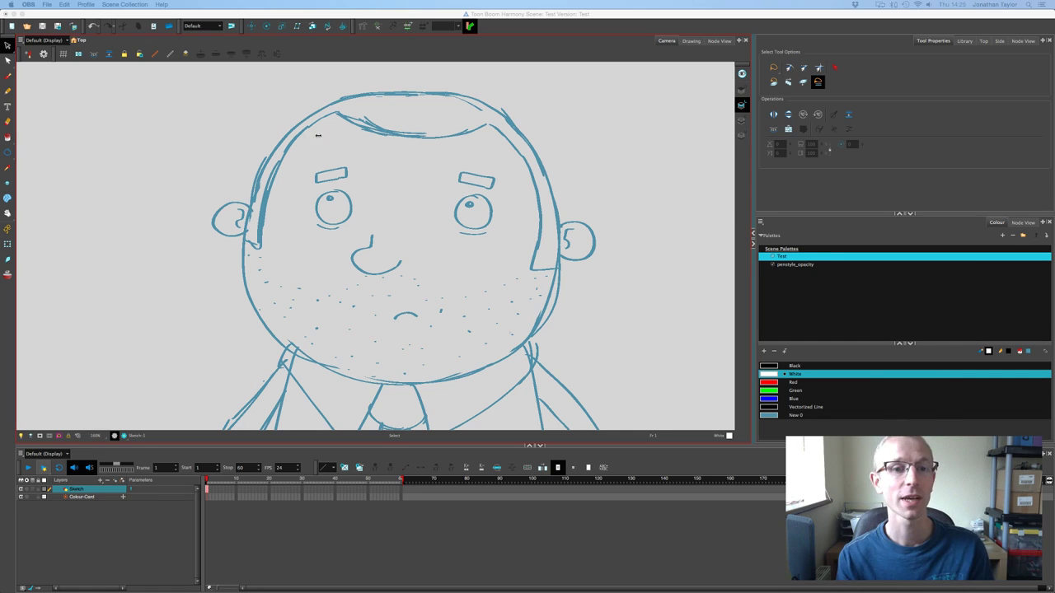
left_click(8, 76)
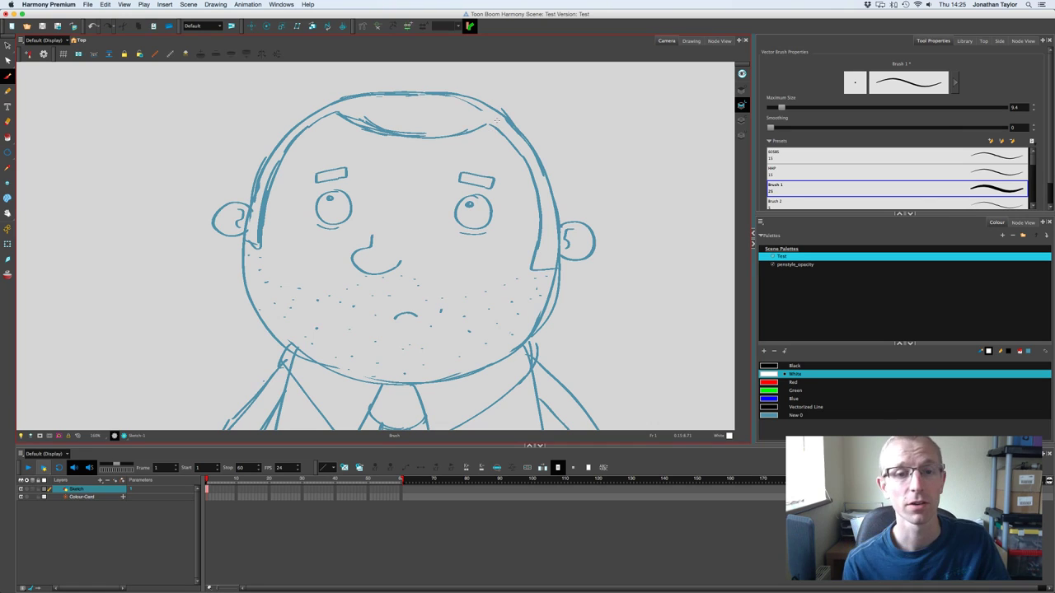
key("2")
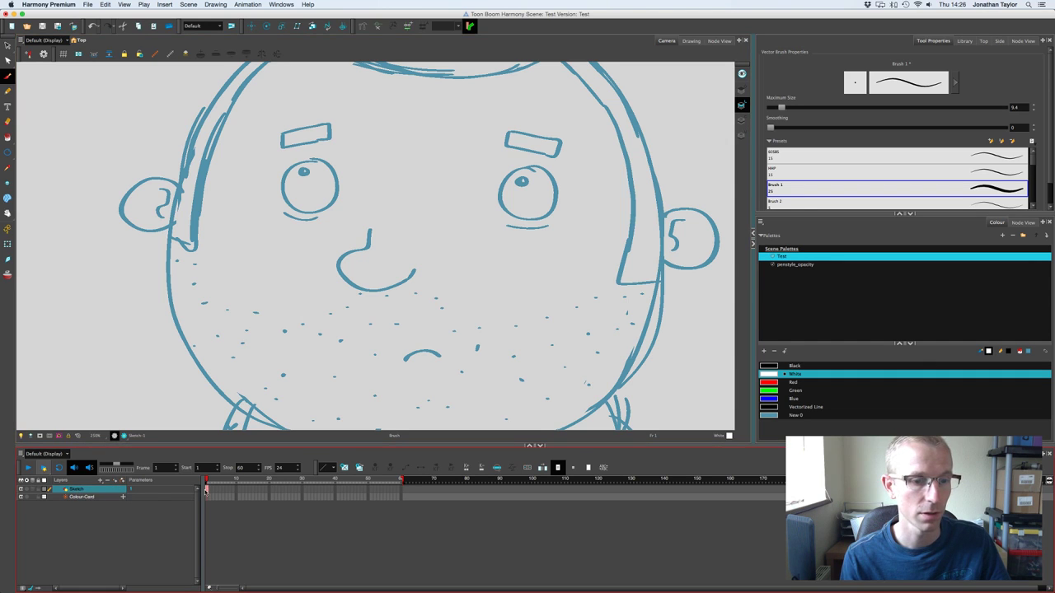
scroll(252, 376, "down", 5)
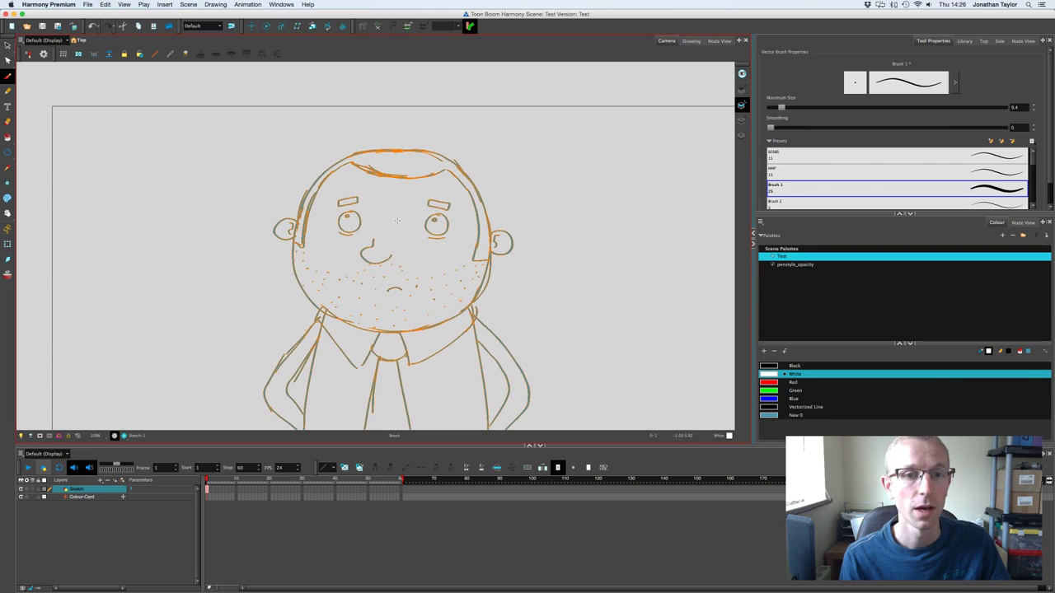
scroll(397, 221, "up", 5)
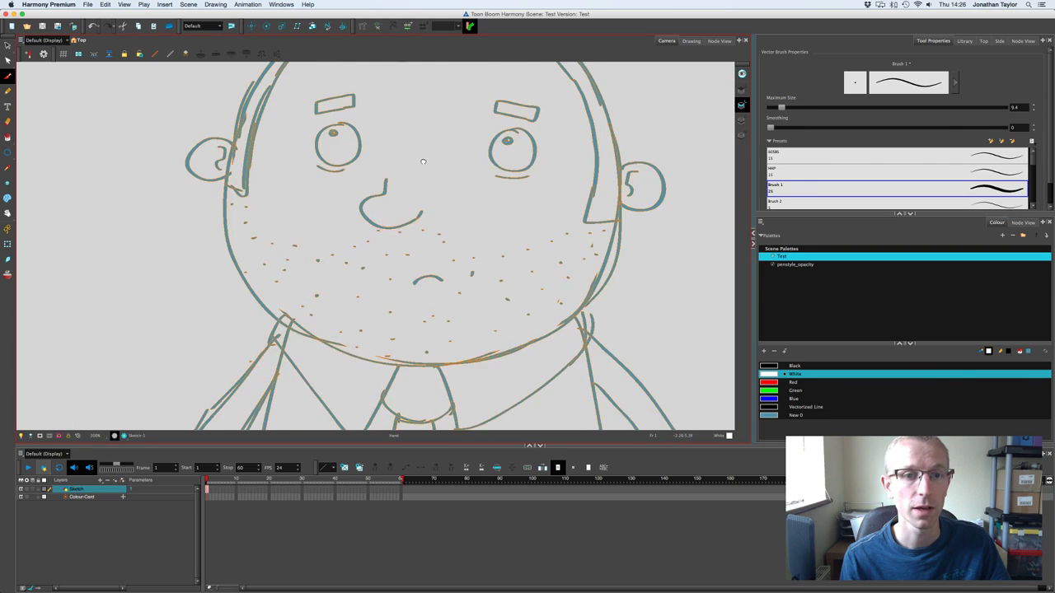
scroll(423, 162, "up", 3)
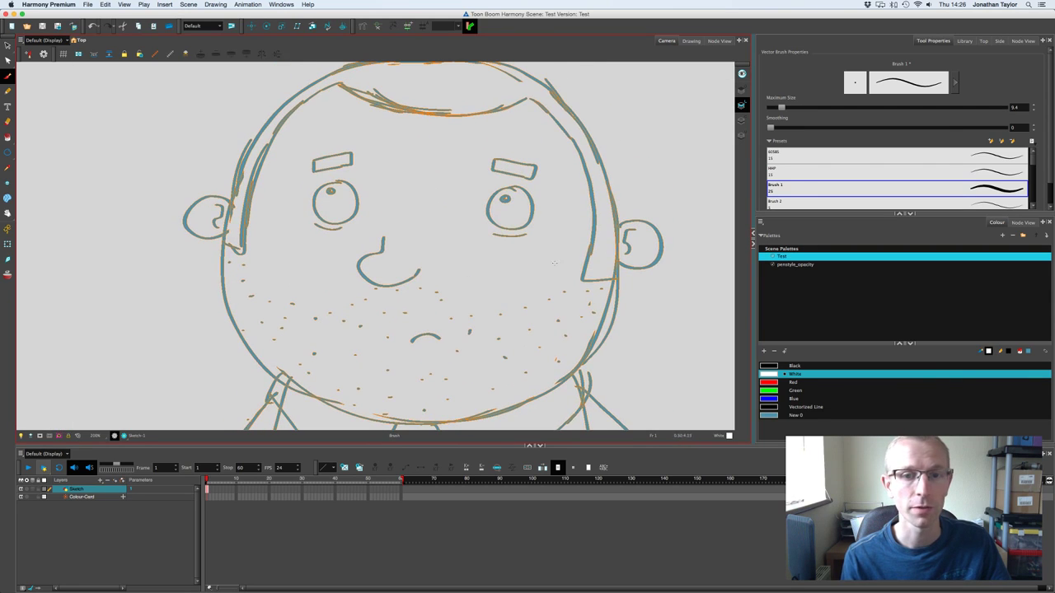
Step: Try several palette colours on the whole sketch, including Vectorized Line, and return it to the teal New 0 colour
left_click(776, 416)
left_click(776, 399)
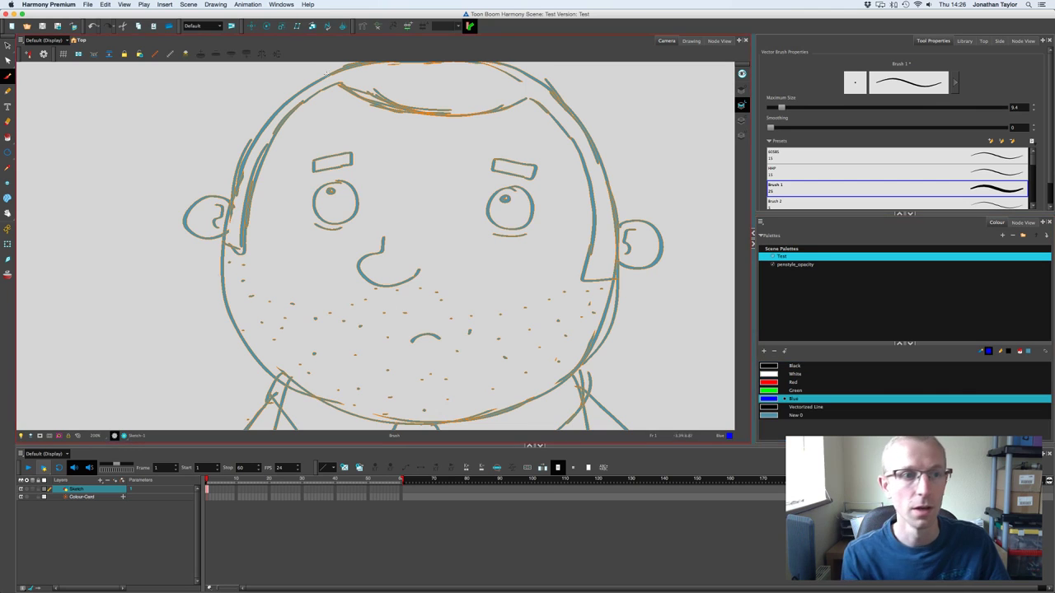
left_click(7, 44)
key("ctrl+a")
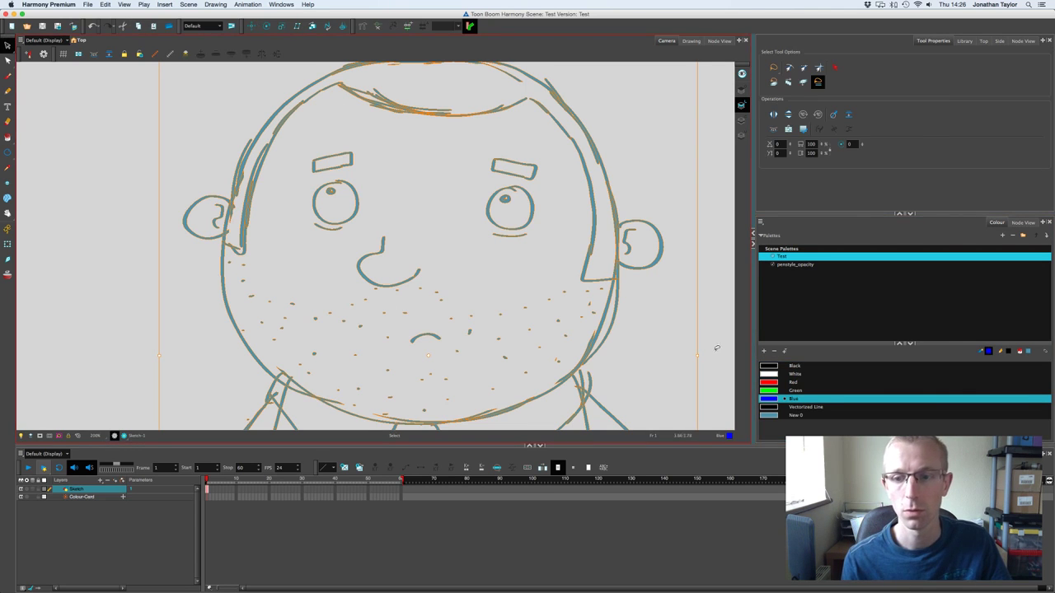
left_click(773, 391)
left_click(775, 398)
left_click(775, 407)
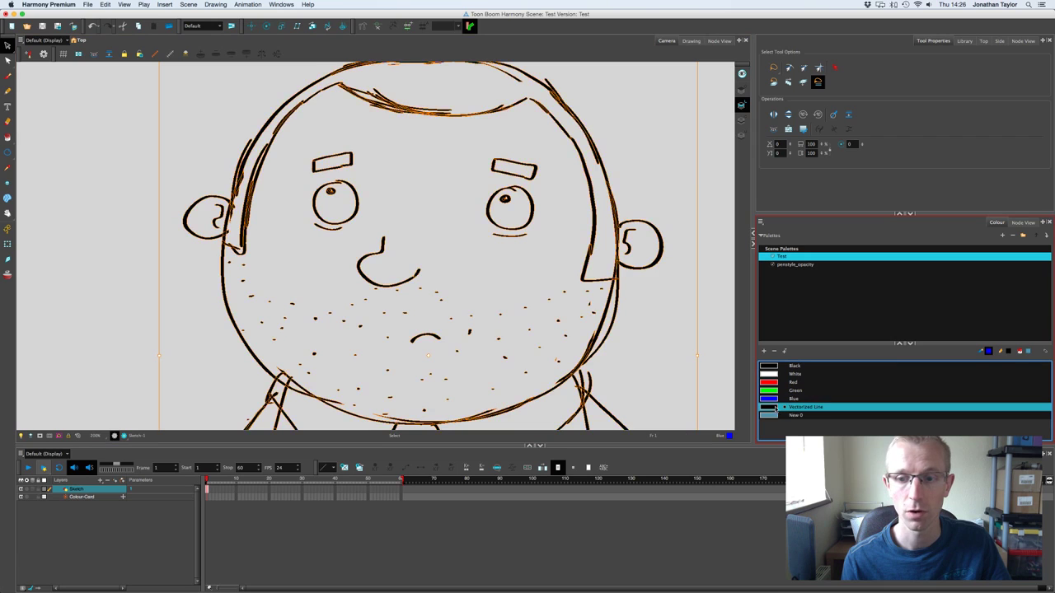
left_click(775, 415)
left_click(712, 193)
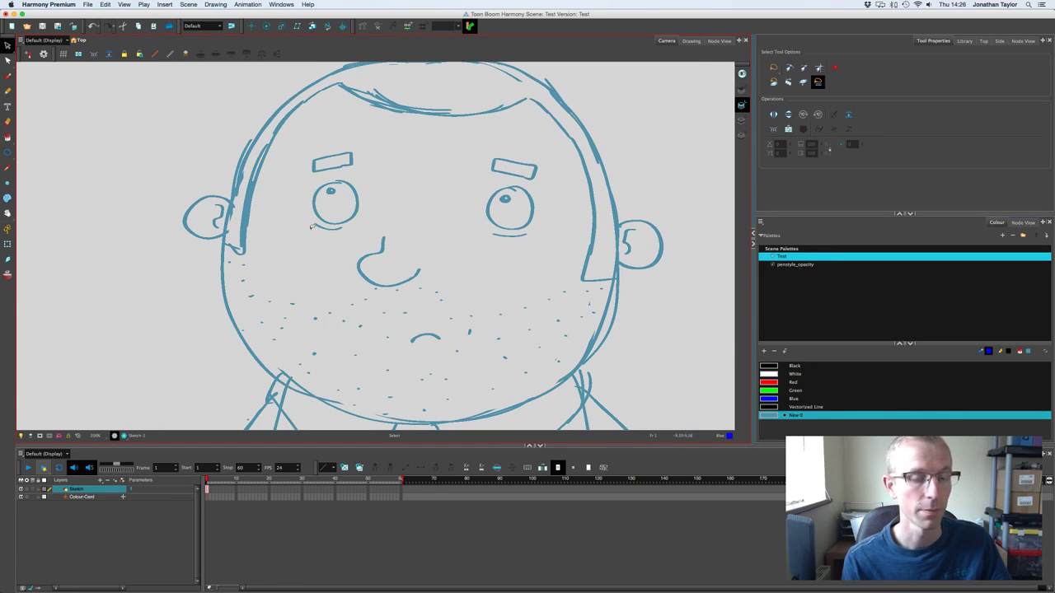
Step: Add a new vector drawing layer named Eye1
left_click(98, 482)
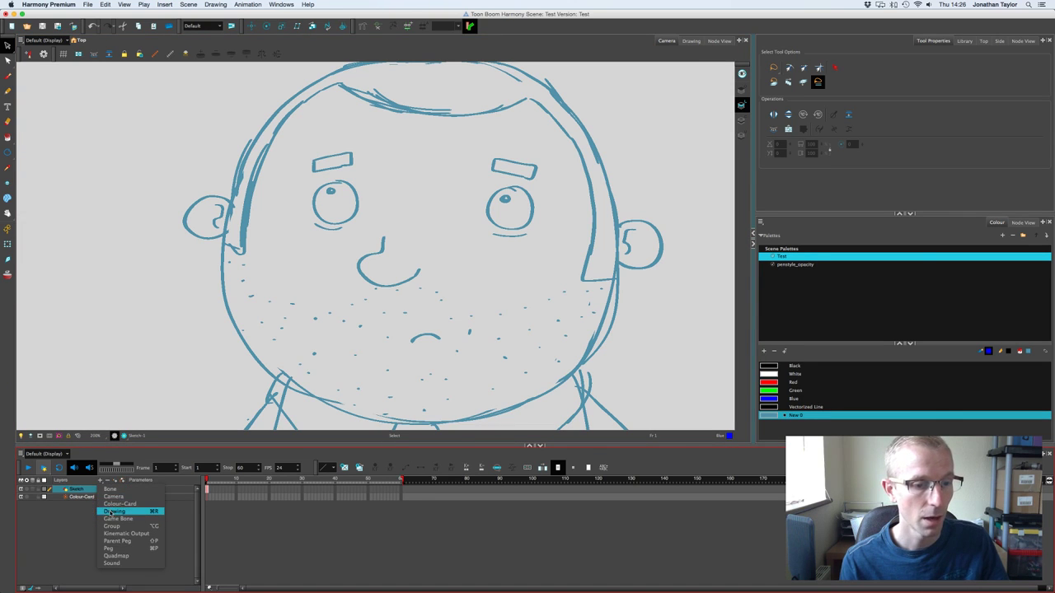
left_click(112, 512)
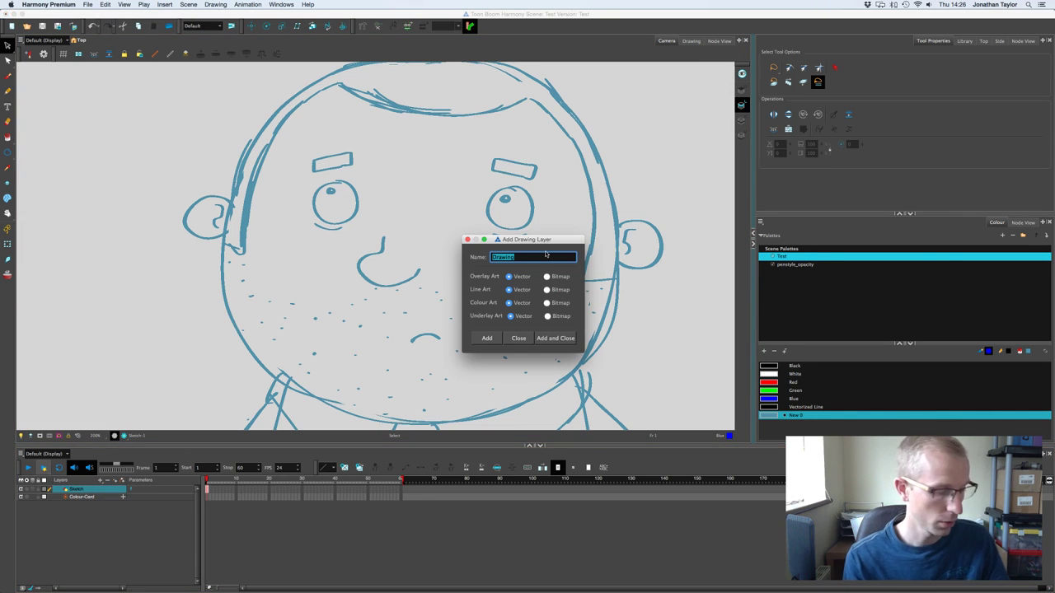
type("Eye1")
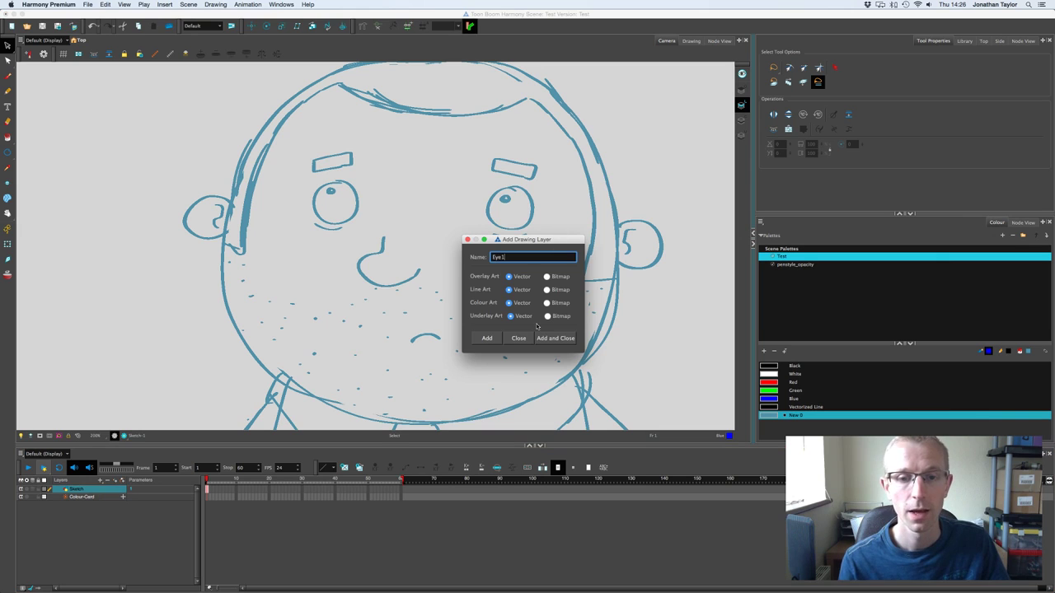
left_click(487, 337)
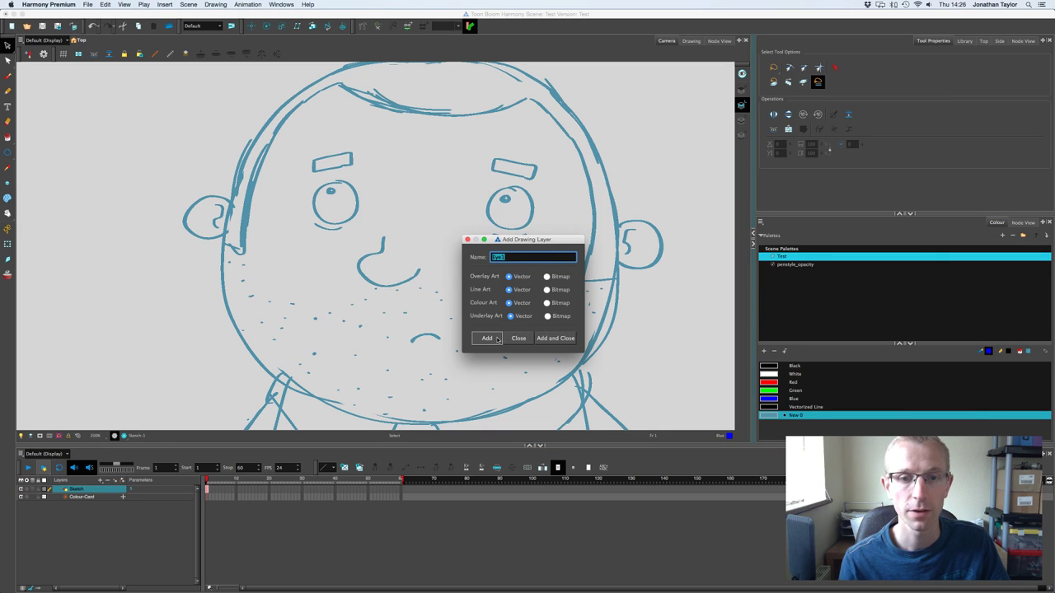
left_click(468, 239)
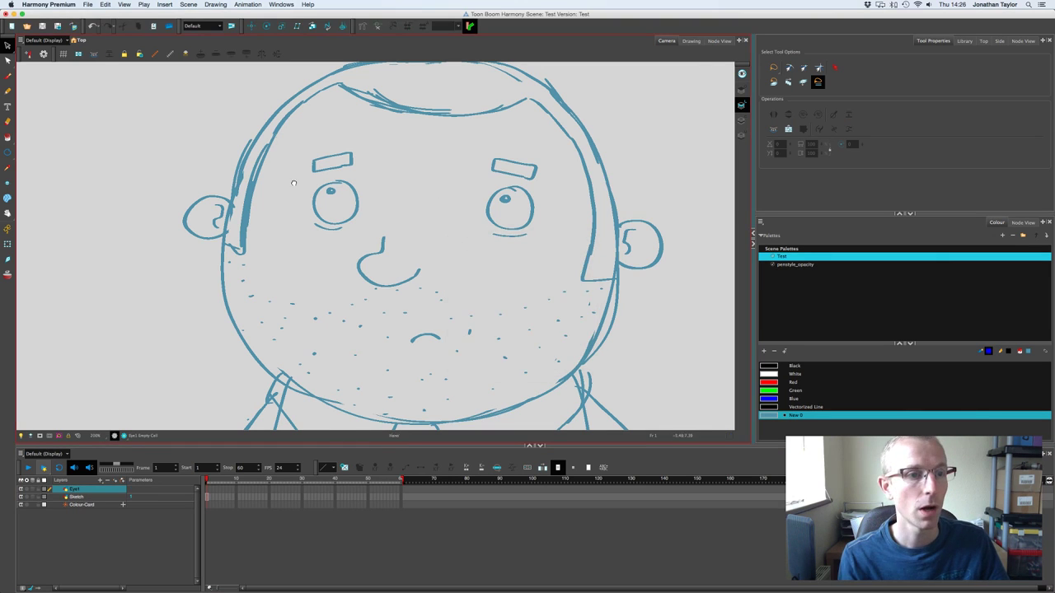
Step: Draw a black circle with the Ellipse tool and align it over the sketched eye beside the nose on Eye1
key("2")
left_click_drag(8, 153, 25, 168)
key("2")
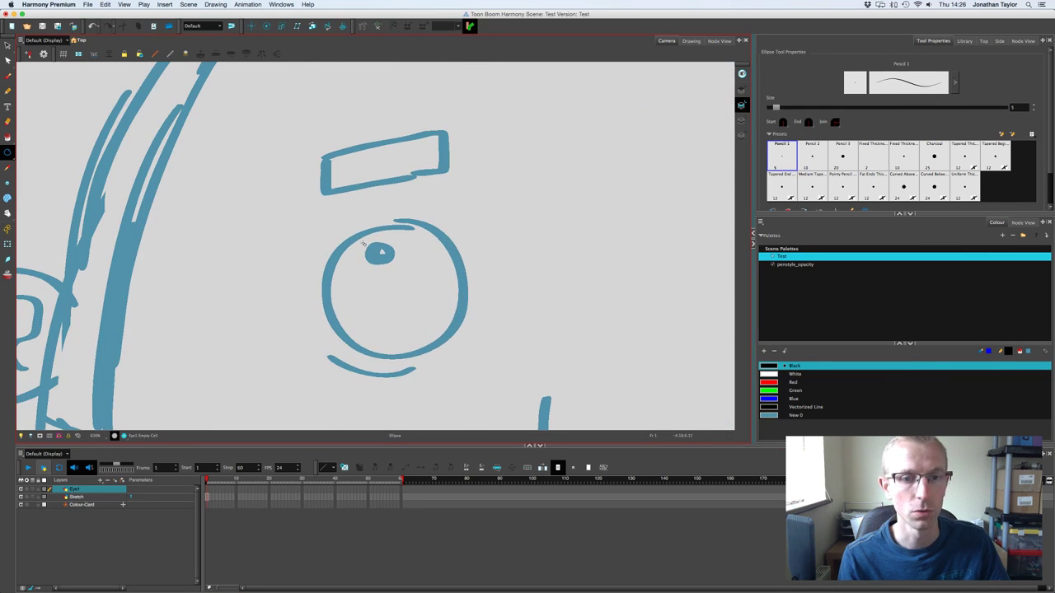
left_click_drag(336, 230, 474, 348)
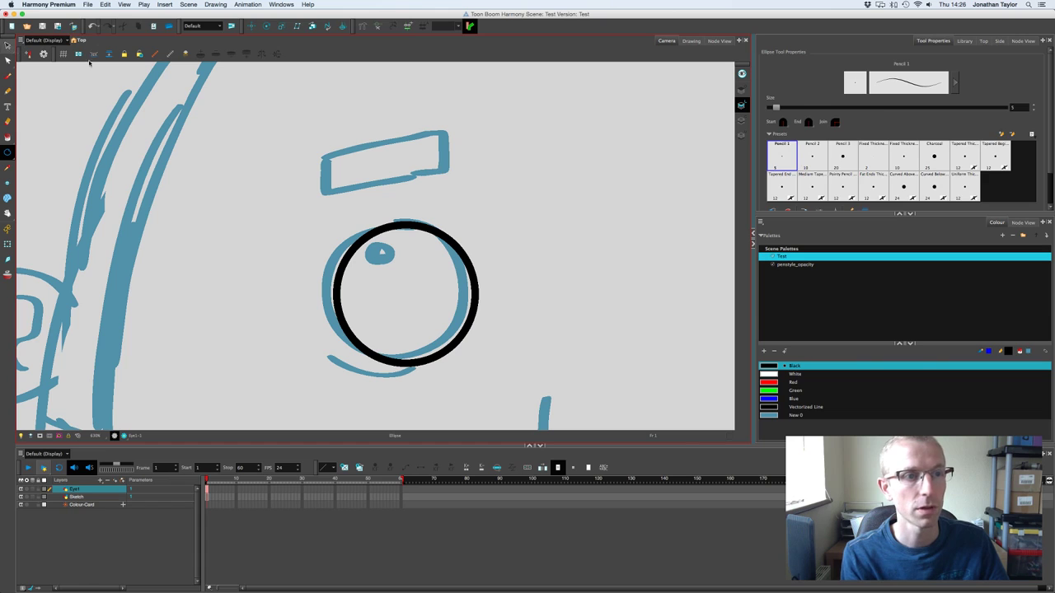
left_click(7, 45)
left_click_drag(446, 223, 421, 227)
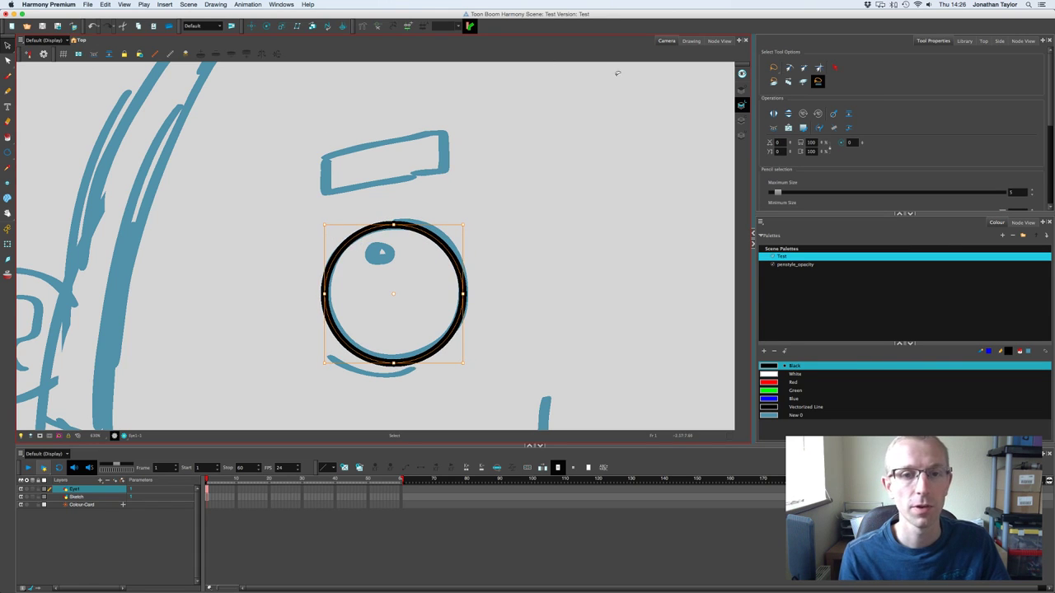
left_click(650, 137)
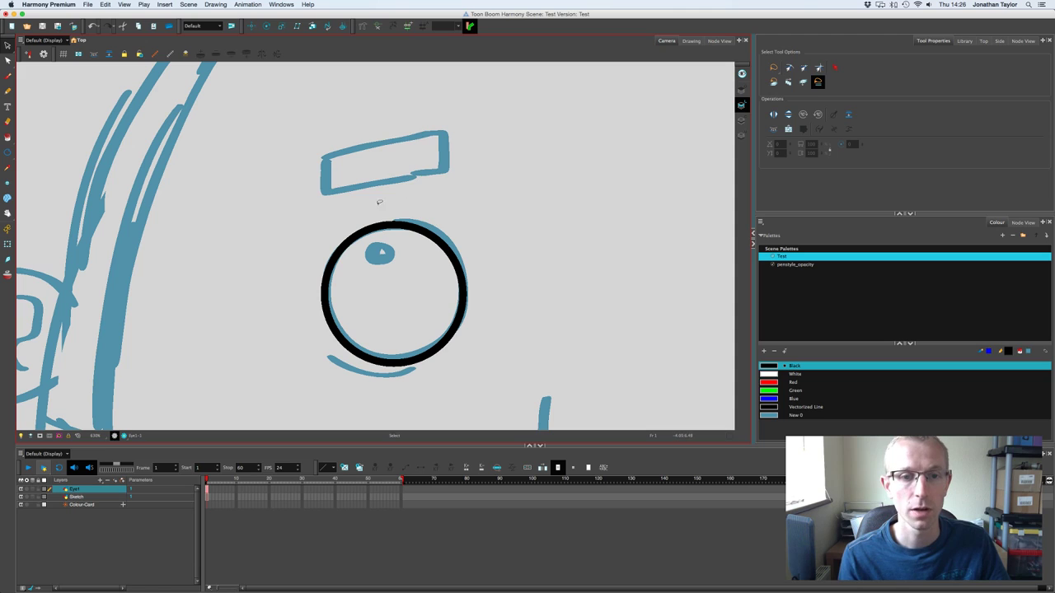
left_click(377, 237)
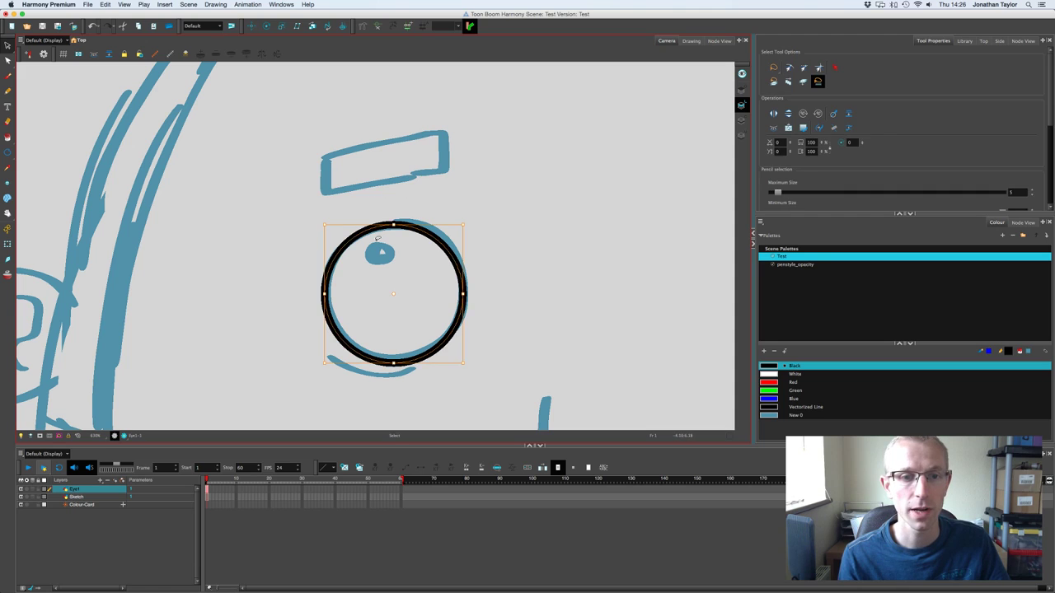
Step: Fill the inside of the eye circle with White on the colour art layer
left_click(742, 122)
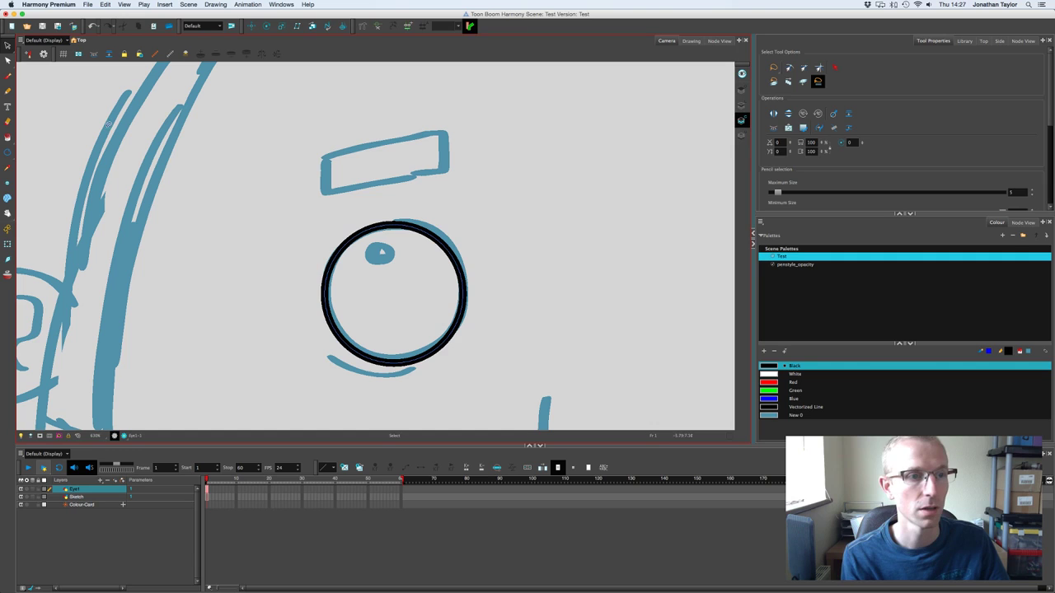
left_click(7, 137)
left_click(792, 373)
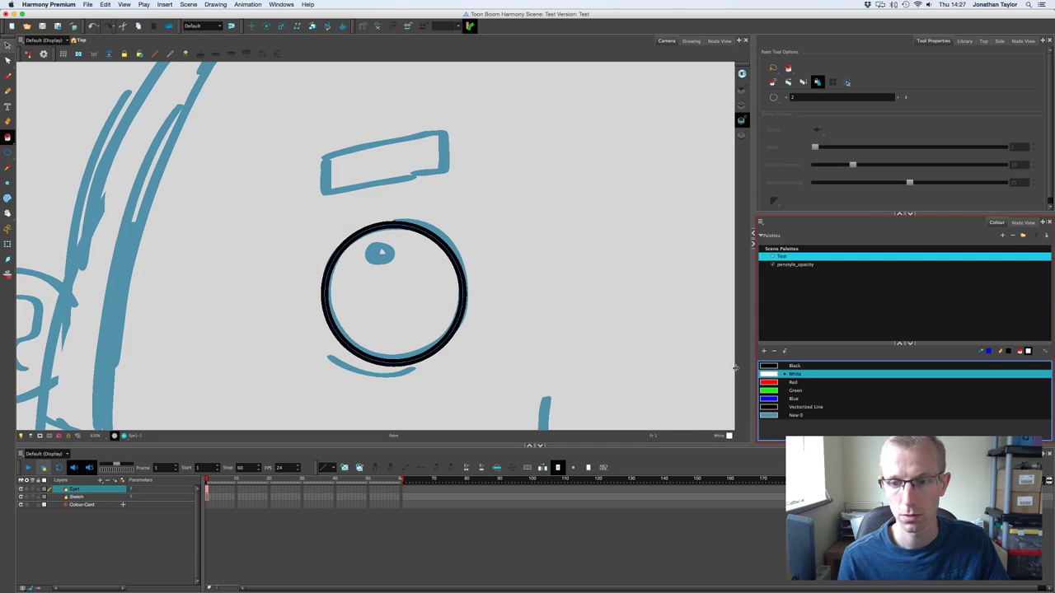
left_click(444, 299)
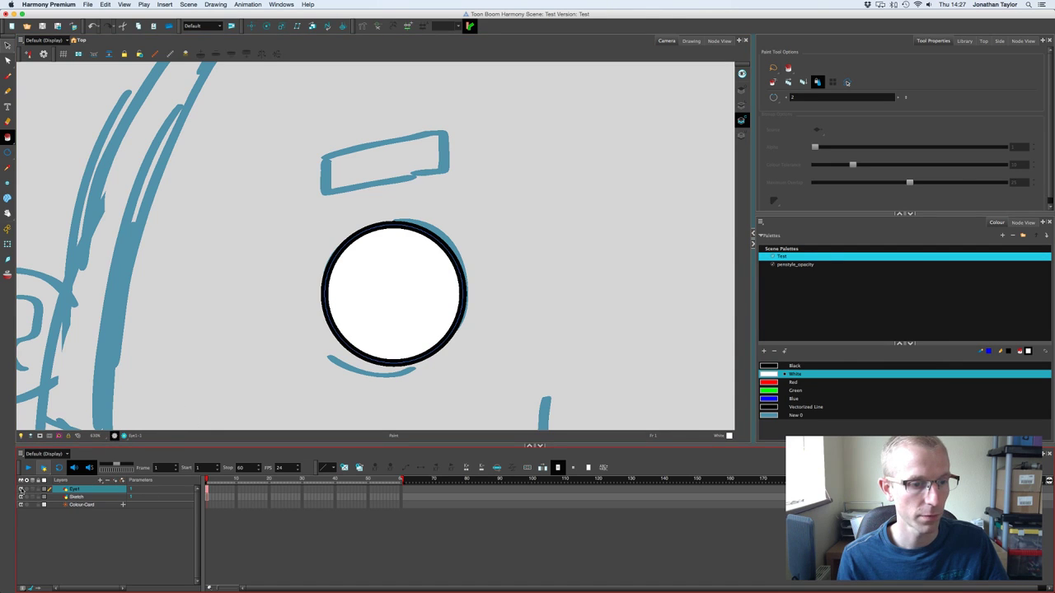
Step: Hide the Eye1 layer and add a new vector drawing layer named Pupil1
left_click(21, 489)
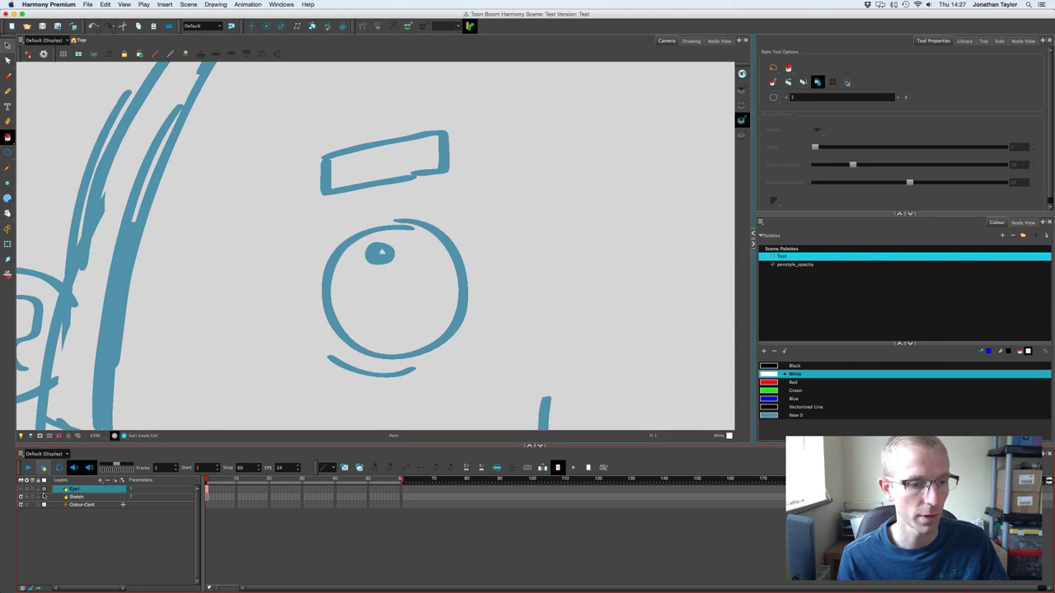
left_click(108, 481)
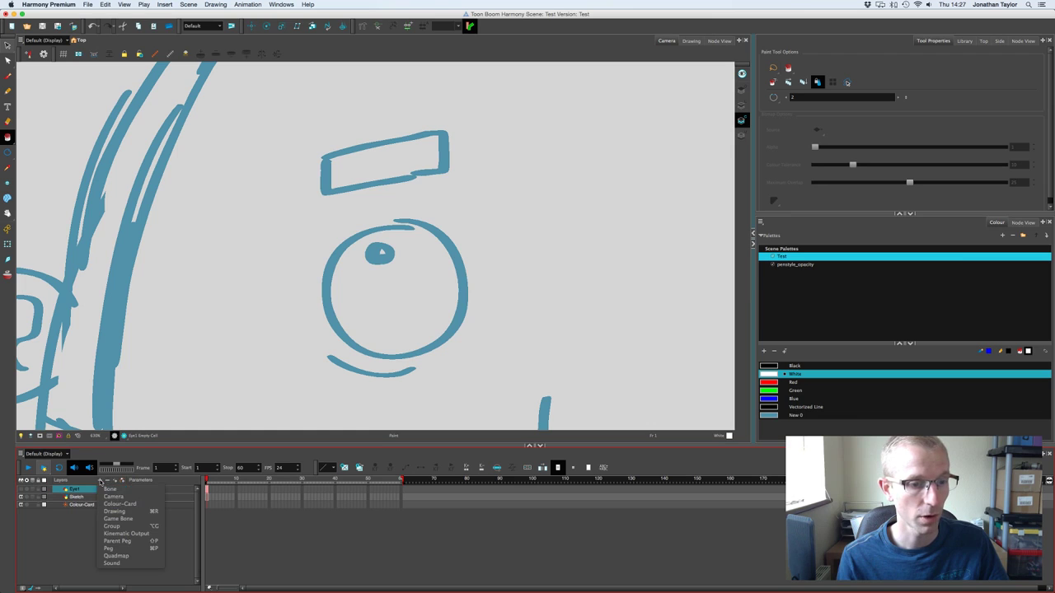
left_click(113, 512)
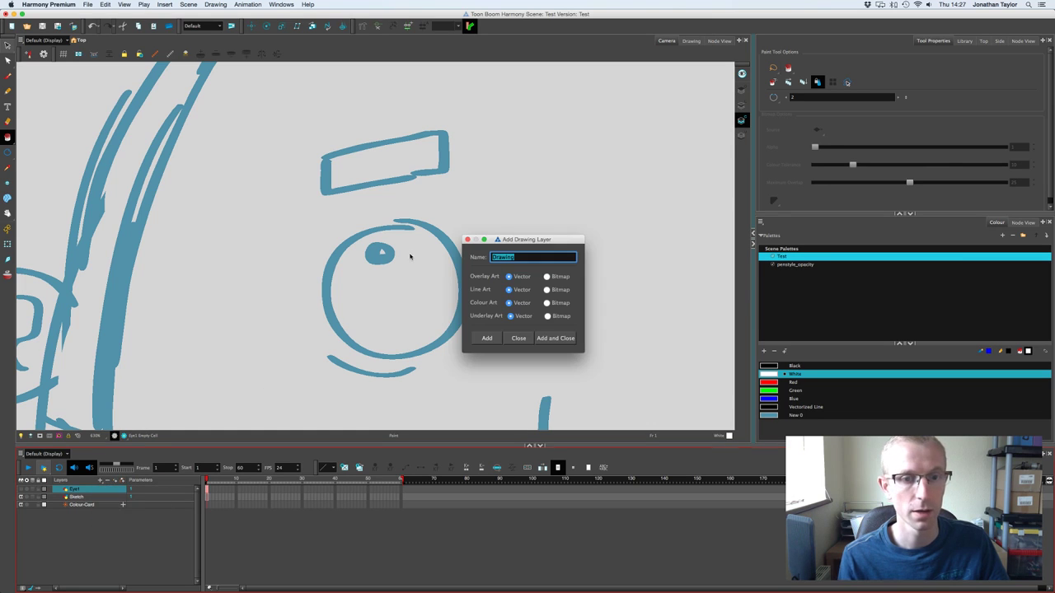
type("Pupil")
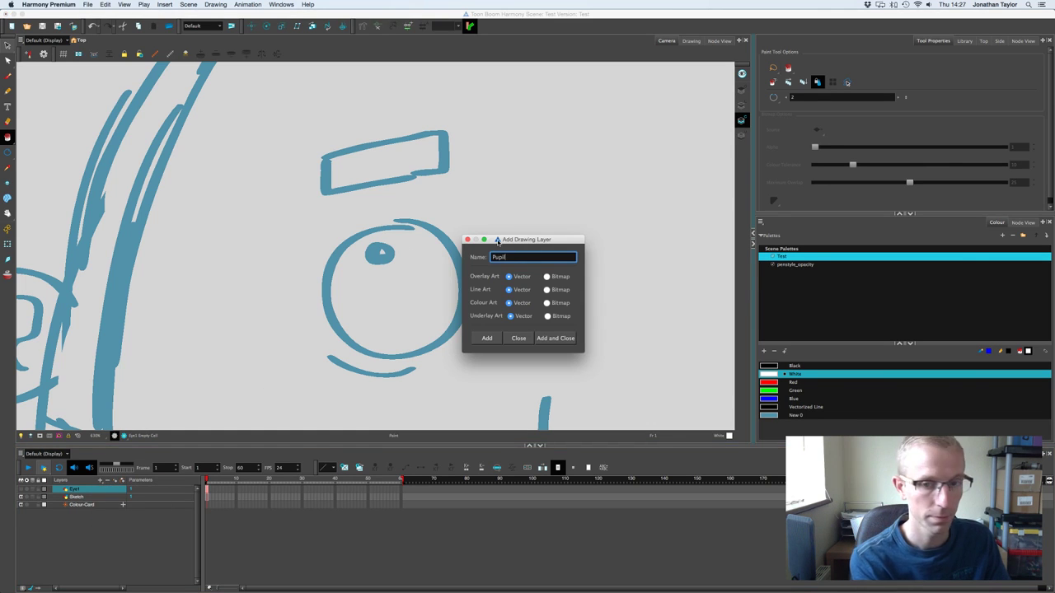
type("1")
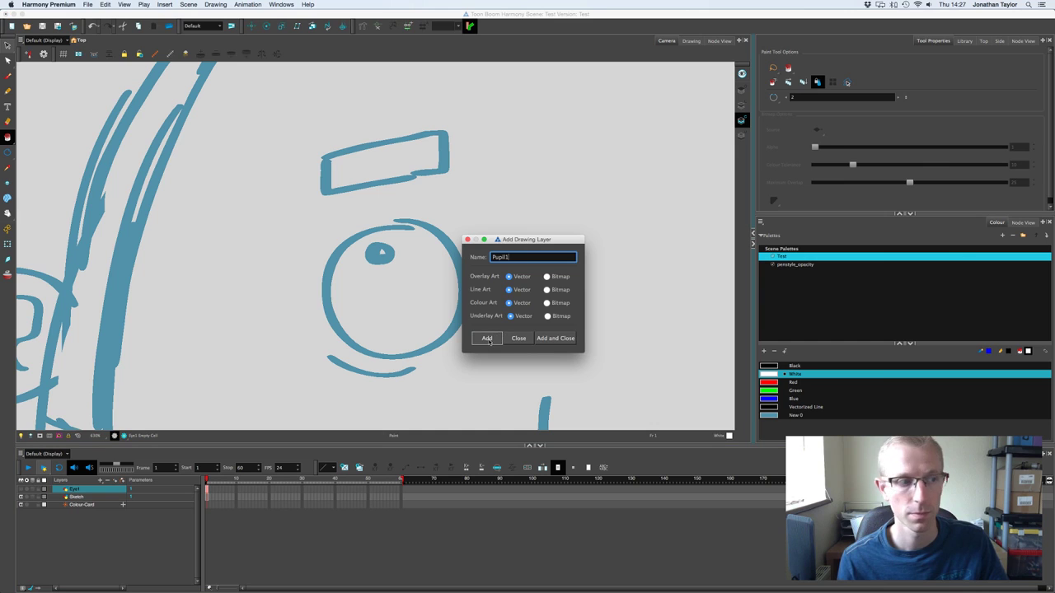
left_click(487, 339)
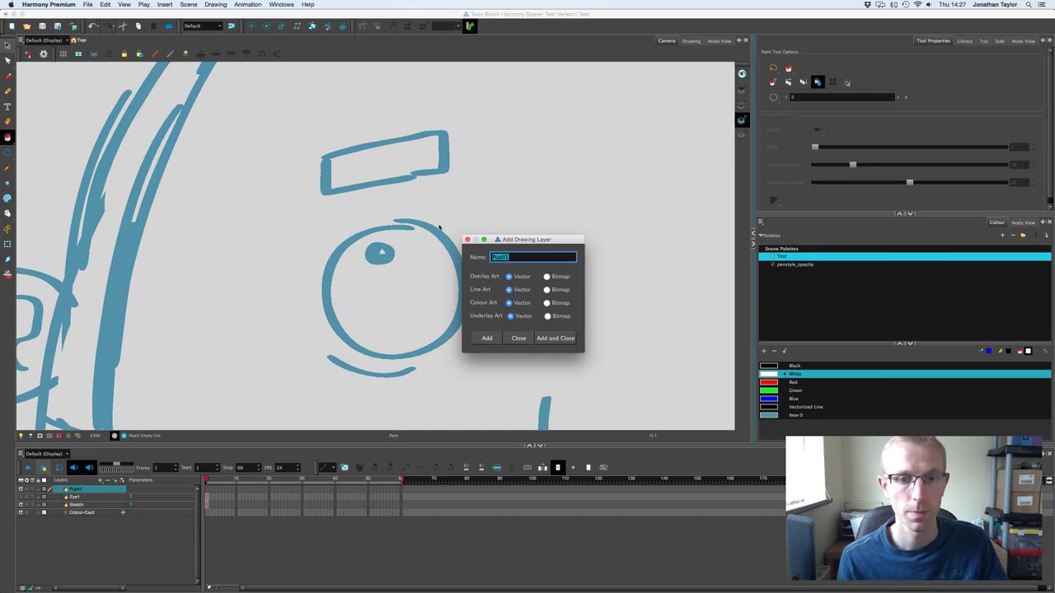
left_click(518, 338)
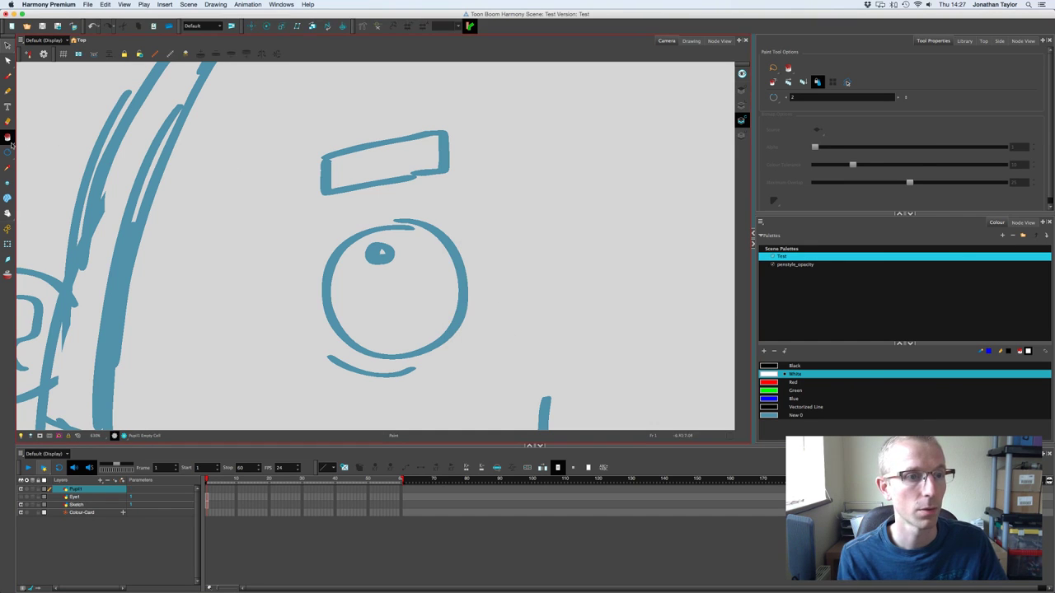
Step: Draw a small black circle with the Ellipse tool over the sketched pupil on Pupil1
left_click(7, 153)
left_click_drag(368, 246, 398, 268)
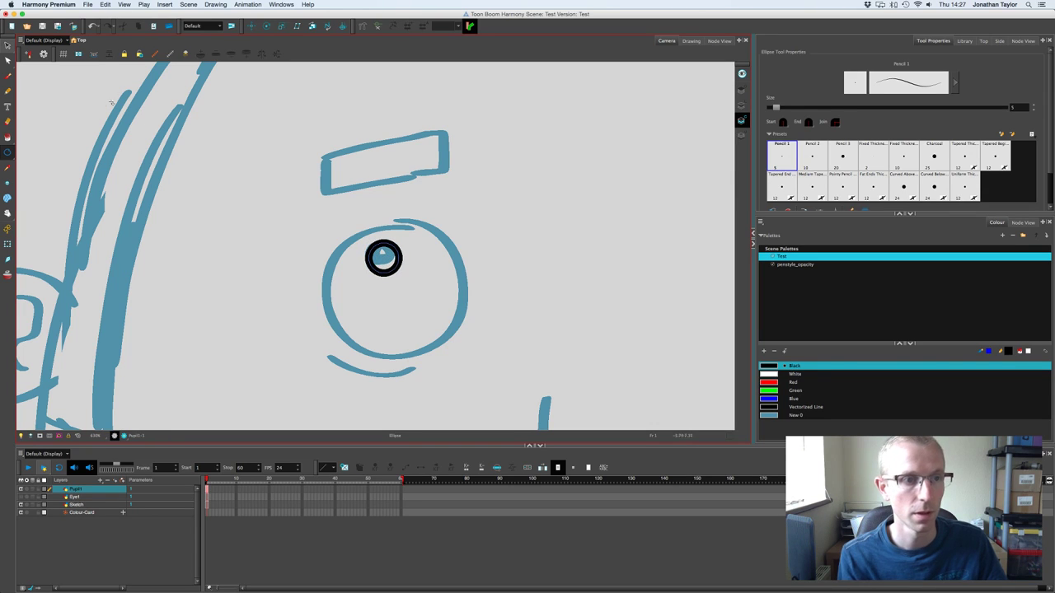
Step: Add a new colour based on Blue to the Test palette and change it to a muted blue, RGB 91, 144, 179
left_click(7, 137)
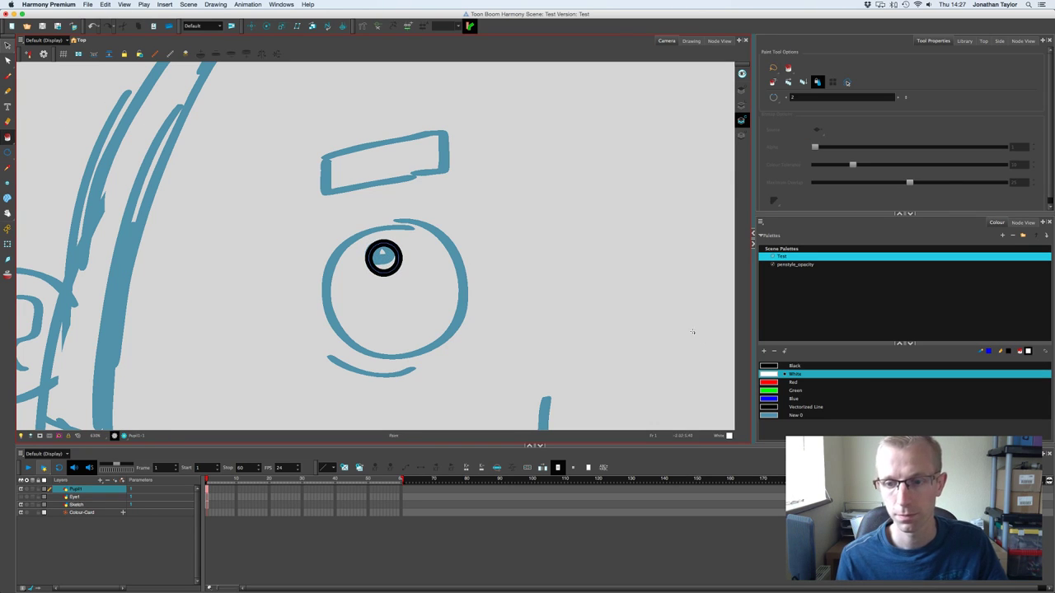
left_click(770, 374)
left_click(772, 399)
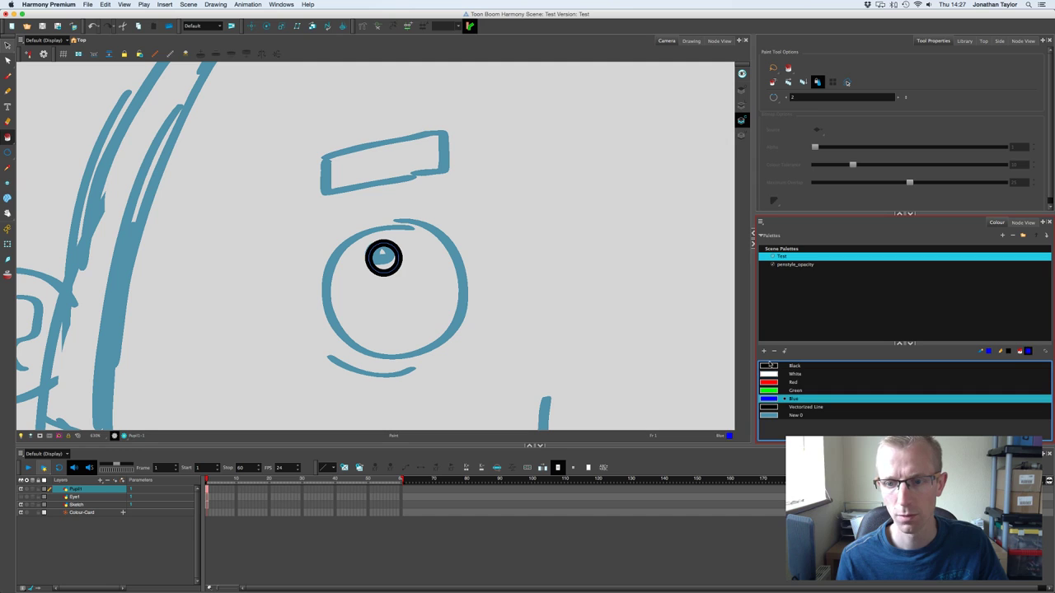
left_click(763, 351)
double_click(767, 423)
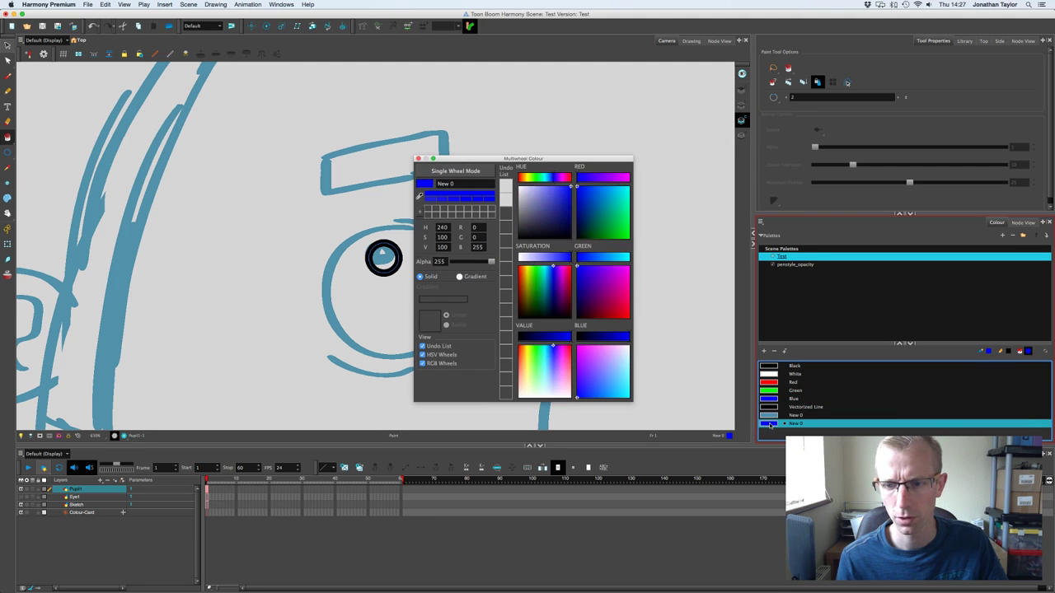
mouse_move(535, 199)
left_mouse_down()
mouse_move(550, 191)
mouse_move(544, 202)
left_mouse_up()
left_click(548, 177)
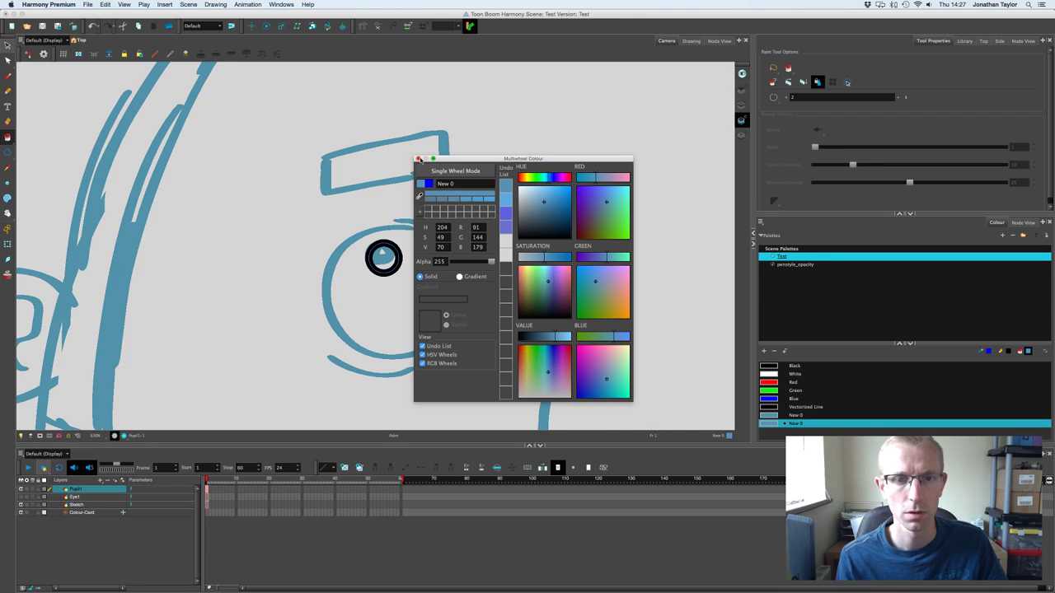
Step: Rename the new palette colour Pupil and close the colour editor
double_click(445, 183)
type("Eye")
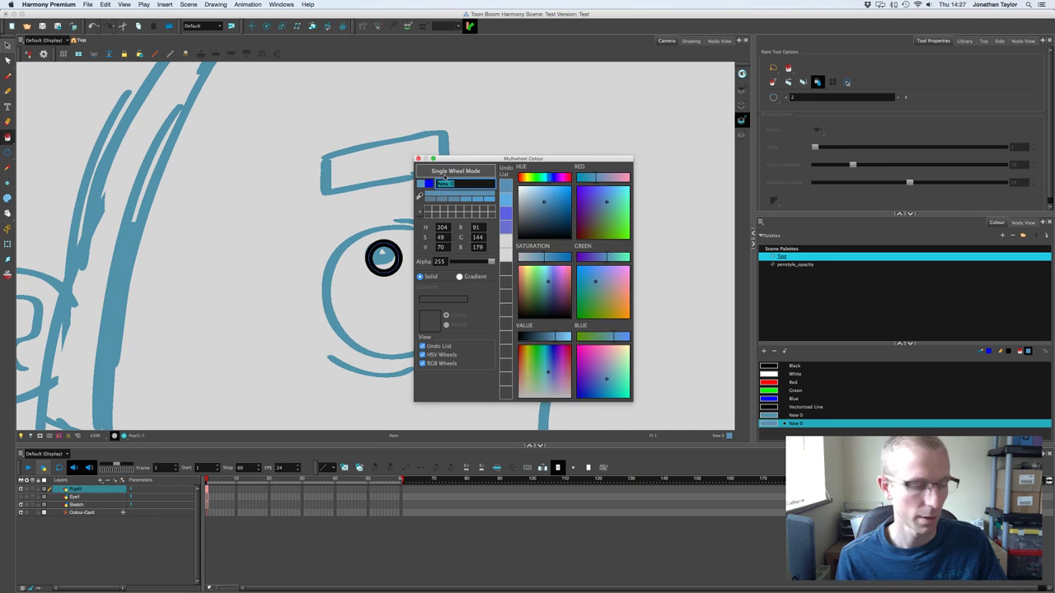
key("BackSpace")
key("BackSpace")
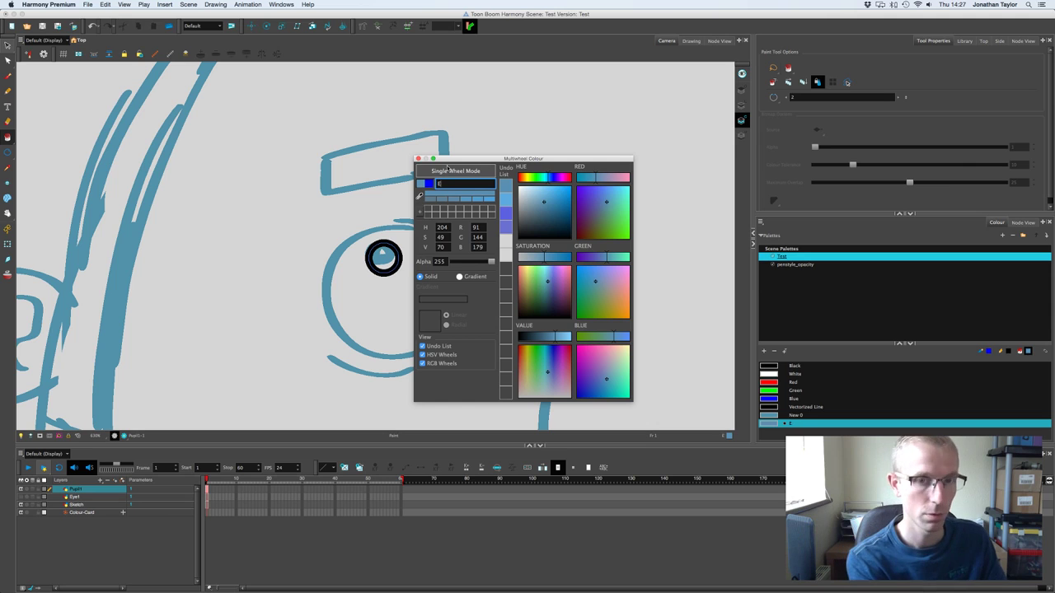
type("Pupil")
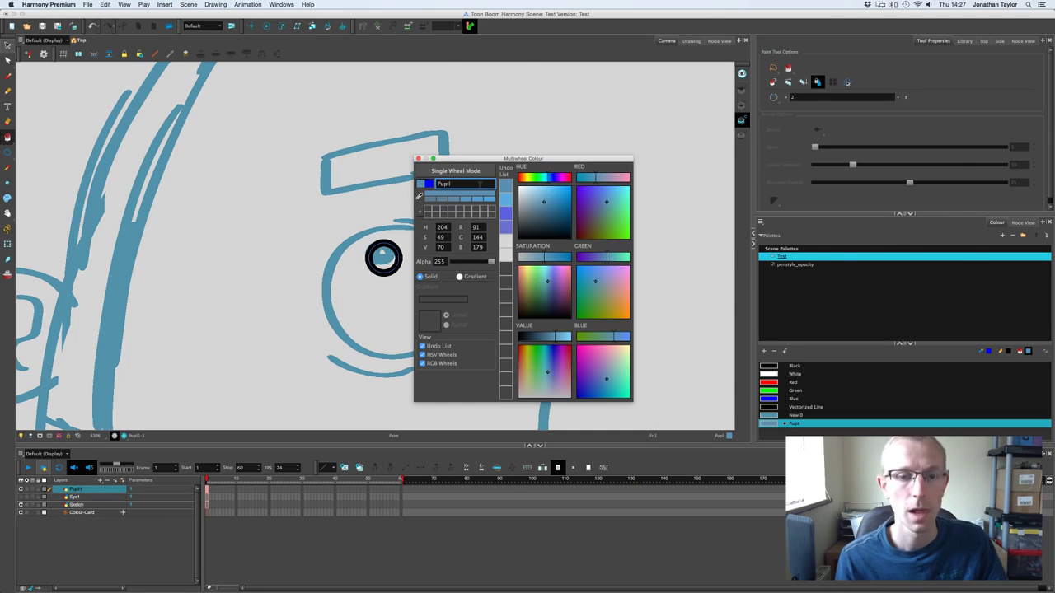
left_click(418, 158)
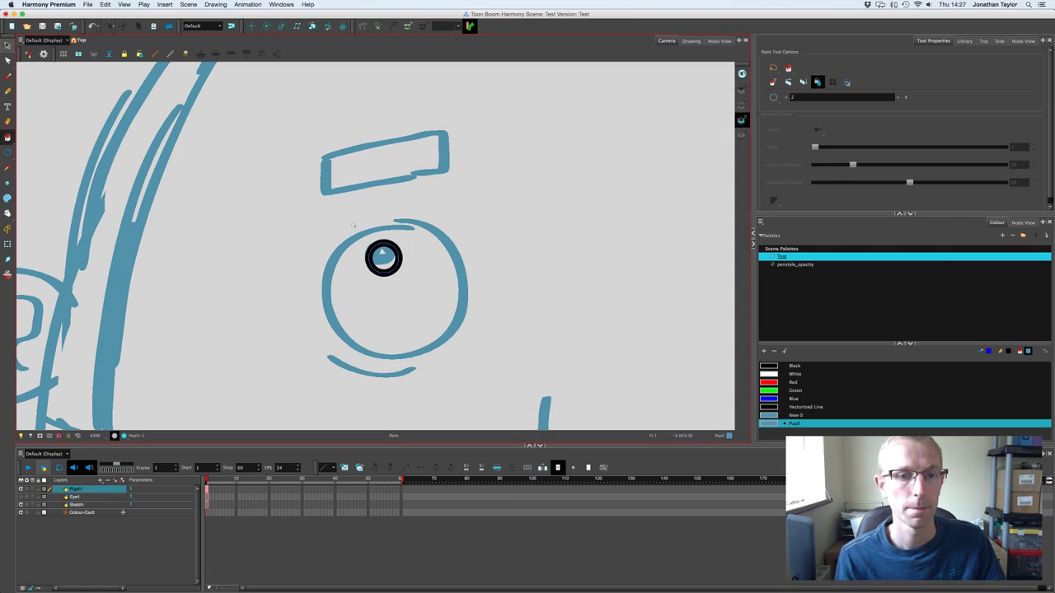
Step: Fill the small pupil circle with the Pupil colour and recolour its black outline to match
left_click(384, 258)
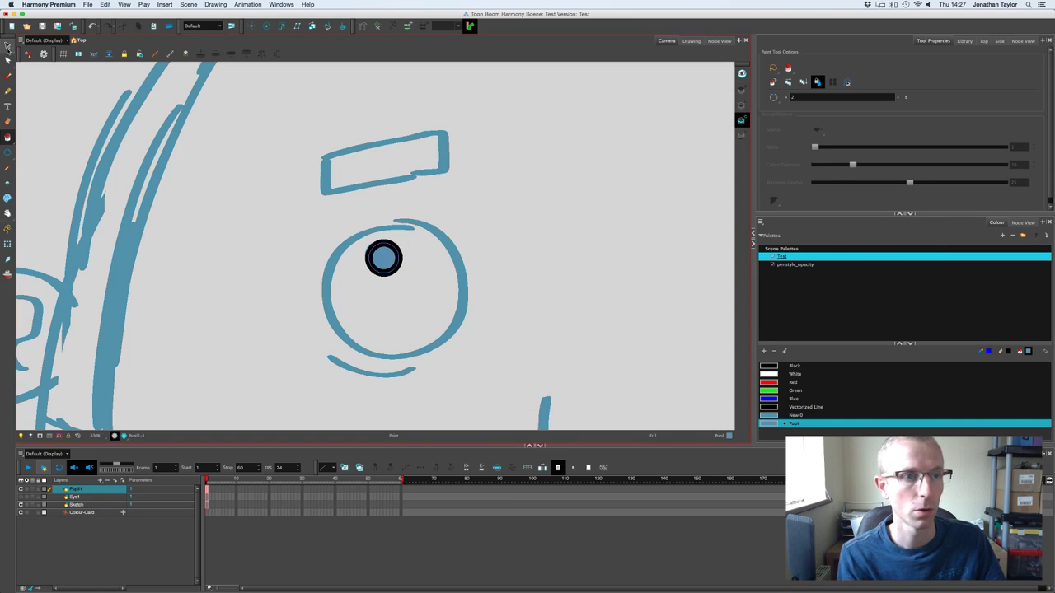
key("alt+s")
left_click(384, 270)
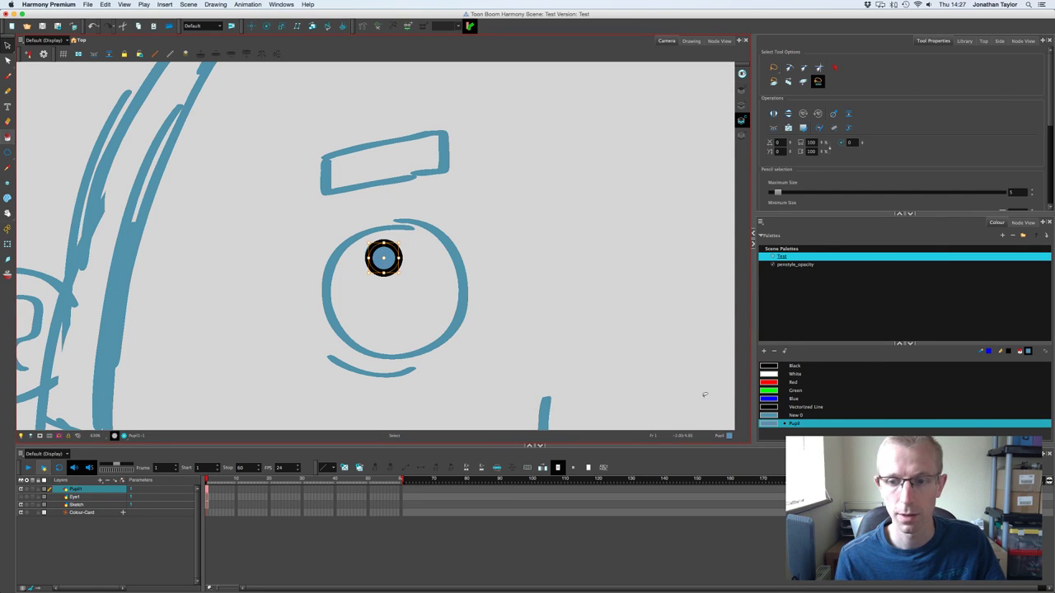
left_click(768, 424)
left_click(445, 264)
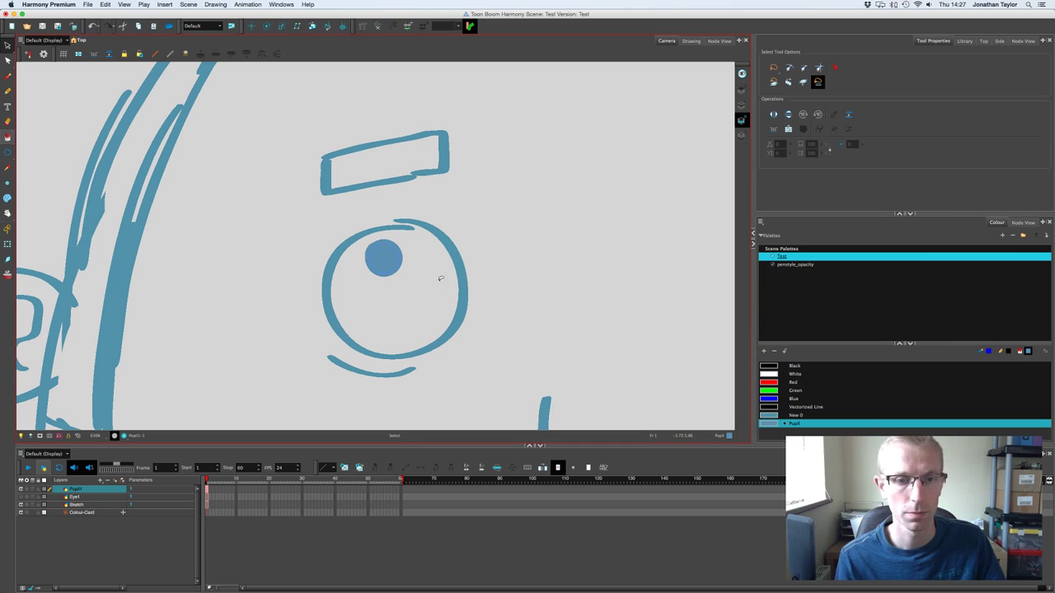
Step: Paint a small White highlight near the pupil's upper edge with the Brush tool, undoing the test stroke beside the eye
left_click(9, 77)
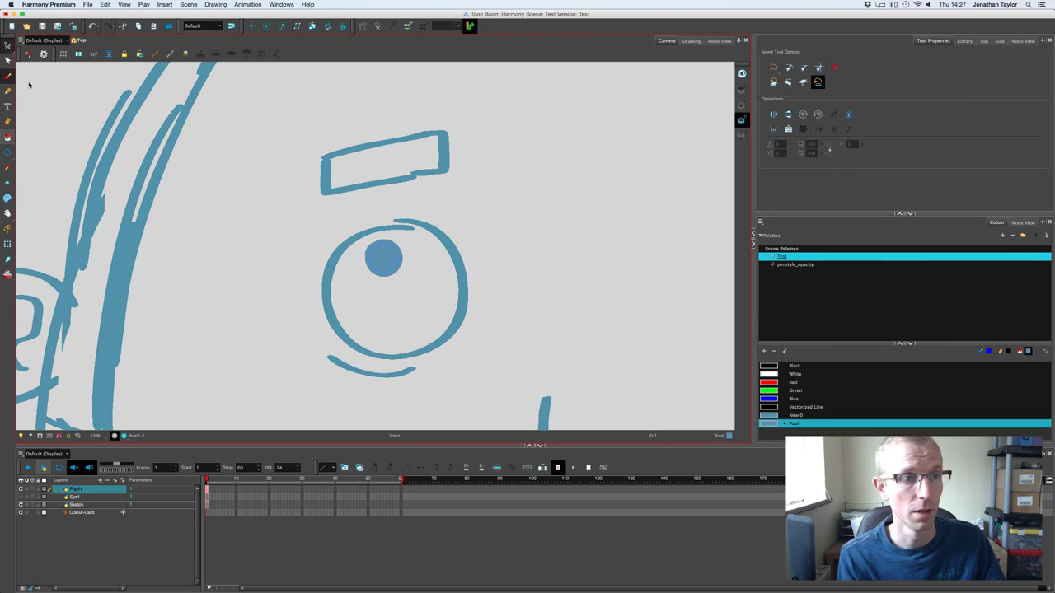
left_click(795, 374)
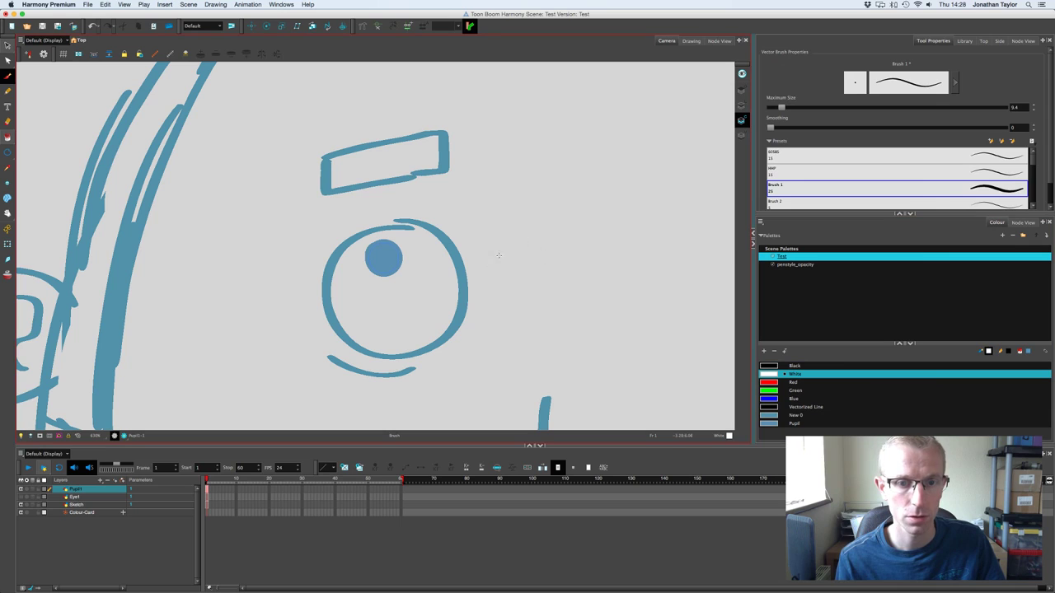
left_click_drag(529, 247, 513, 256)
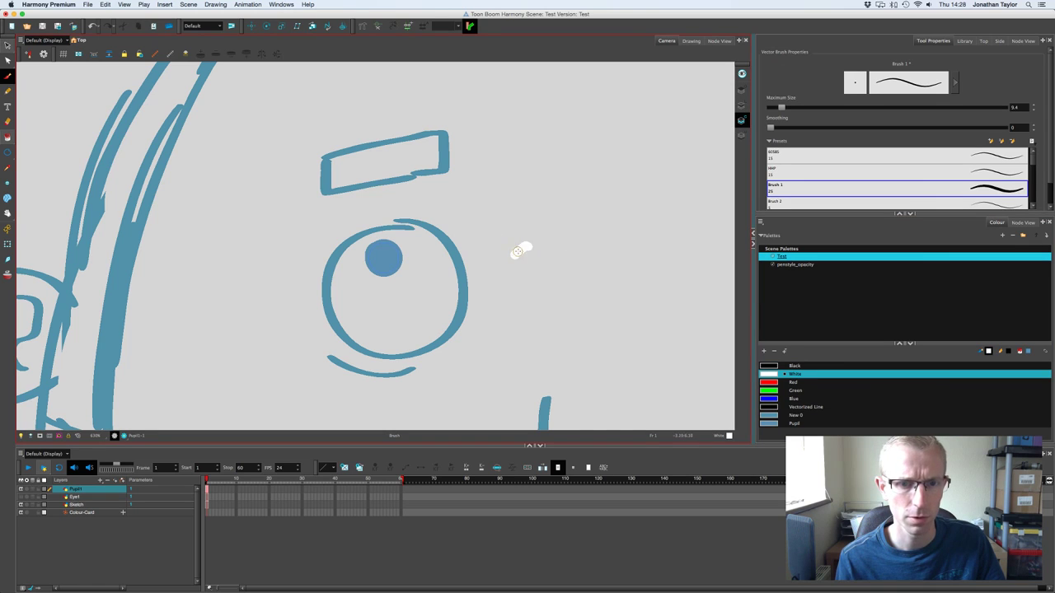
key("super+z")
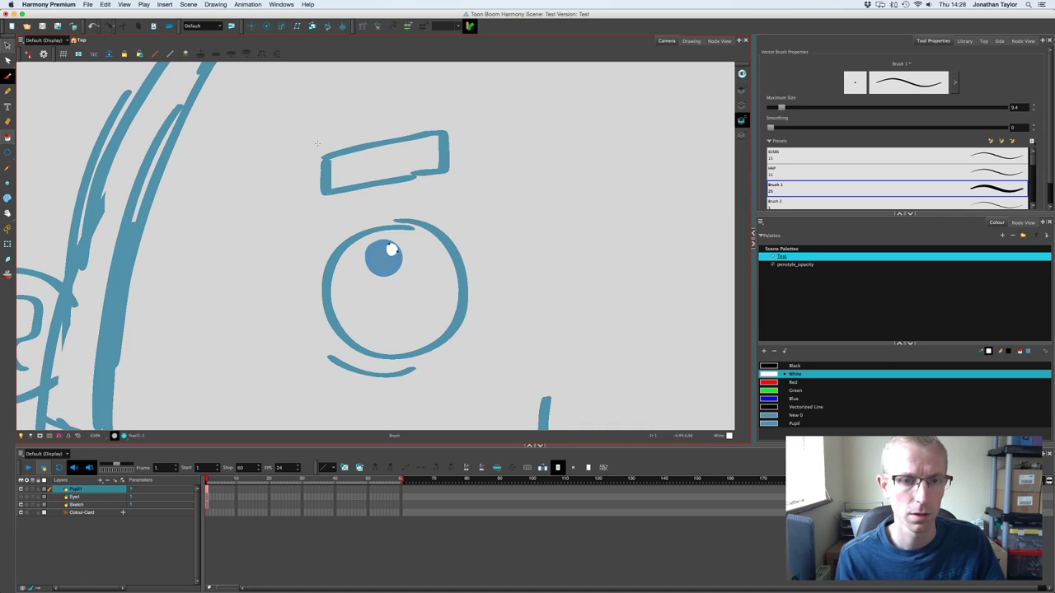
Step: Isolate the Pupil1 drawing in the Drawing view and transfer all of its artwork from line art to colour art
left_click(8, 46)
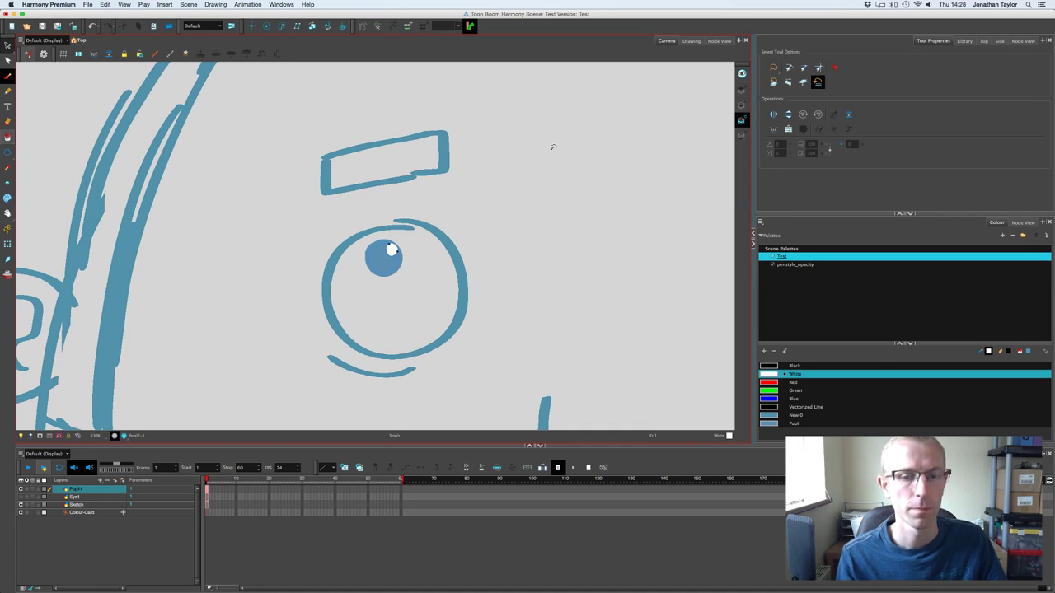
left_click(690, 41)
left_click_drag(384, 214, 549, 190)
key("2")
key("2")
key("2")
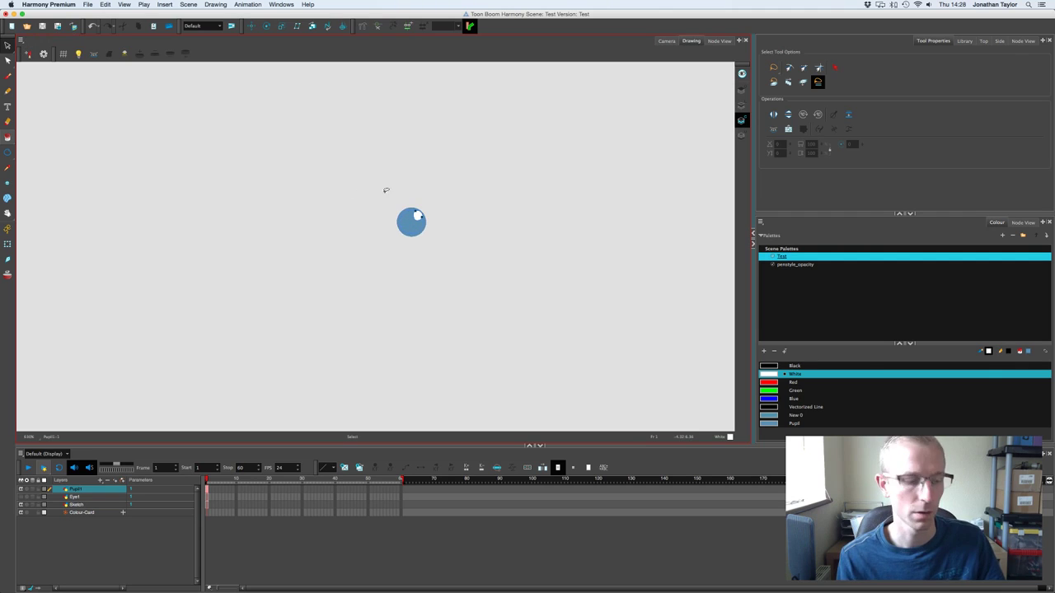
key("ctrl+a")
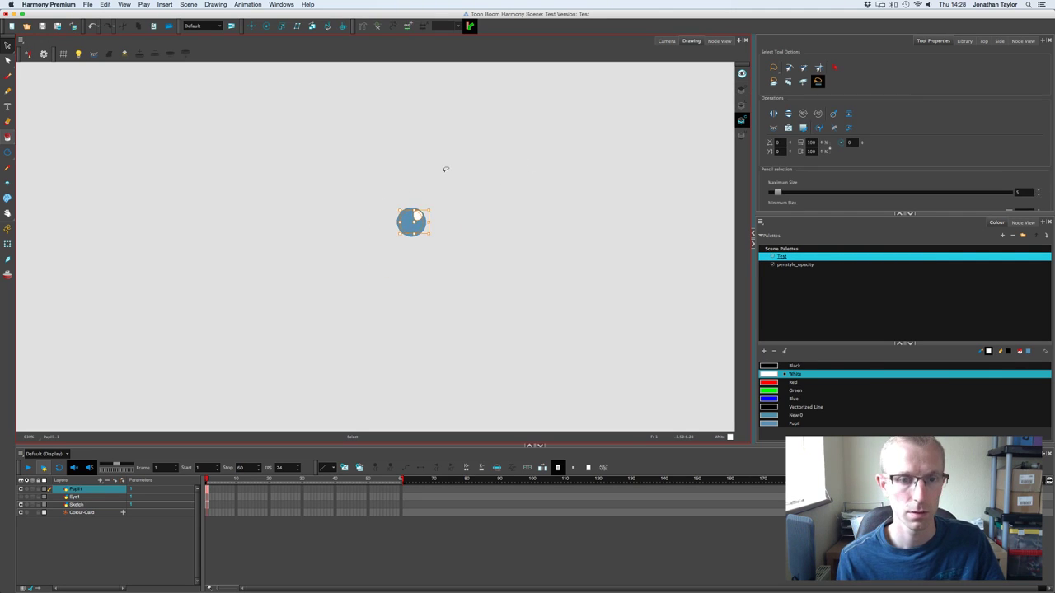
key("Delete")
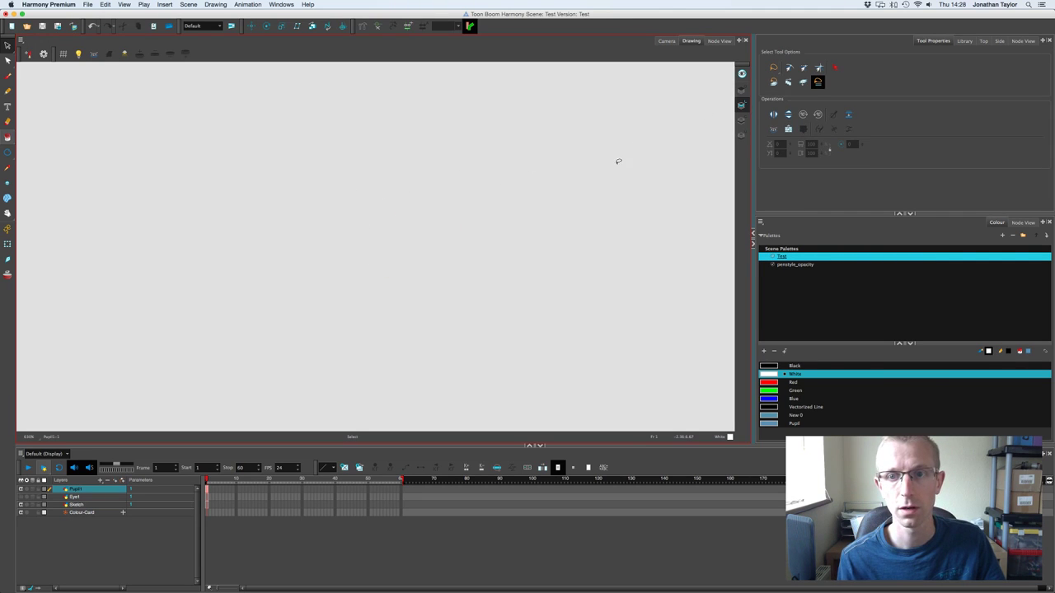
key("ctrl+z")
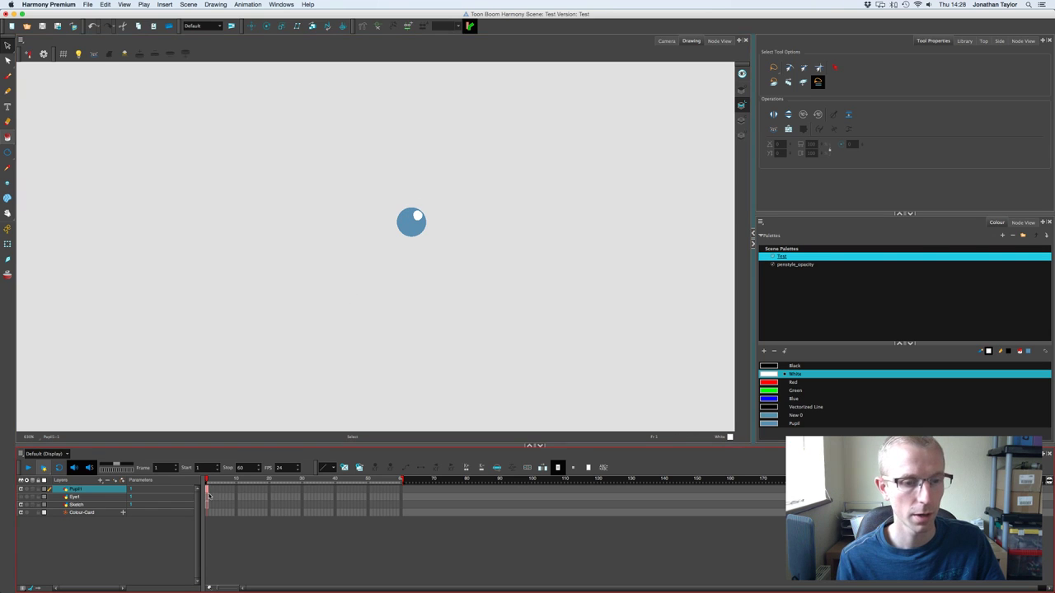
Step: Inspect the line art and colour art of the Eye1 drawing
left_click(209, 496)
left_click(741, 120)
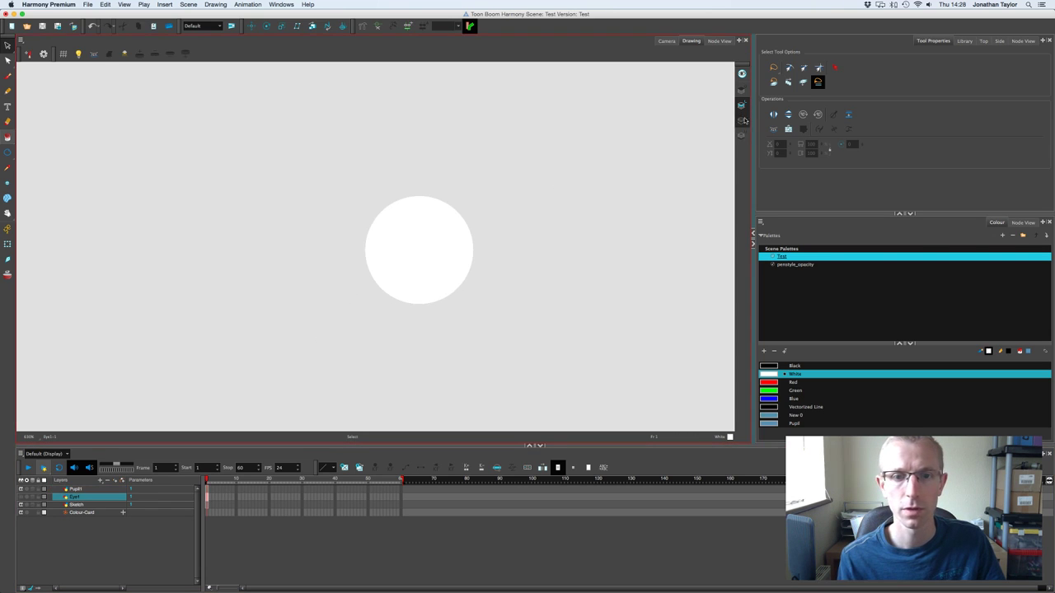
left_click(426, 252)
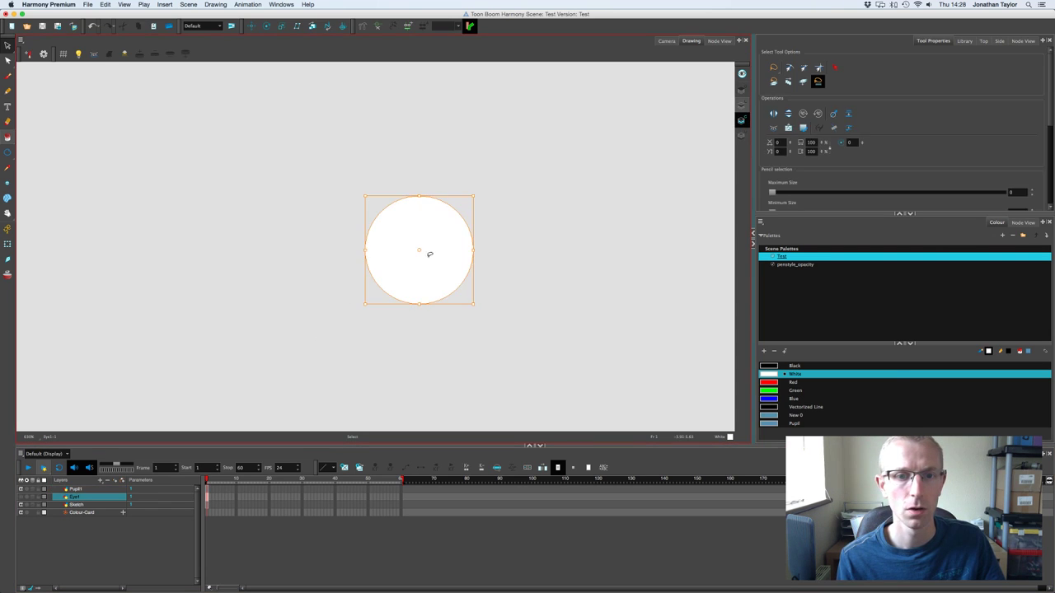
left_click(741, 119)
Step: Return to the Camera view and make the Eye1 layer visible behind the pupil
left_click(666, 41)
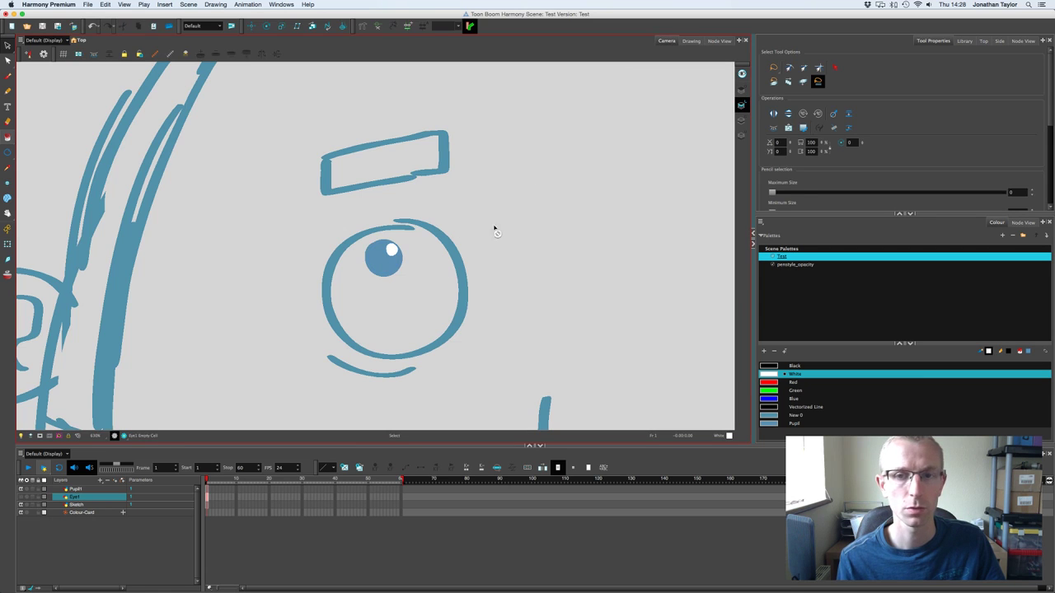
left_click(21, 497)
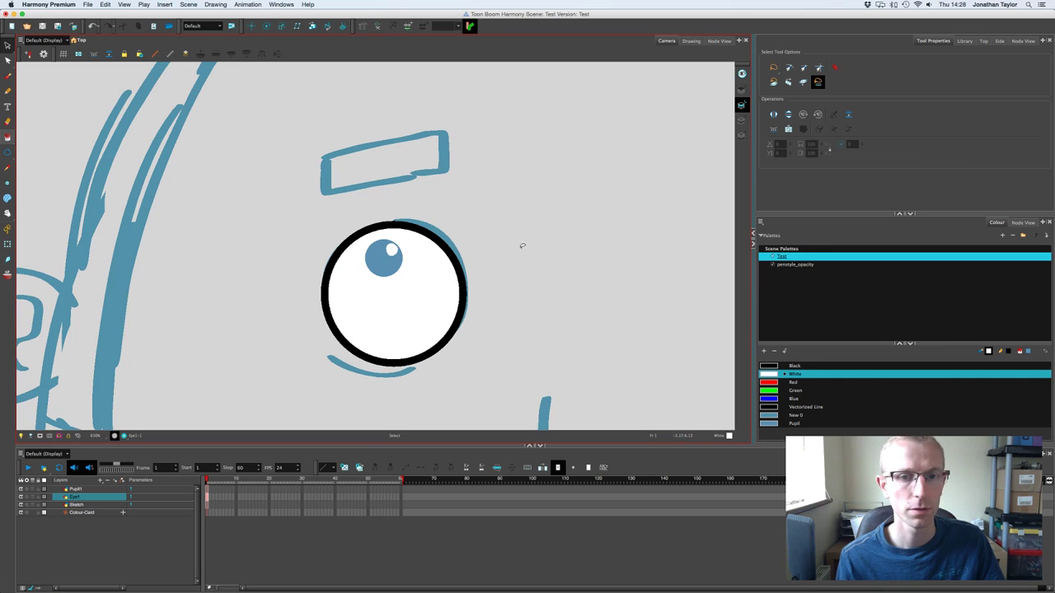
left_click_drag(522, 246, 455, 215)
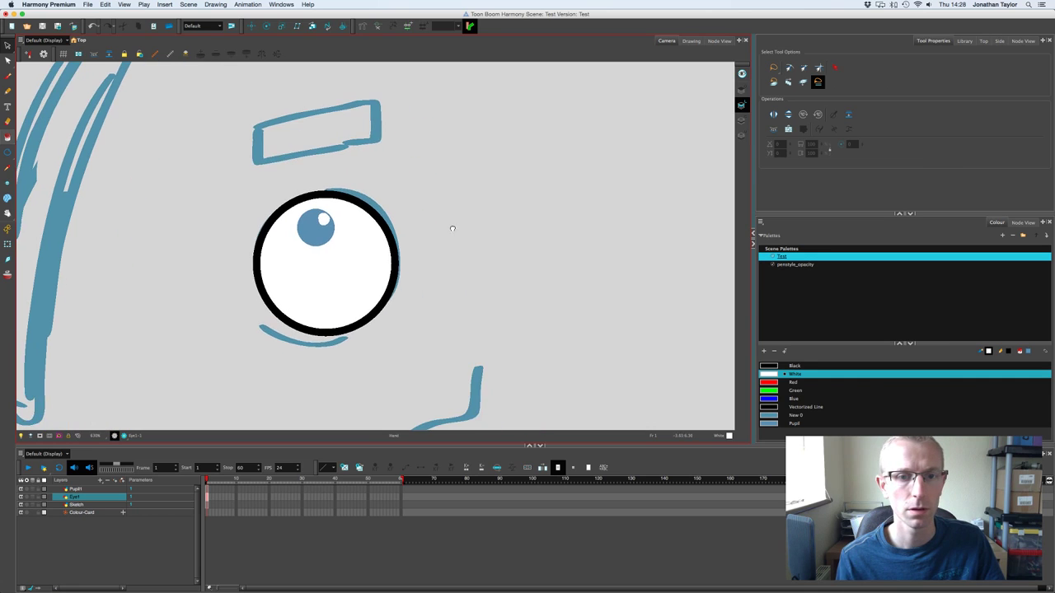
Step: Open the Node View and order the overlapping network nodes around the Composite
left_click(718, 41)
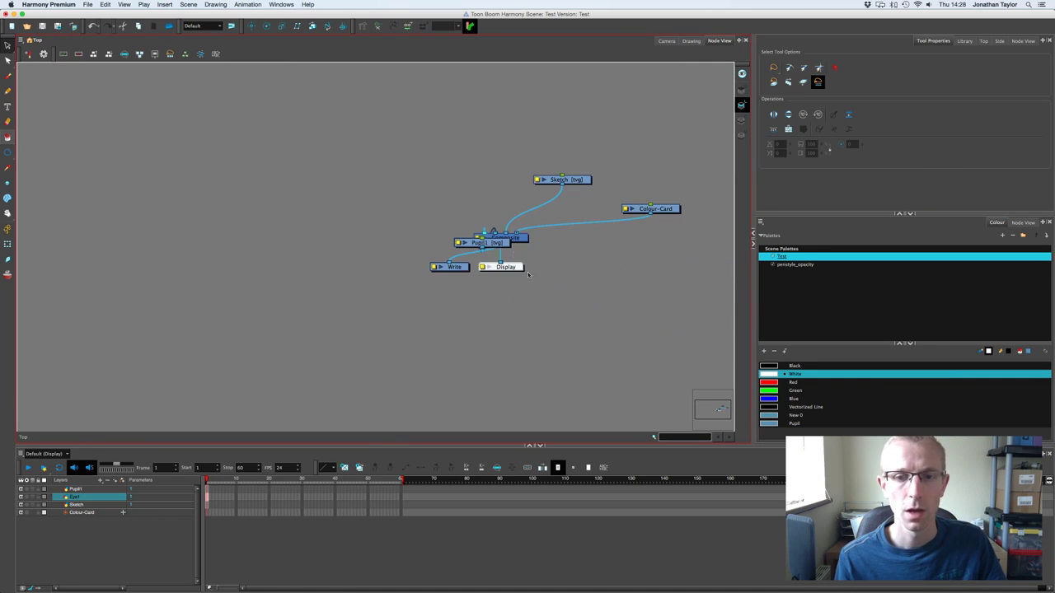
left_click(513, 269)
key("2")
key("2")
left_click_drag(449, 291, 339, 307)
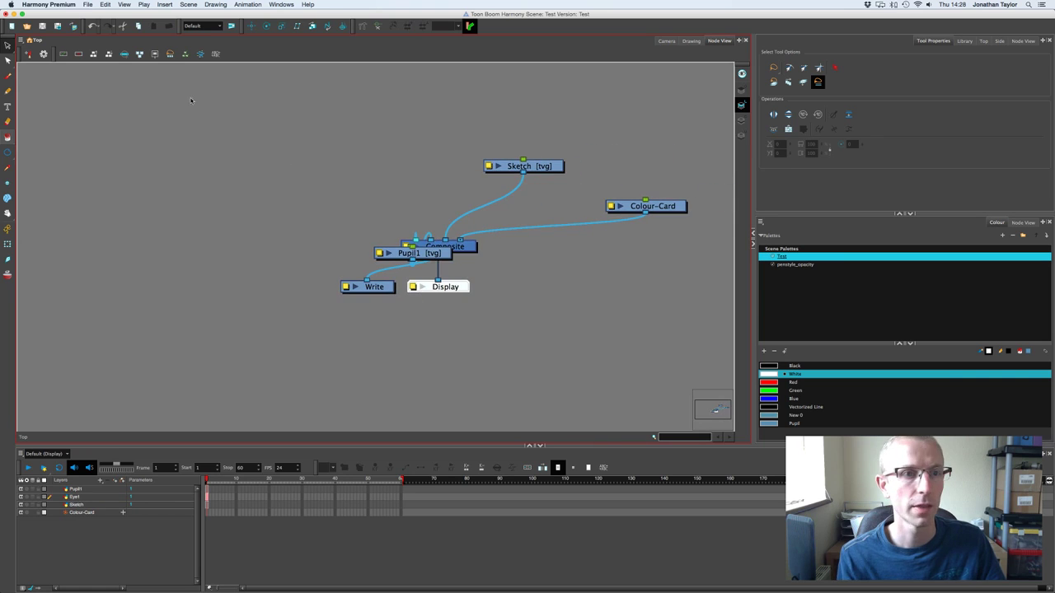
left_click(94, 55)
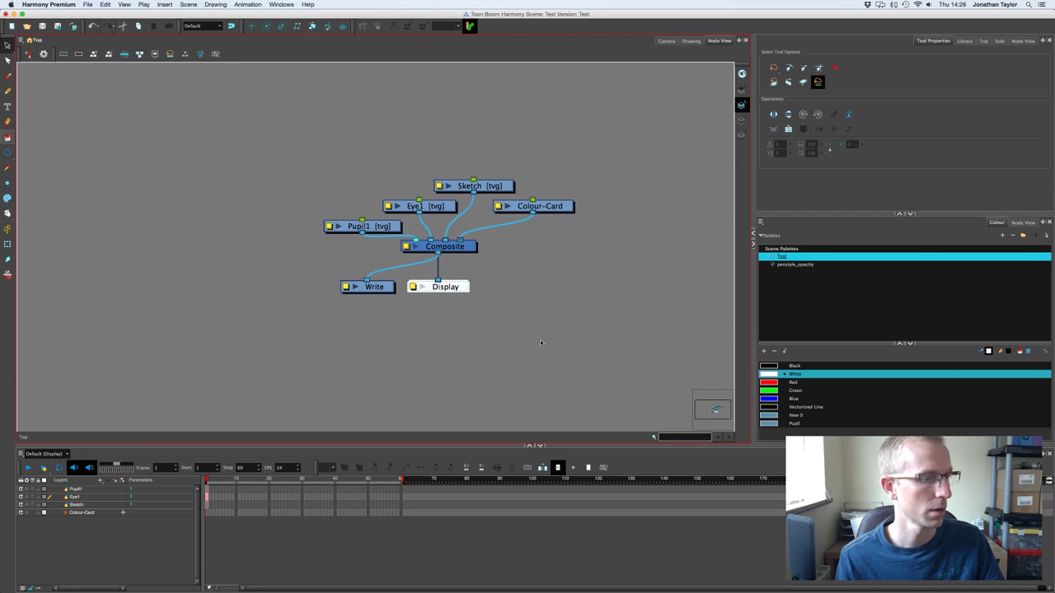
Step: Move the Display node lower and spread the Pupil1 and Eye1 nodes away from the Composite node
left_click_drag(456, 289, 470, 312)
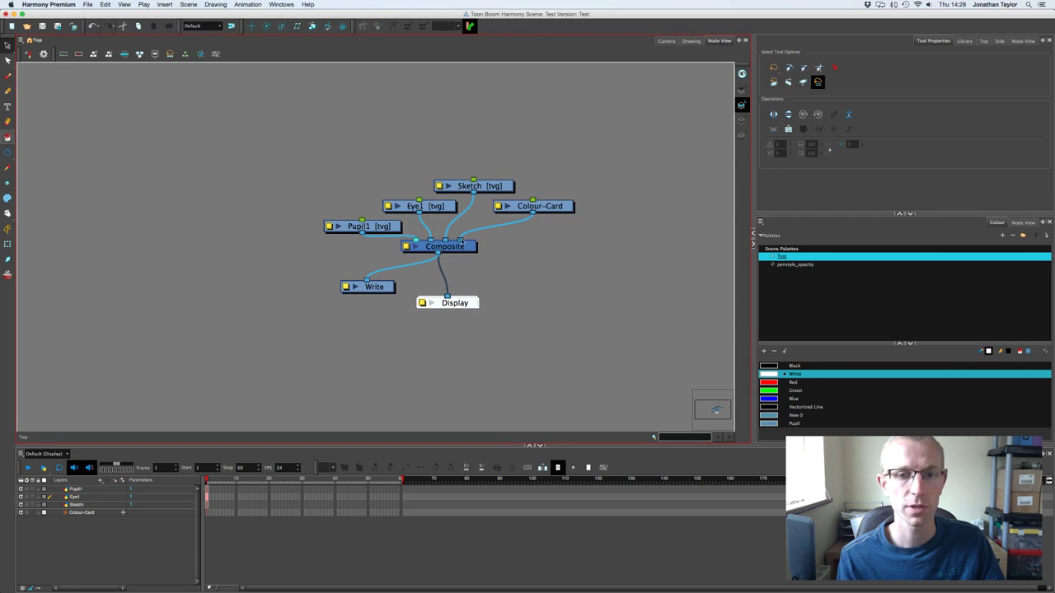
left_click_drag(317, 142, 290, 184)
left_click(373, 196)
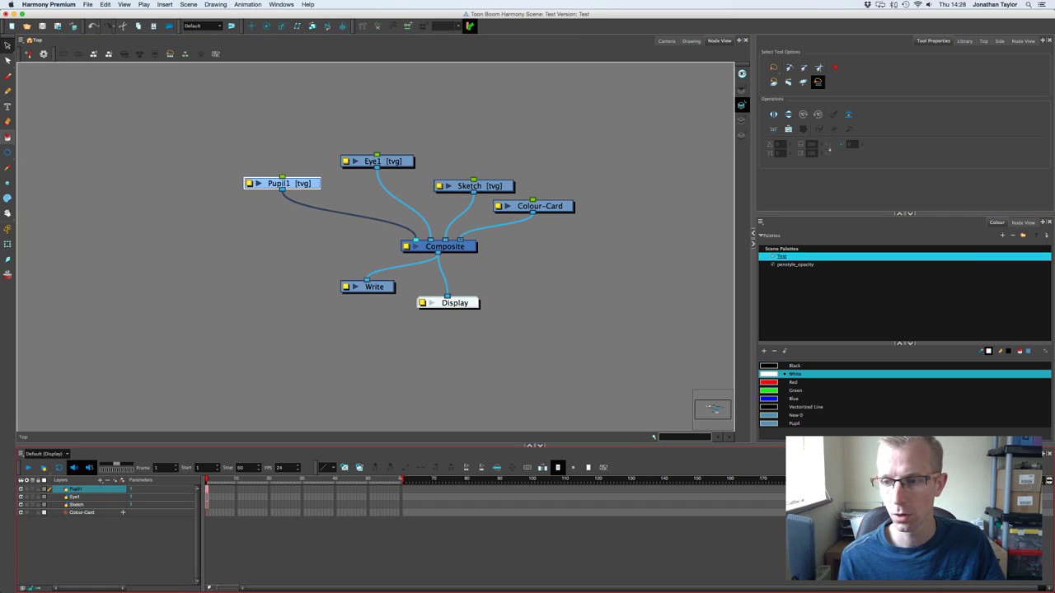
Step: Open the node library, cancel the accidental node deletion and search the library for "cutt"
left_click(1010, 453)
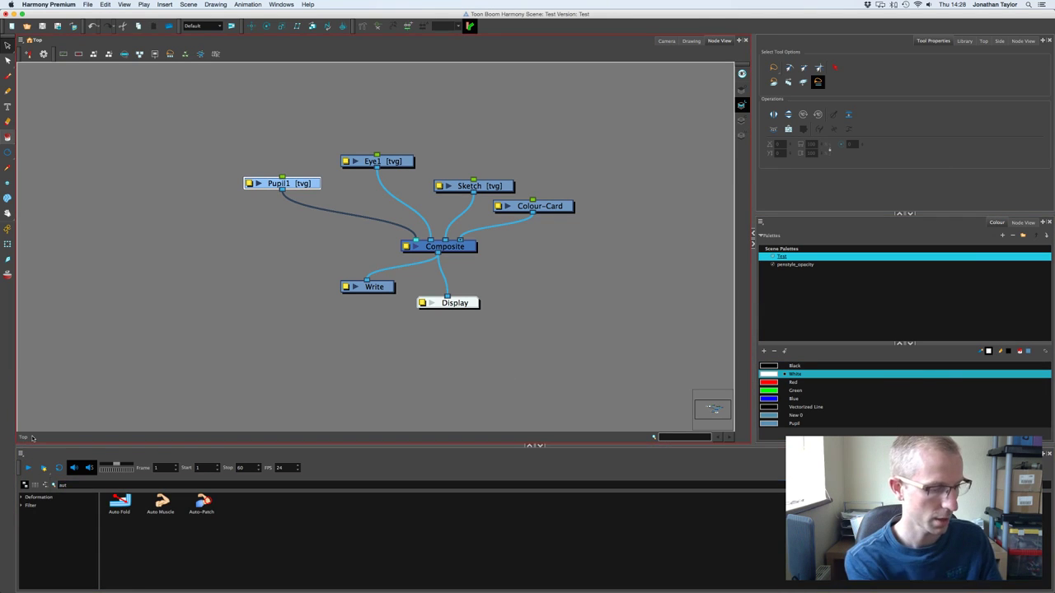
key("Delete")
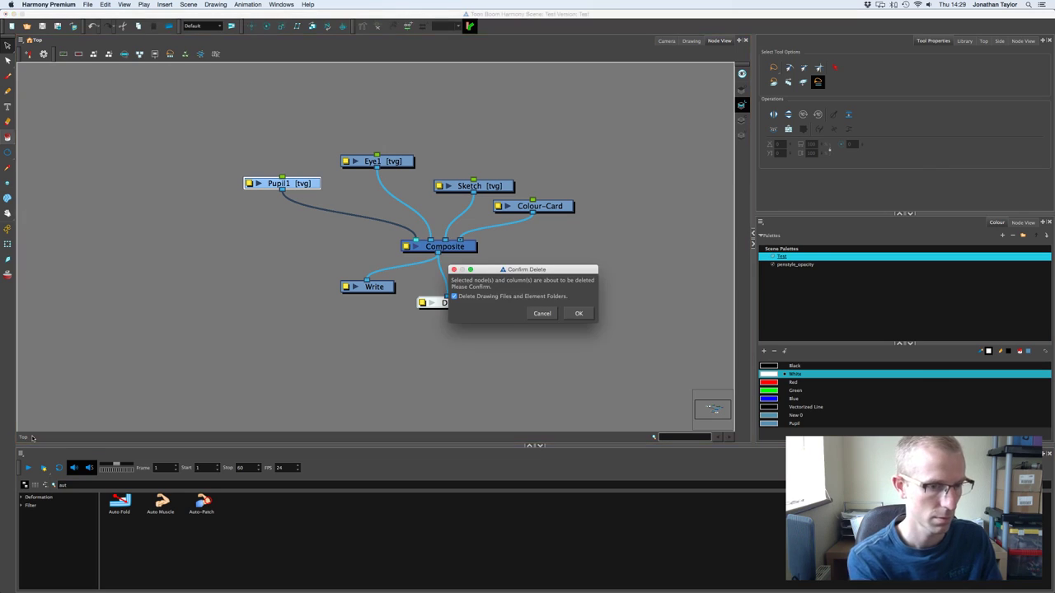
left_click(551, 314)
left_click(65, 484)
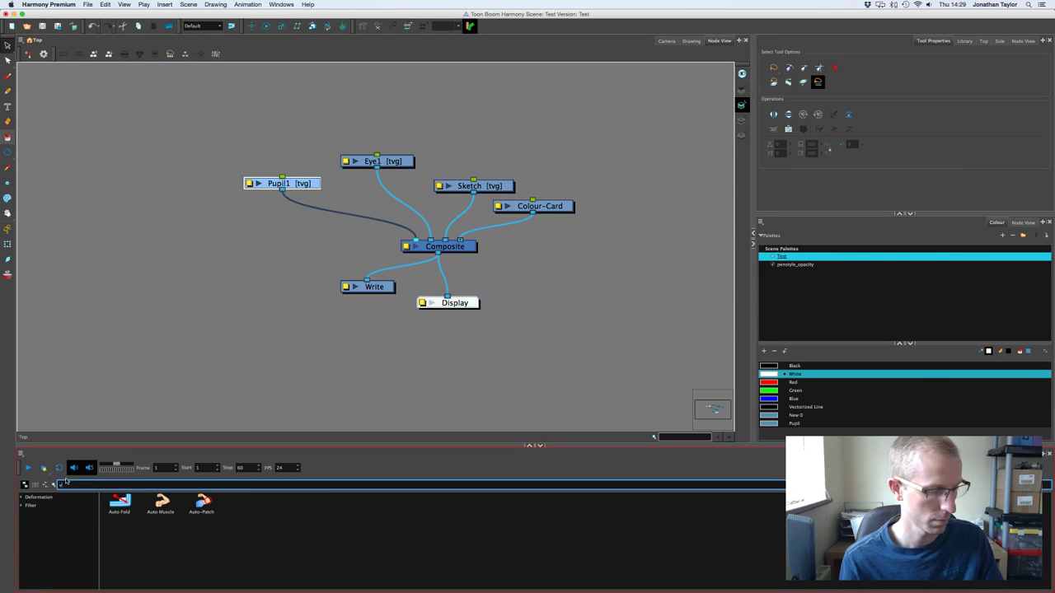
key("BackSpace")
key("BackSpace")
type("cutt")
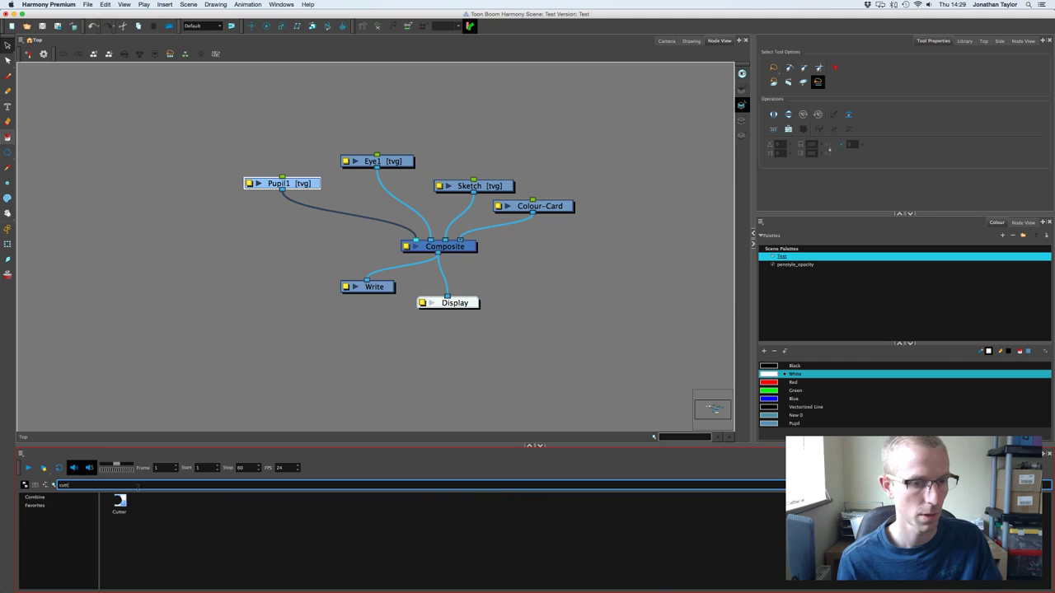
Step: Insert a Cutter node on the connection between Pupil1 and Composite, and move the Composite, Write and Display nodes lower
left_click(122, 503)
left_click_drag(249, 258, 335, 239)
left_click_drag(486, 317, 430, 313)
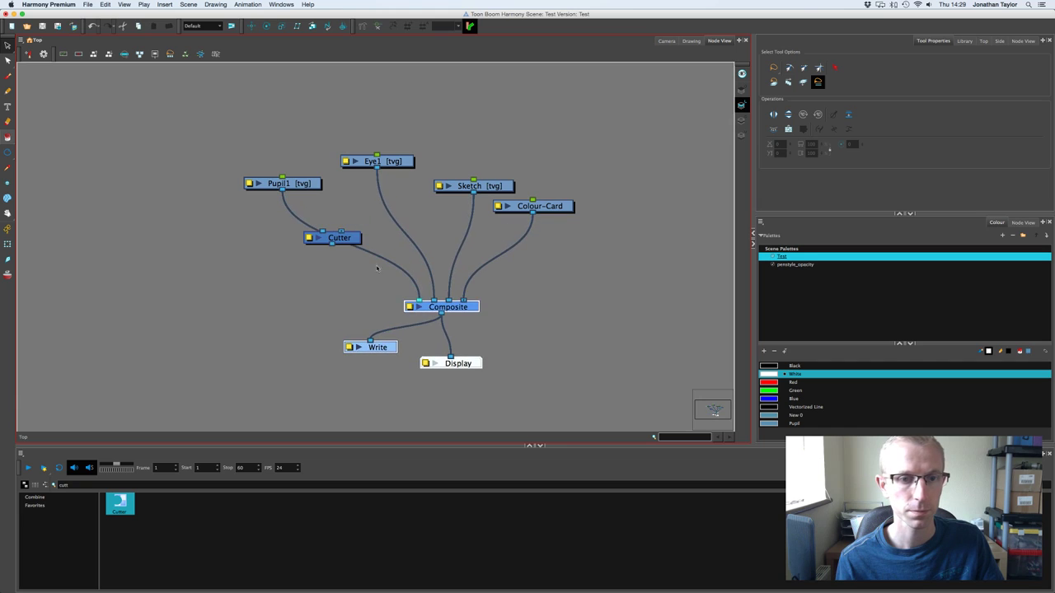
Step: Detach the Cutter from the Pupil1–Composite connection, and connect Pupil1 to its second input port and Eye1 to its first
left_click_drag(354, 240, 337, 271)
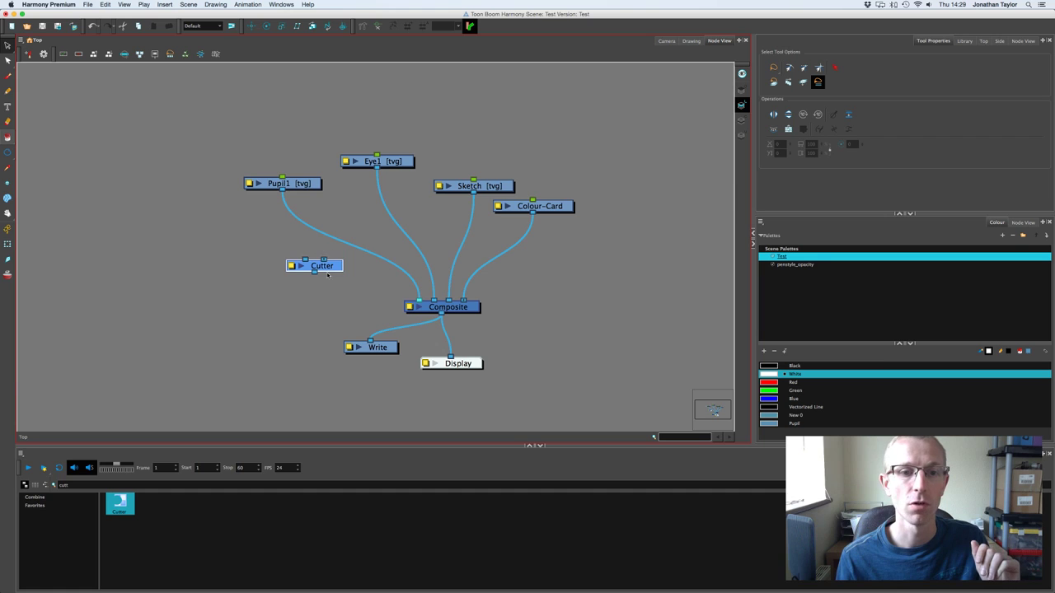
scroll(326, 269, "up", 3)
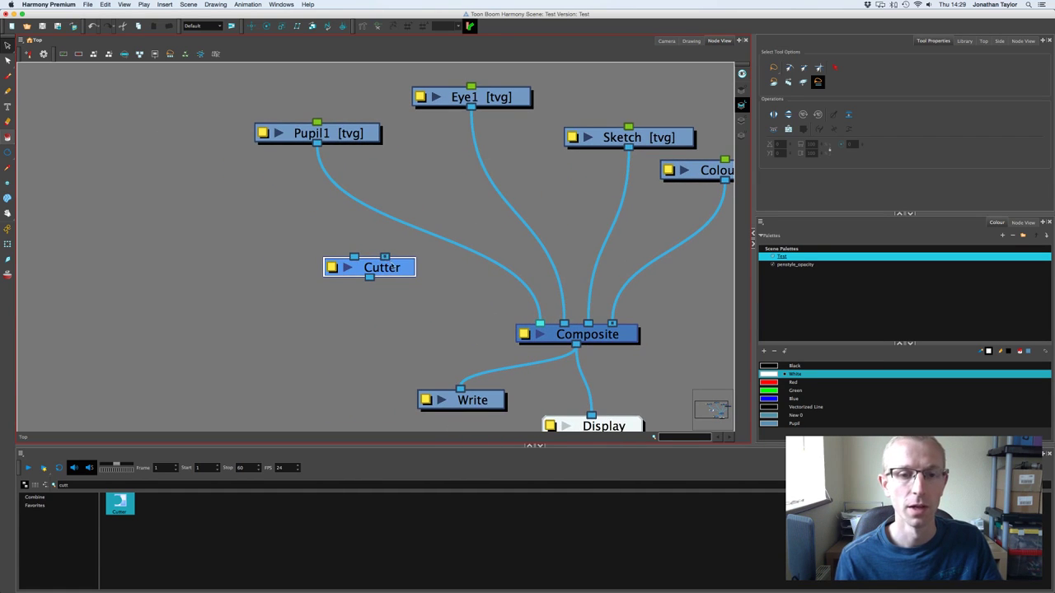
scroll(388, 263, "down", 3)
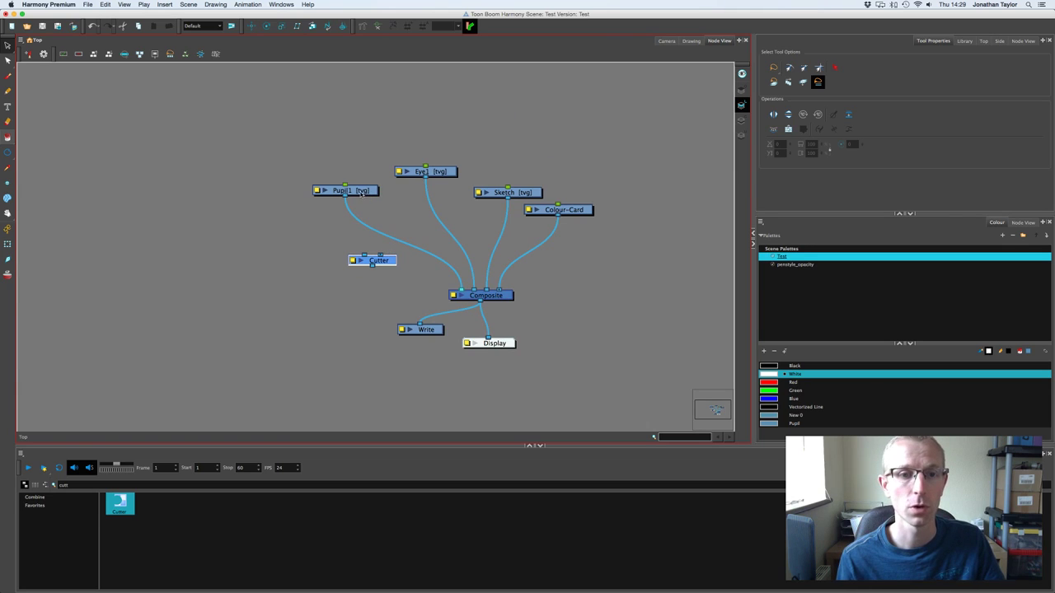
left_click_drag(427, 259, 396, 265)
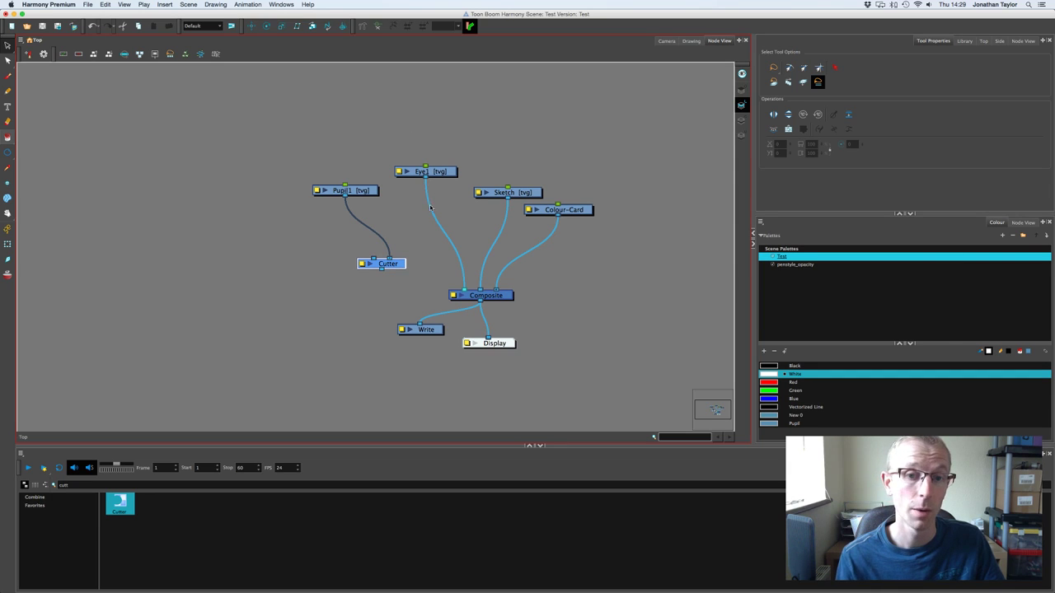
left_click_drag(431, 204, 374, 258)
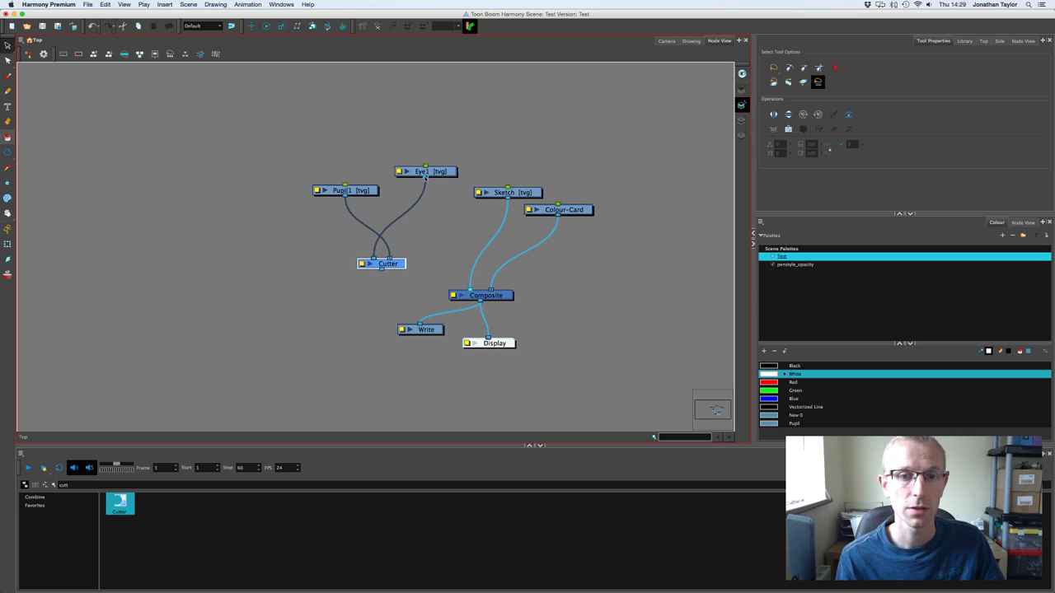
Step: Connect the Eye1 and Cutter outputs to the Composite, and check the eye in the Camera view
left_click_drag(426, 178, 464, 290)
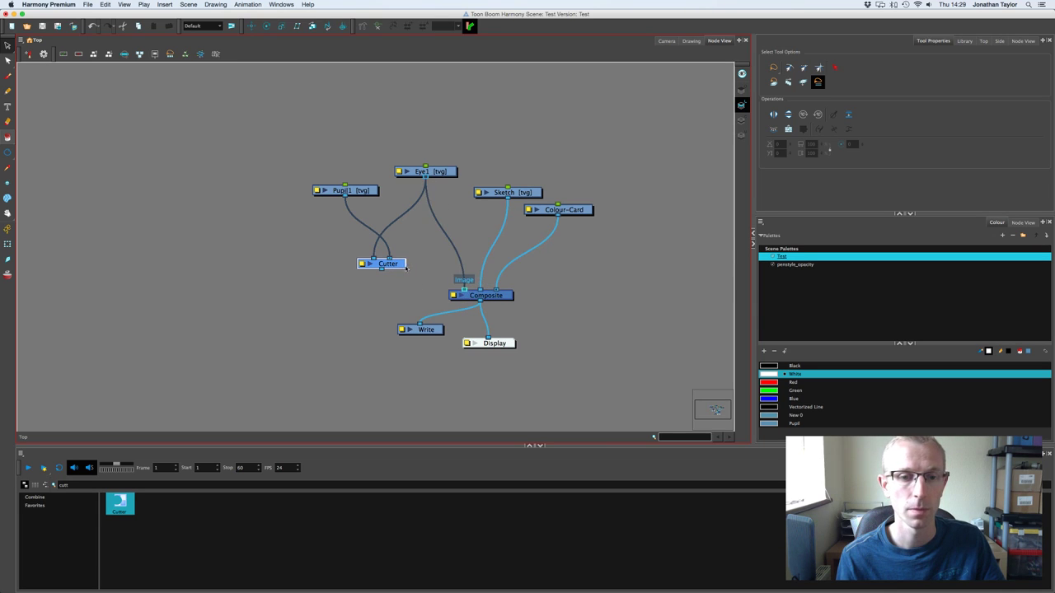
left_click_drag(381, 268, 461, 298)
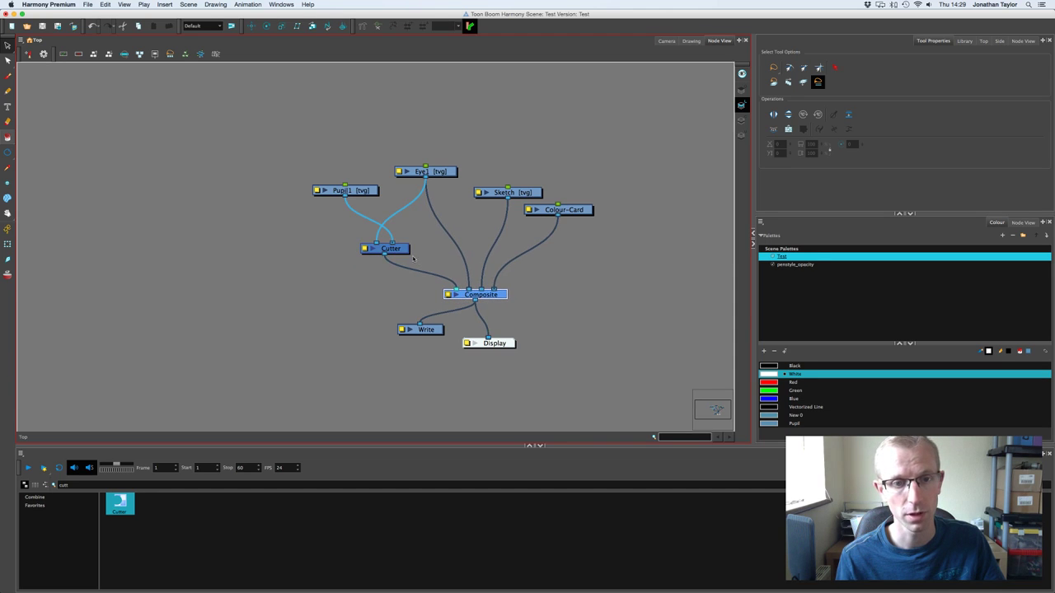
left_click(666, 41)
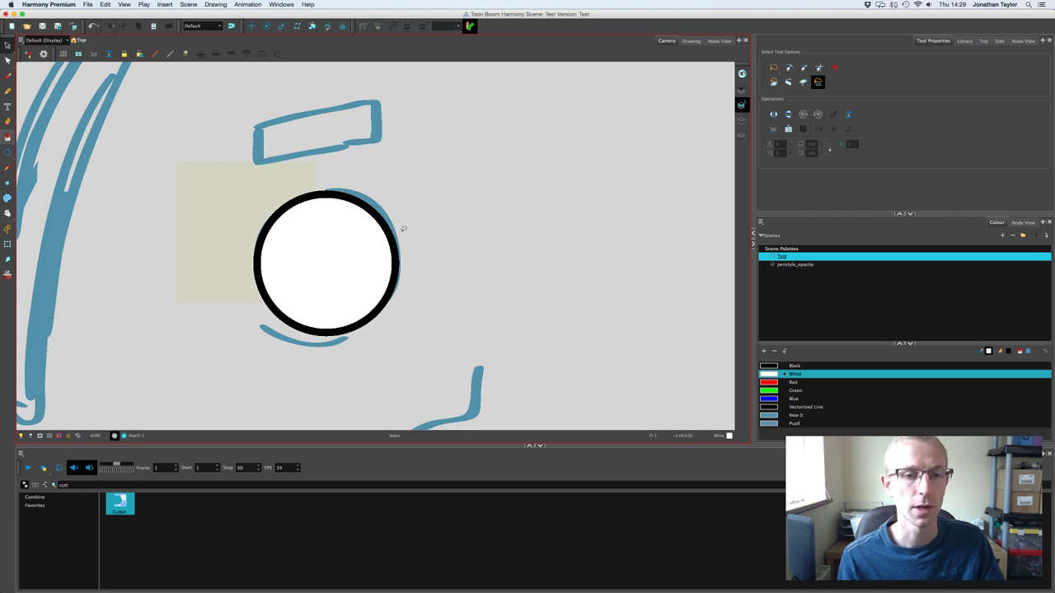
scroll(393, 245, "down", 2)
scroll(393, 244, "down", 4)
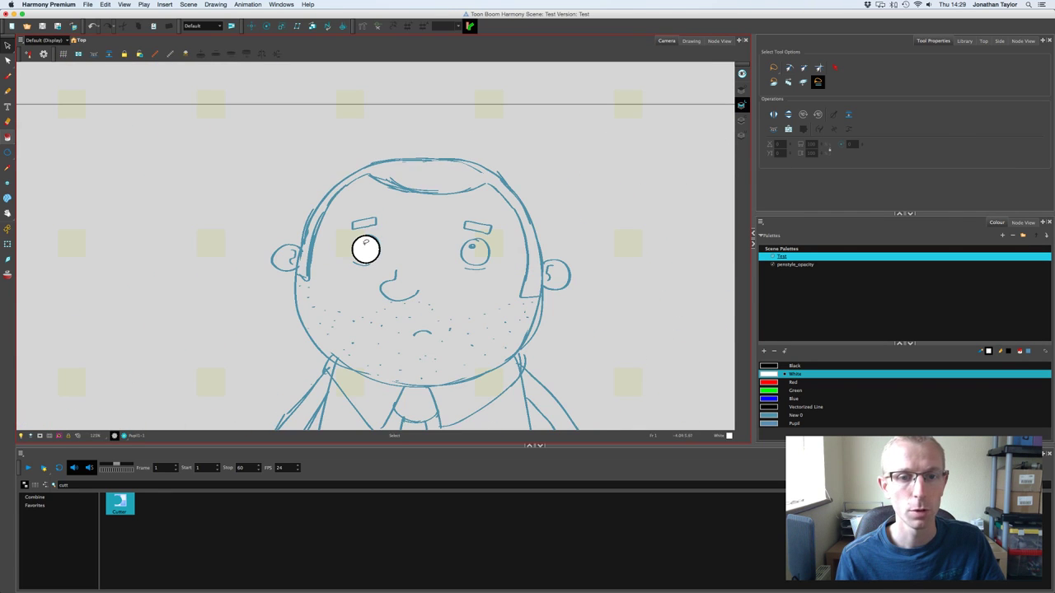
scroll(365, 244, "up", 4)
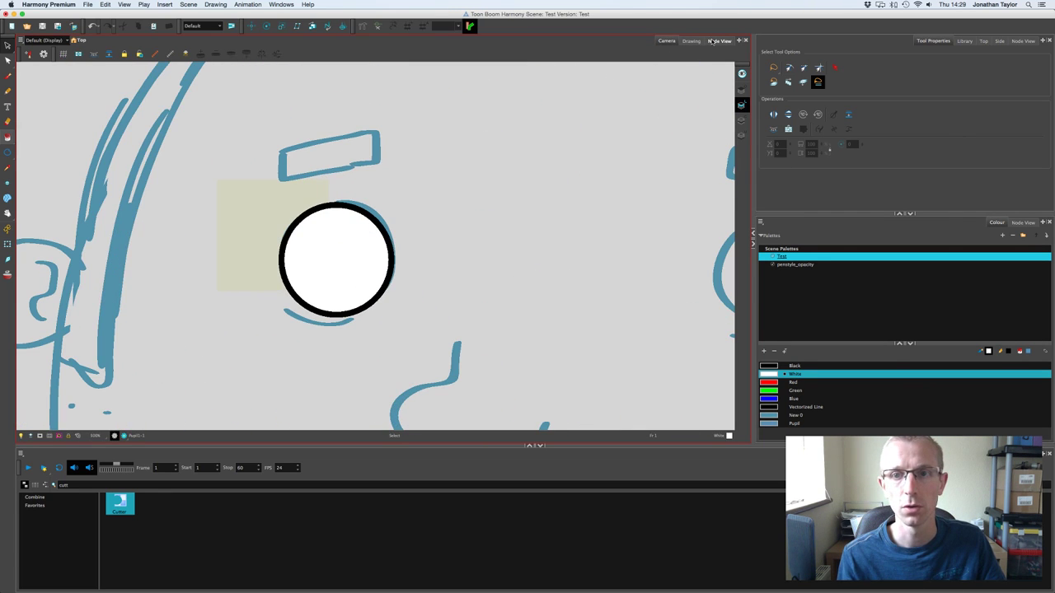
Step: Turn on Inverted in the Cutter node's layer properties, and return to the Camera view
left_click(716, 40)
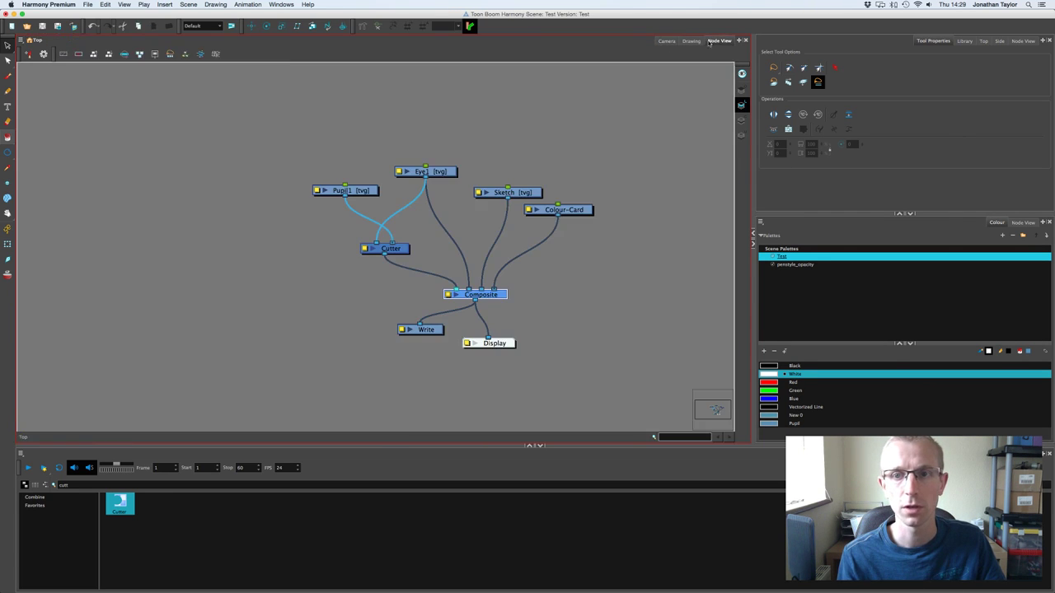
left_click(363, 249)
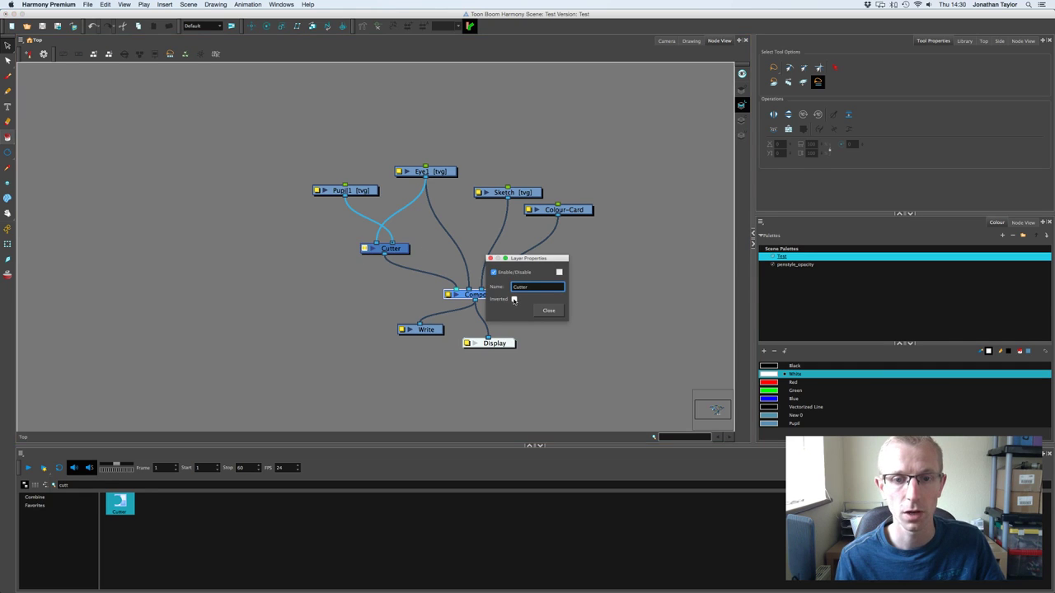
left_click(514, 299)
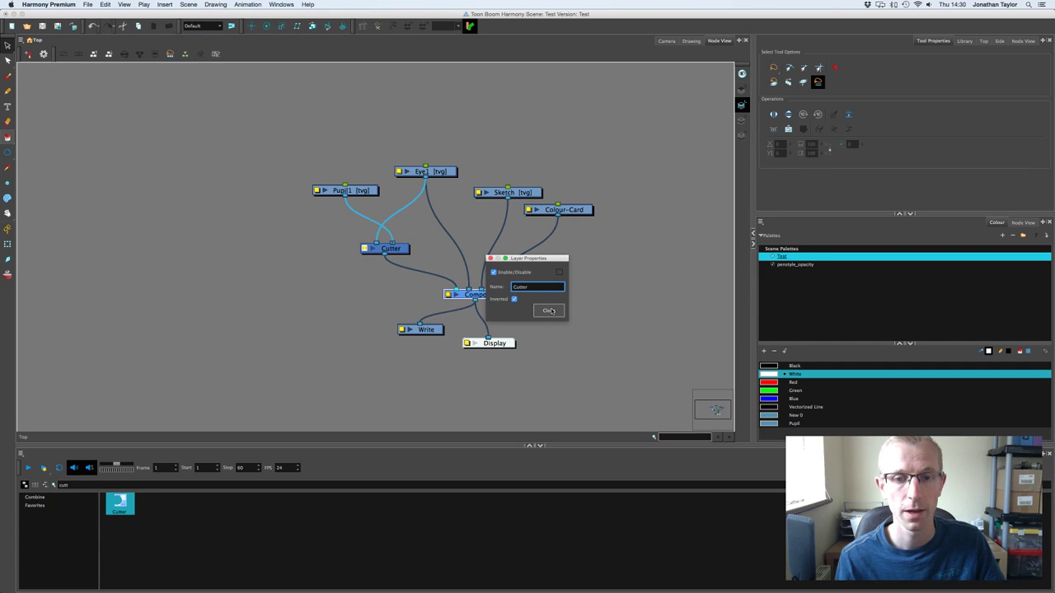
left_click(548, 311)
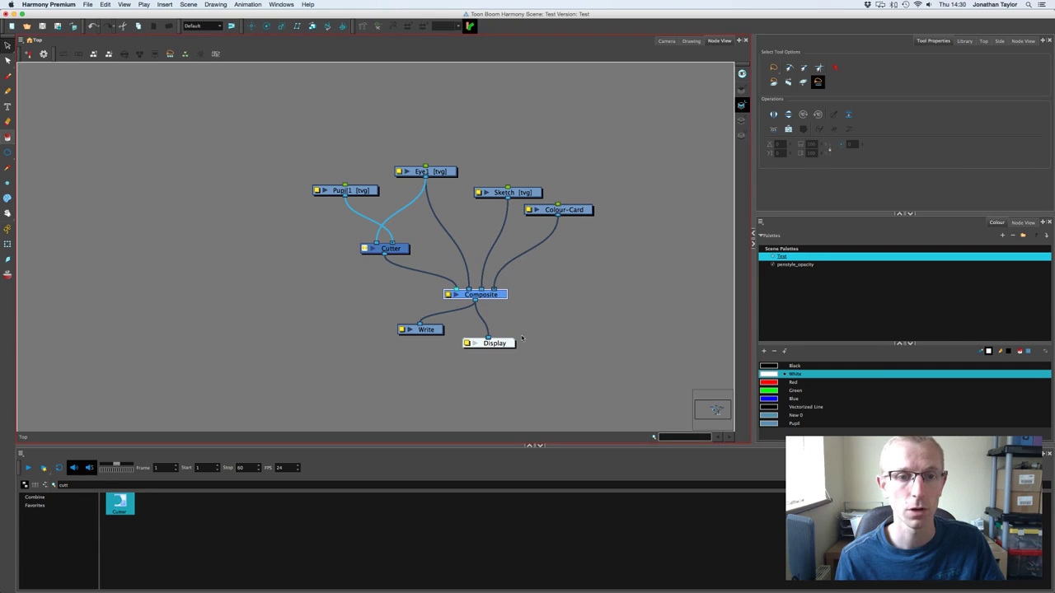
left_click(666, 40)
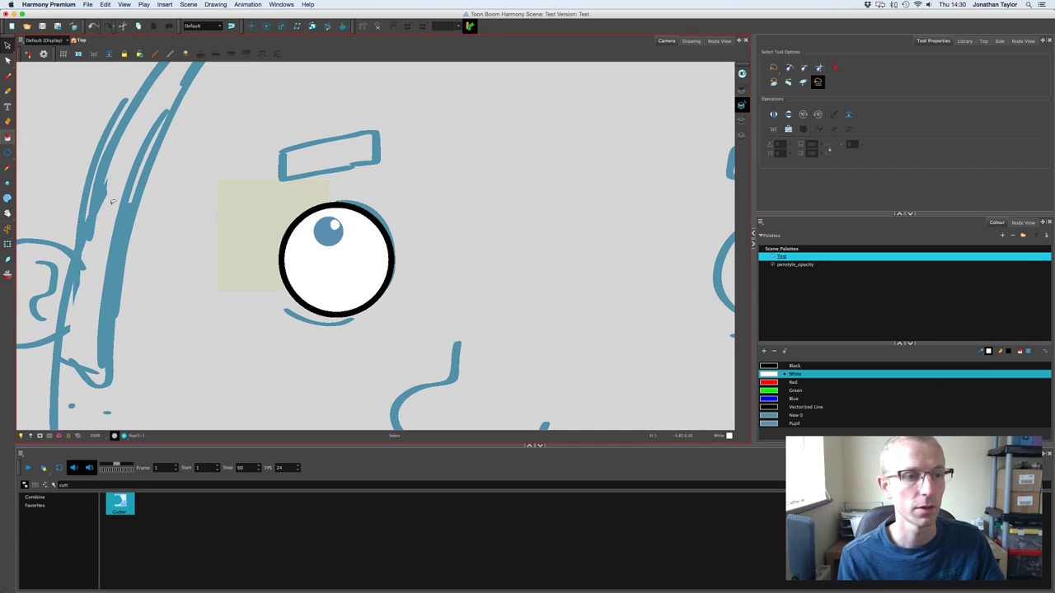
Step: Use the Transform tool to move the pupil onto the eye's outline to test the cutter masking
key("shift+t")
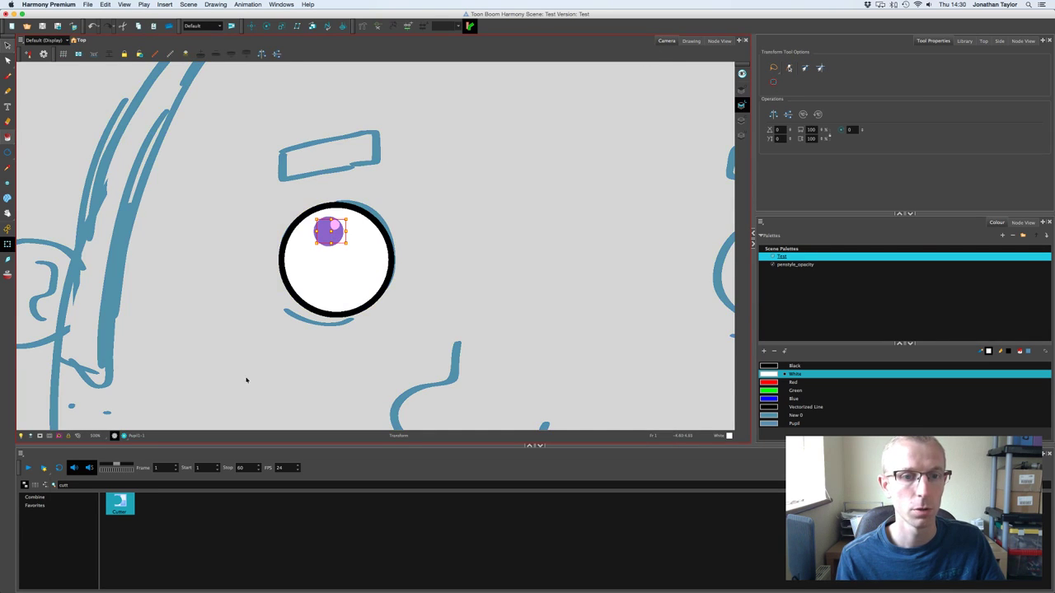
left_click_drag(336, 236, 407, 192)
key("2")
key("2")
scroll(474, 240, "up", 2)
Step: In the Node View, move the Pupil1 node level with the Eye1 node
left_click(719, 40)
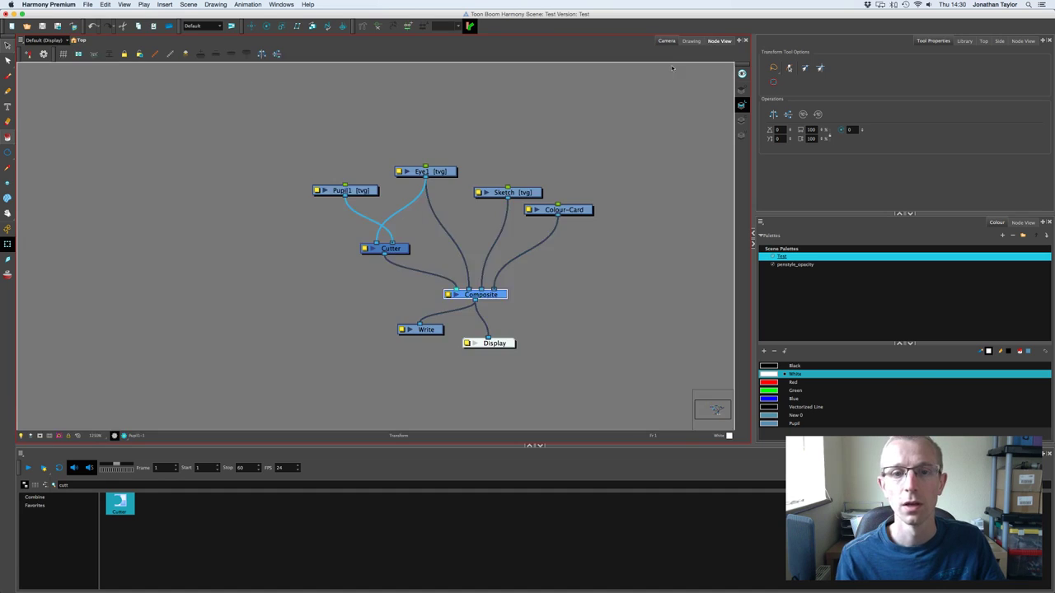
left_click_drag(349, 190, 346, 172)
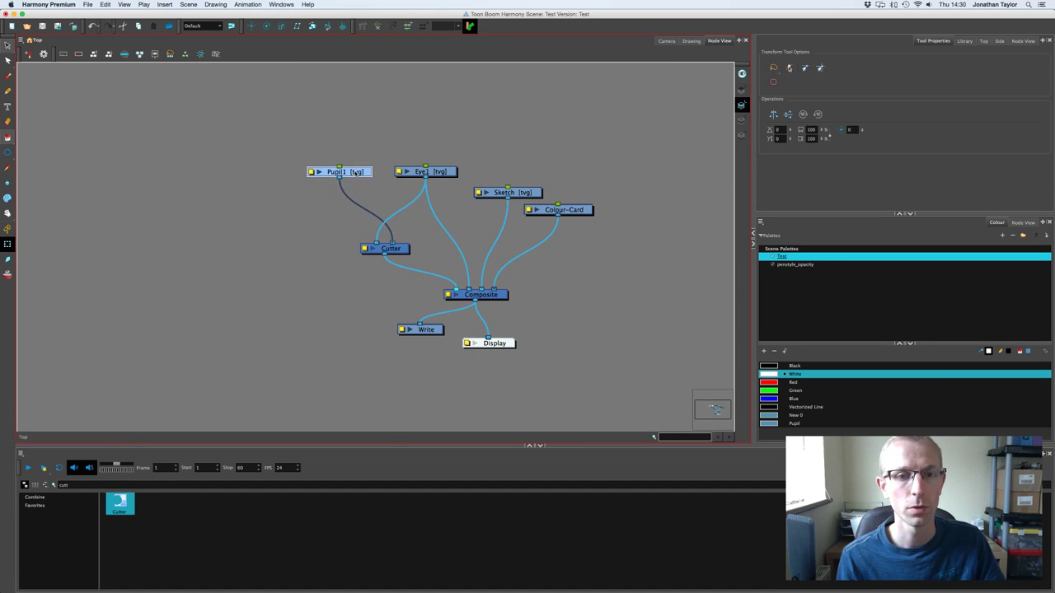
left_click(398, 249)
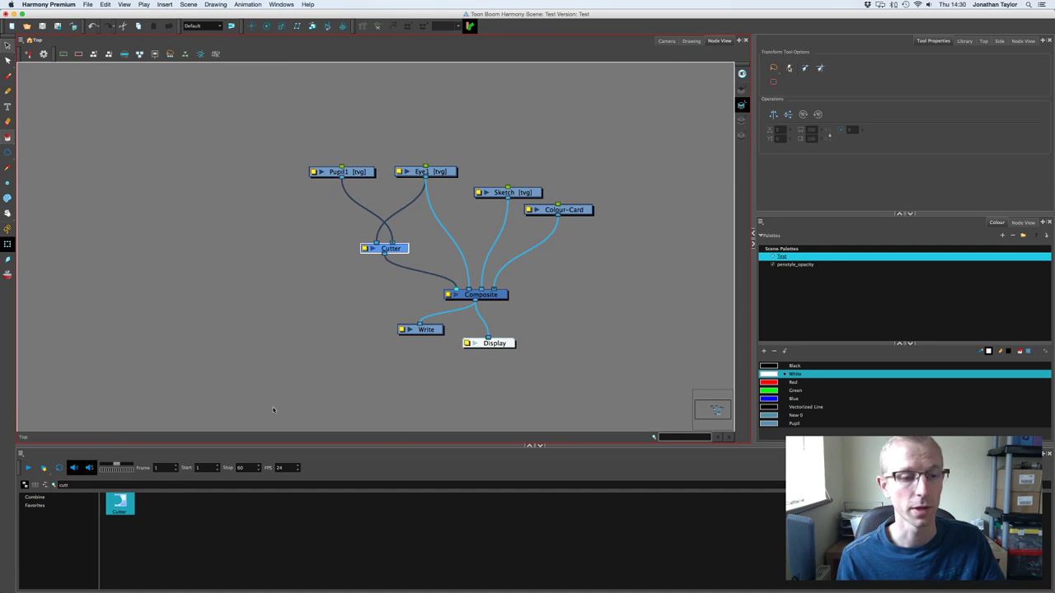
Step: Search the node library for "line" and place a Line-Art node beside the Cutter
left_click(70, 484)
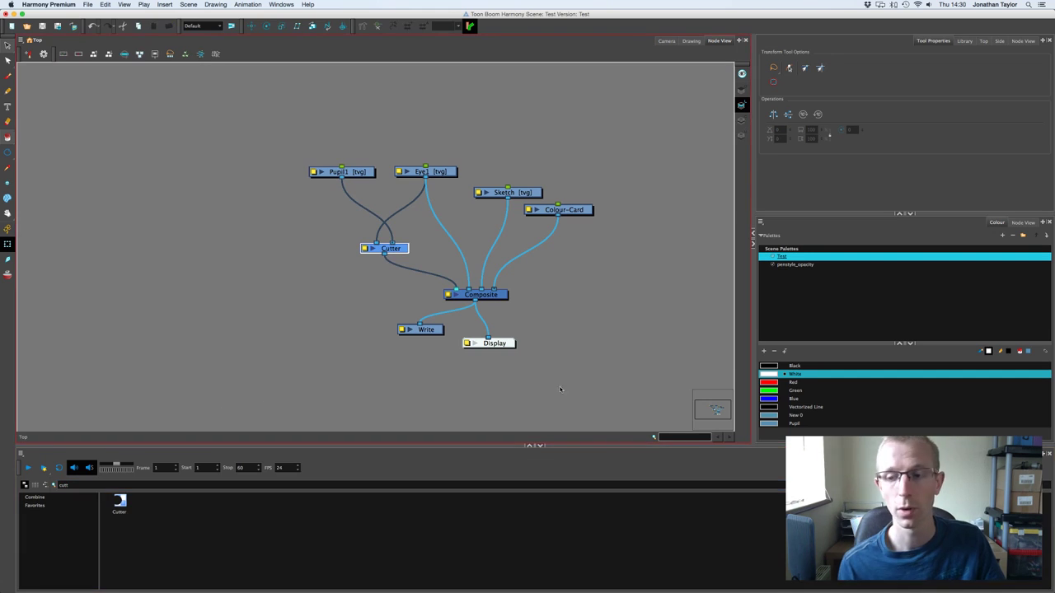
key("l")
key("shift+space")
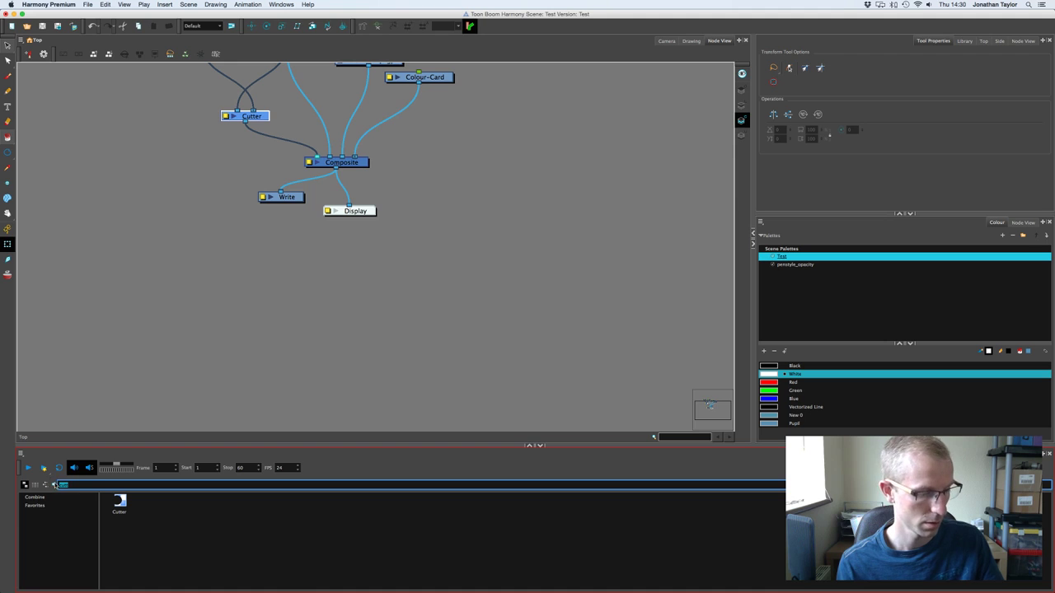
key("BackSpace")
type("line")
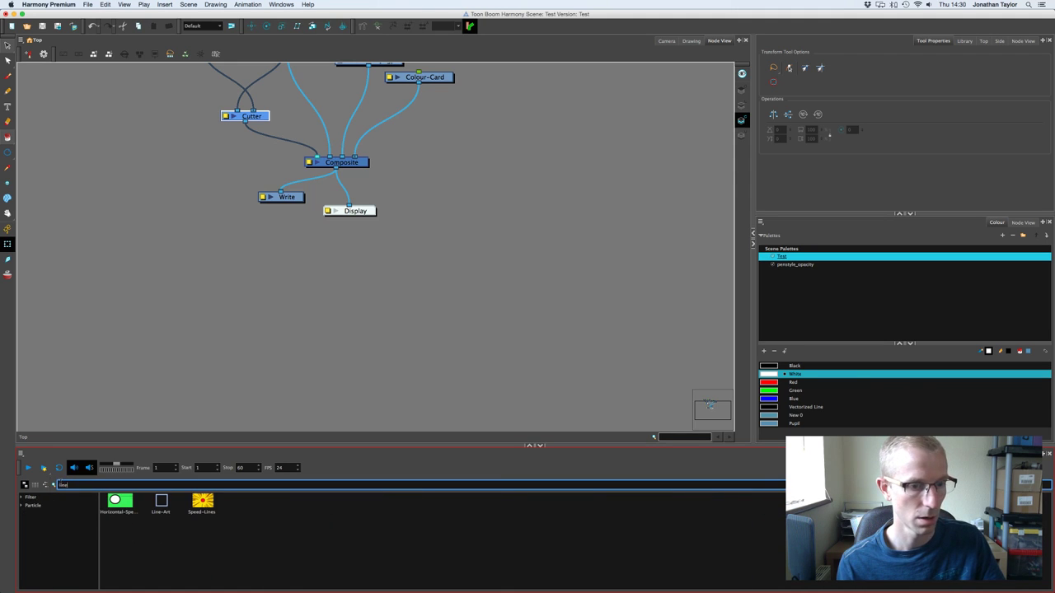
left_click_drag(162, 503, 194, 168)
left_click_drag(333, 312, 321, 246)
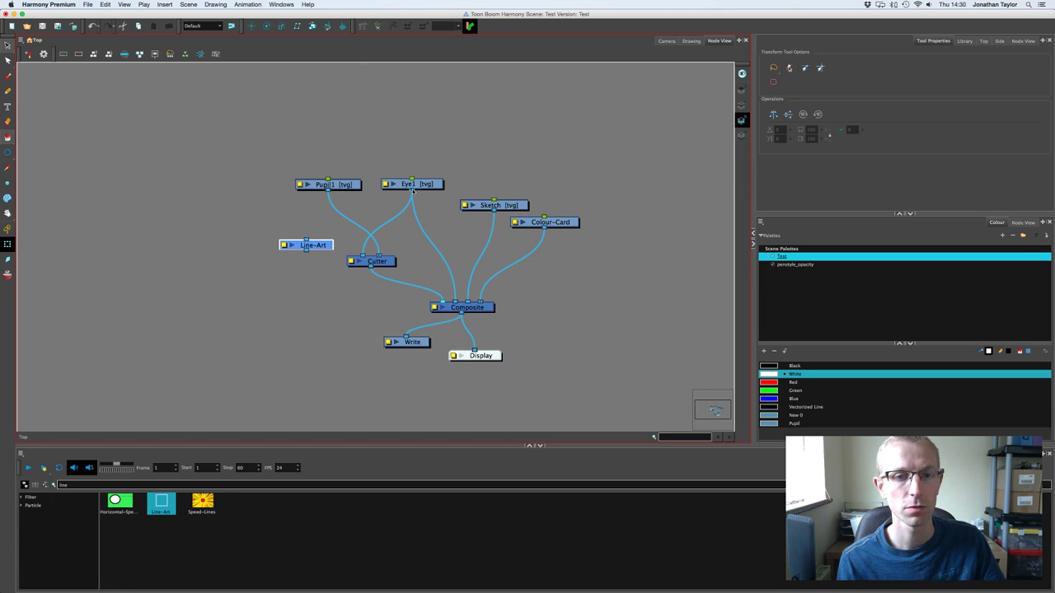
Step: Connect Eye1 to the Line-Art node and Line-Art to the Composite, and move the Cutter clear of the connection
left_click_drag(377, 202, 306, 250)
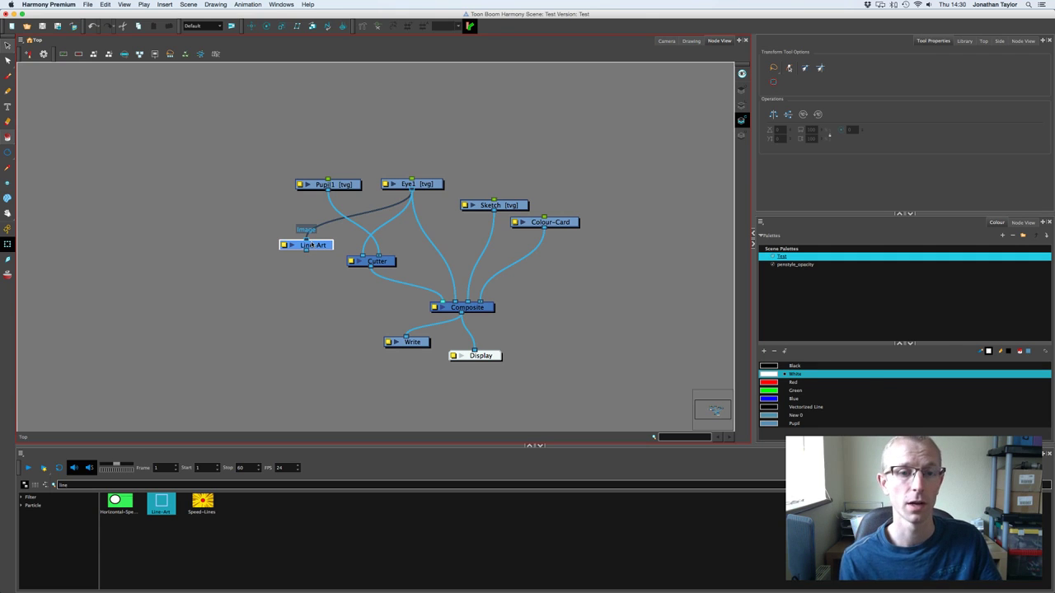
left_click_drag(306, 251, 442, 317)
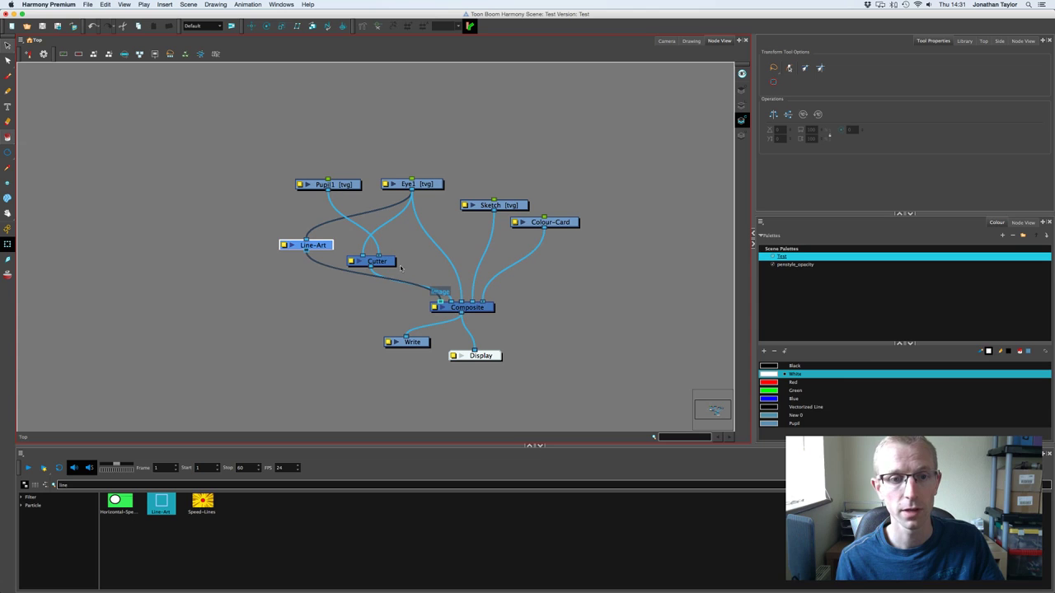
left_click_drag(394, 264, 408, 253)
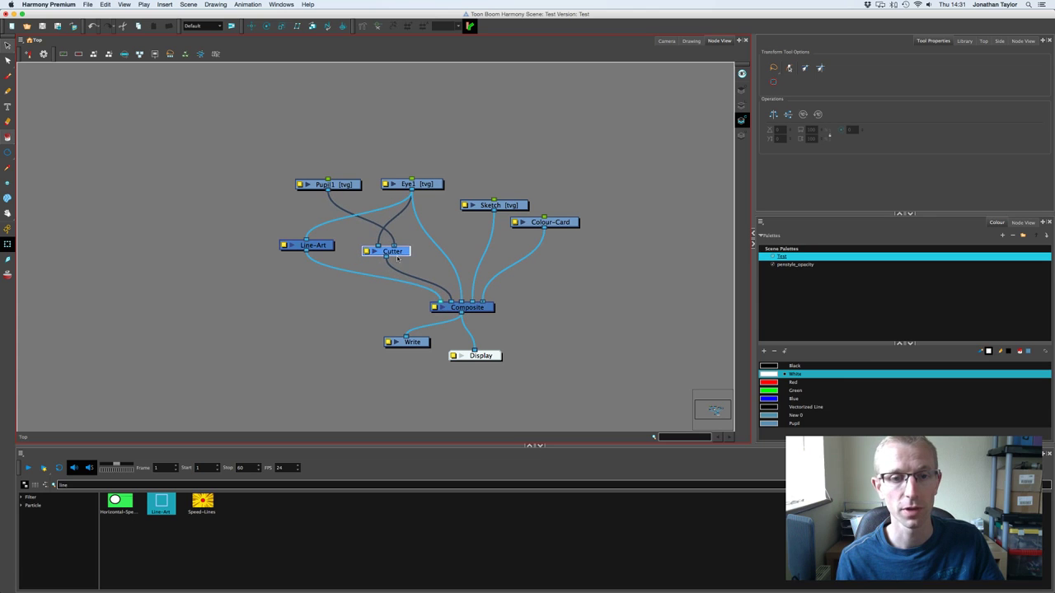
Step: Shift the pupil slightly at the eye's outline in the Camera view to check the overlap
left_click(665, 41)
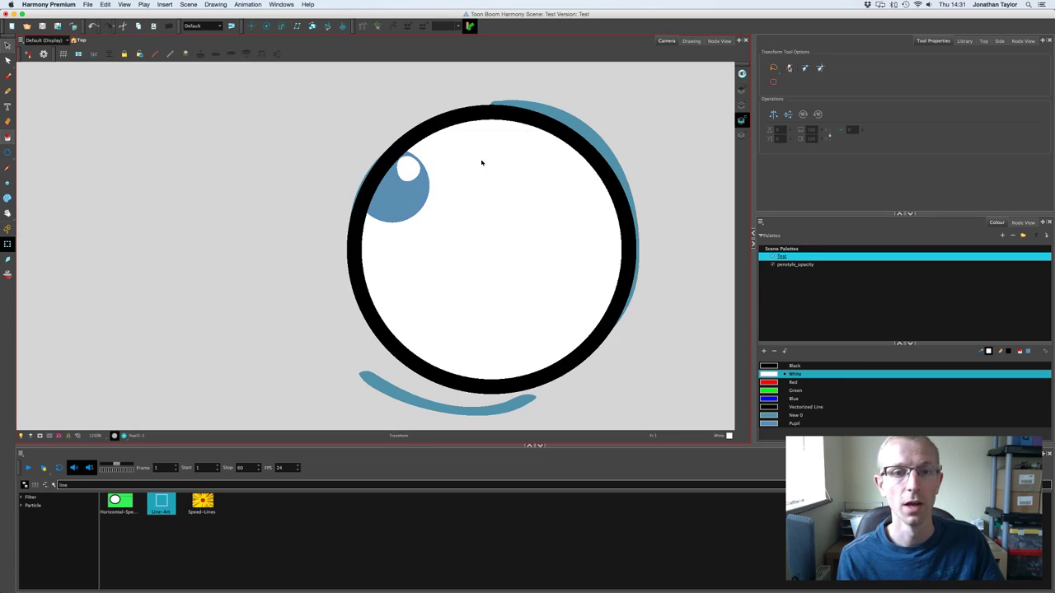
mouse_move(398, 200)
left_mouse_down()
mouse_move(430, 220)
mouse_move(394, 193)
mouse_move(405, 212)
left_mouse_up()
Step: Delete the Line-Art node from the network
left_click(712, 41)
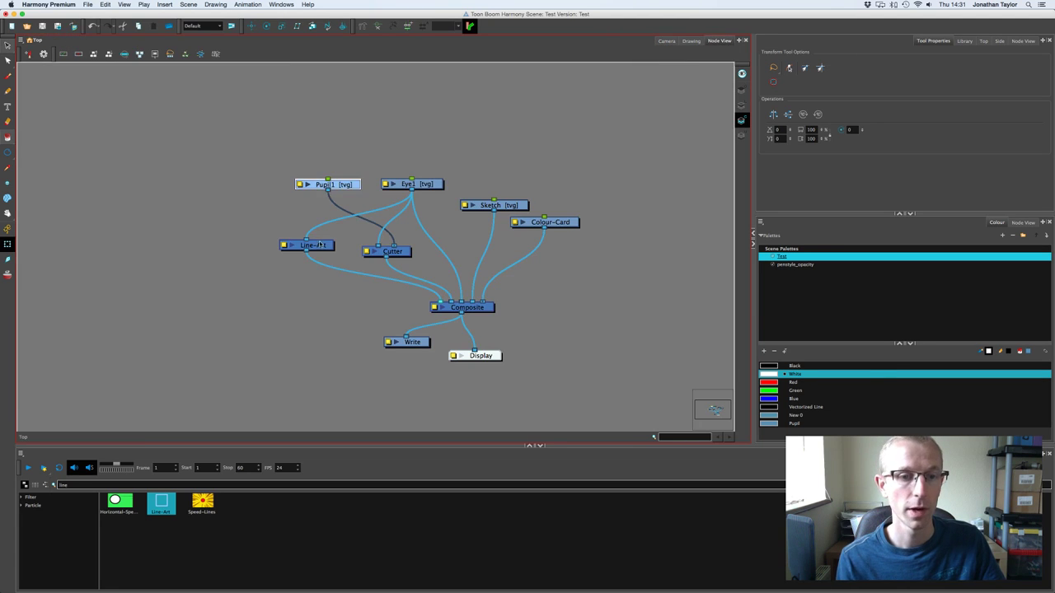
left_click(321, 245)
key("Delete")
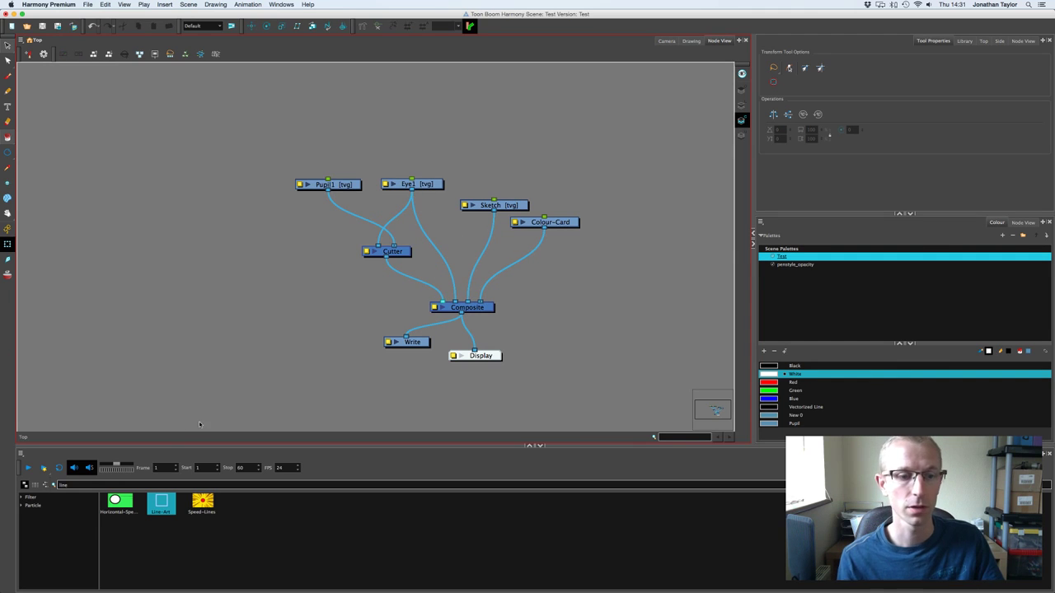
Step: Search the node library for "auto" and place an Auto-Patch node beside the Cutter
double_click(63, 485)
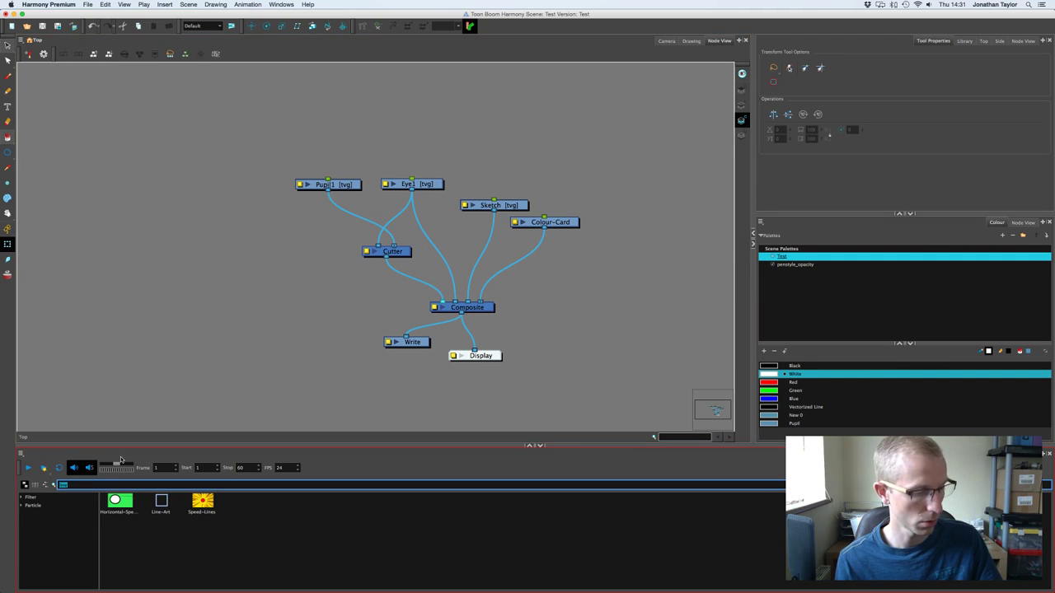
type("auto")
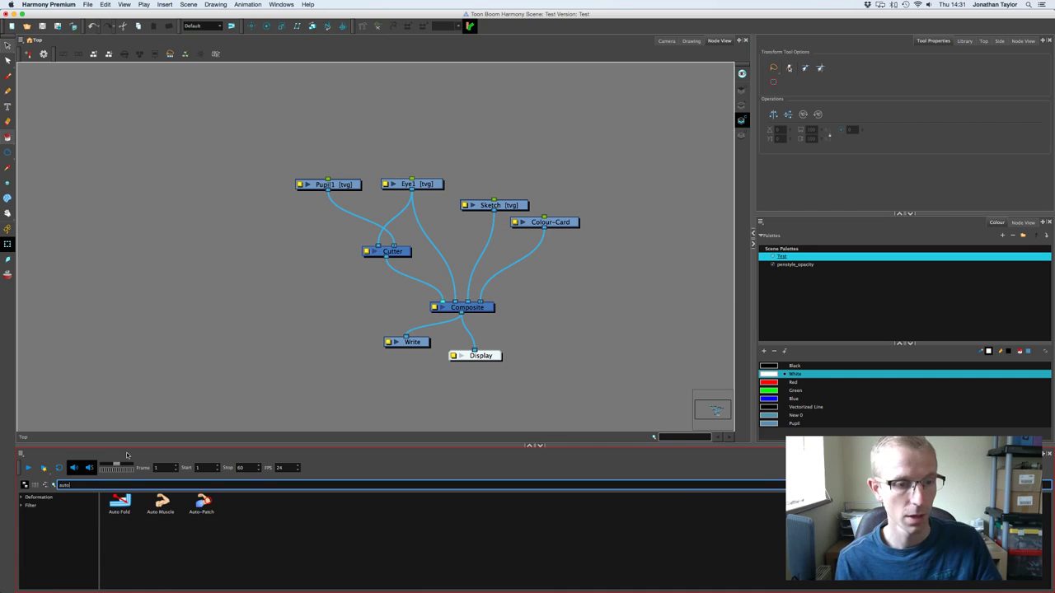
left_click(200, 504)
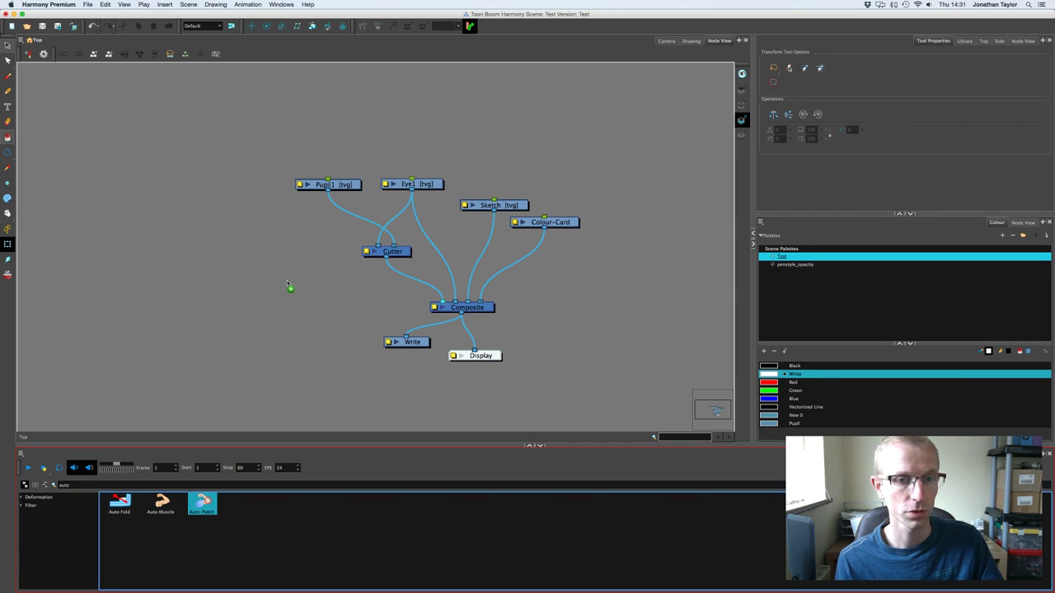
left_click_drag(288, 285, 302, 262)
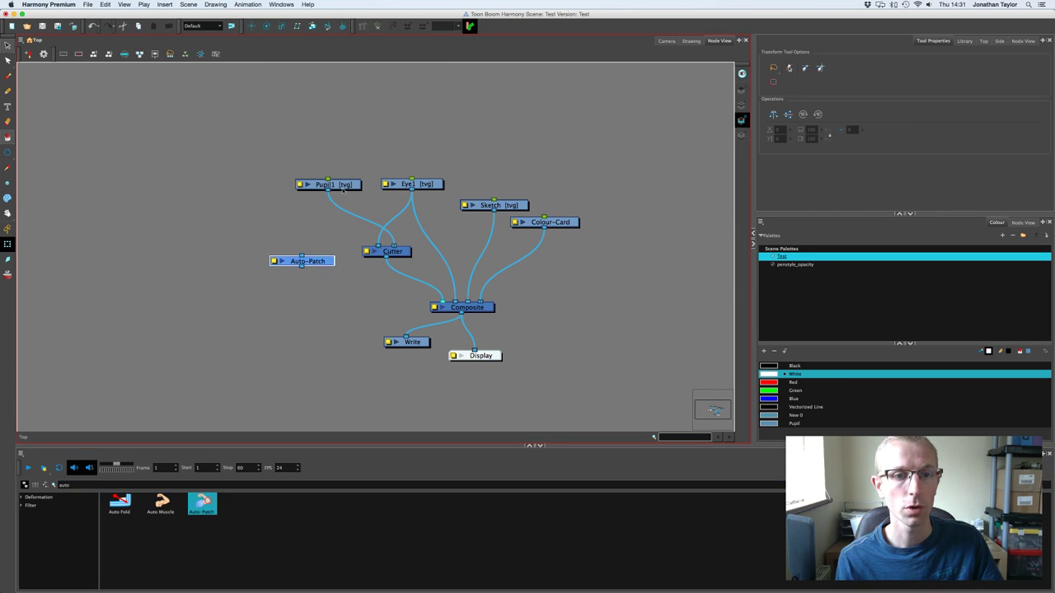
Step: Move the Pupil1 node higher and the Cutter node lower to make room around the Auto-Patch node, and select Auto-Patch
left_click_drag(344, 189, 319, 174)
left_click_drag(396, 253, 394, 275)
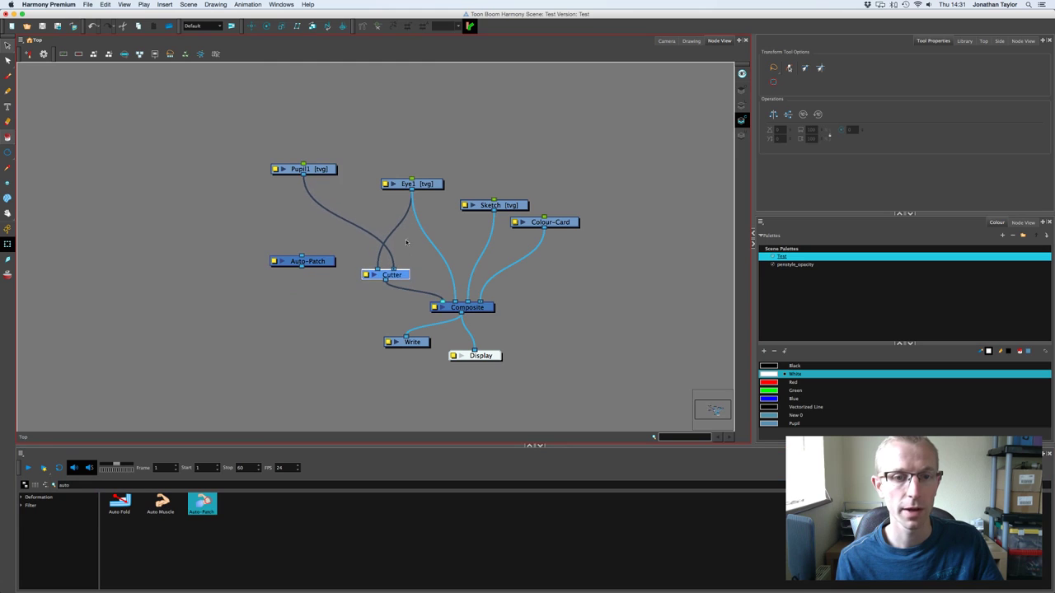
left_click(327, 261)
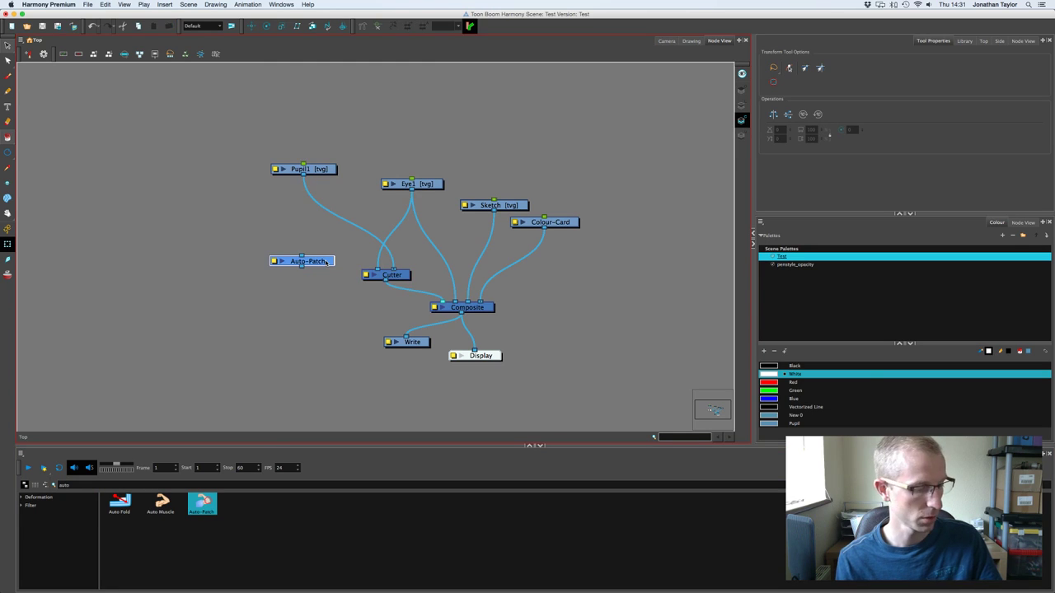
Step: Insert the Auto-Patch node into the connection between Eye1 and the Composite, and bring up the face in the Camera view
mouse_move(326, 261)
left_mouse_down()
mouse_move(357, 238)
mouse_move(412, 227)
mouse_move(394, 222)
mouse_move(420, 221)
mouse_move(429, 170)
mouse_move(452, 166)
mouse_move(403, 185)
mouse_move(409, 328)
mouse_move(569, 361)
mouse_move(606, 228)
mouse_move(461, 190)
mouse_move(493, 278)
mouse_move(479, 262)
left_mouse_up()
left_click(666, 41)
left_click(408, 202)
left_click(654, 217)
left_click_drag(545, 266, 412, 249)
Step: Examine the patched eye and pupil against the rest of the face in the Camera view
key("1")
key("1")
key("1")
key("1")
key("1")
key("1")
key("1")
key("1")
key("2")
key("2")
key("2")
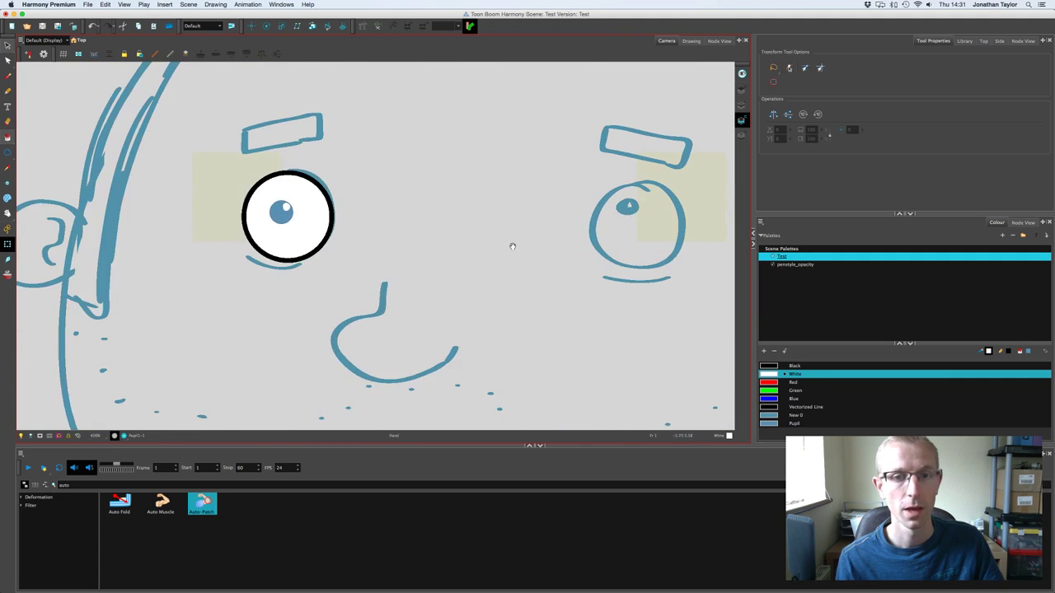
Step: Set up the Brush tool with the Black swatch for tracing the sketch's second eye
left_click_drag(629, 183, 519, 199)
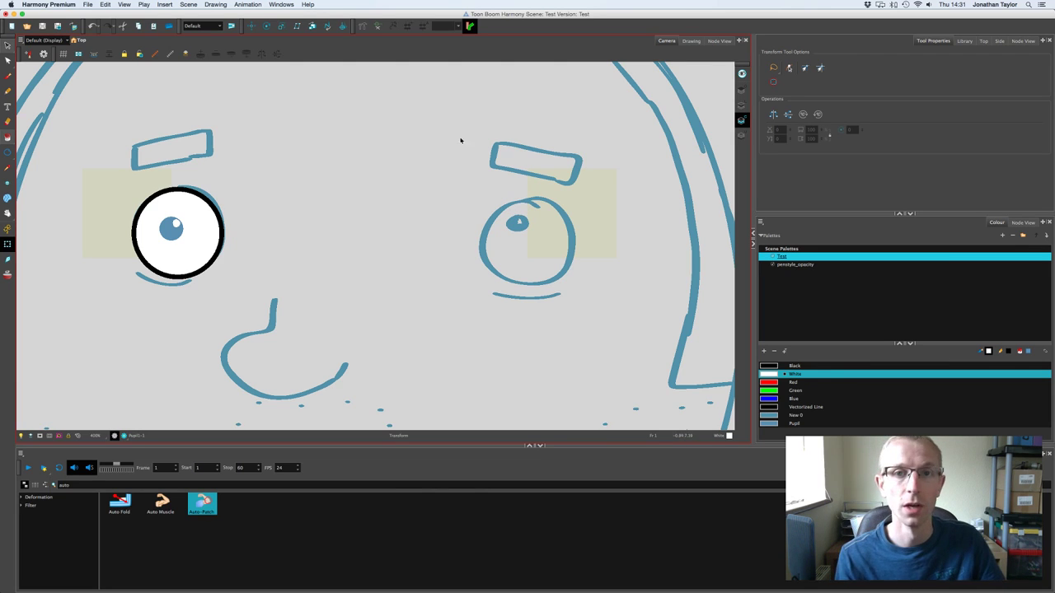
left_click_drag(465, 221, 385, 211)
key("2")
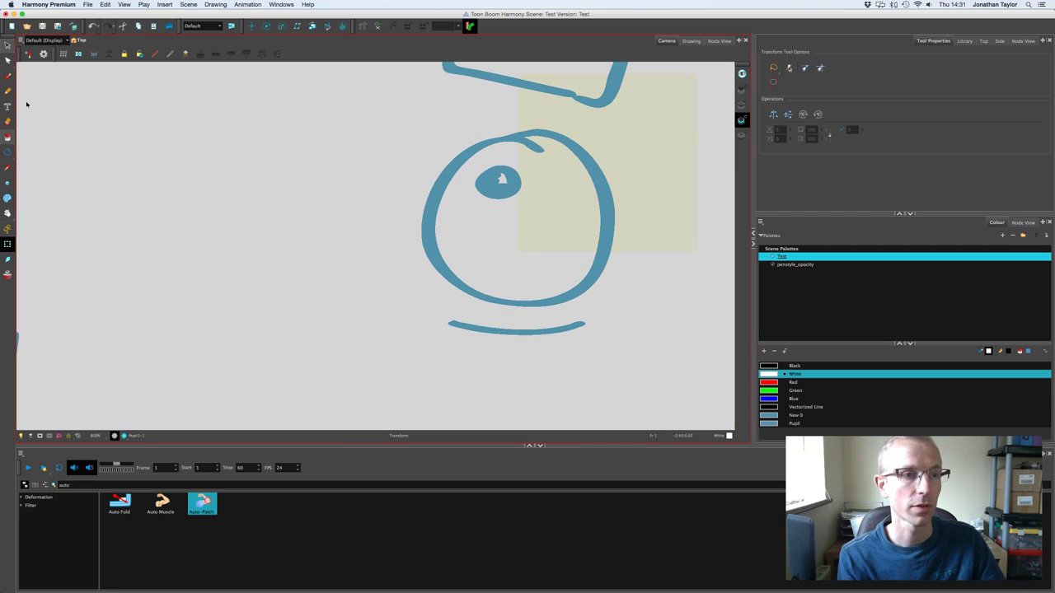
left_click(7, 76)
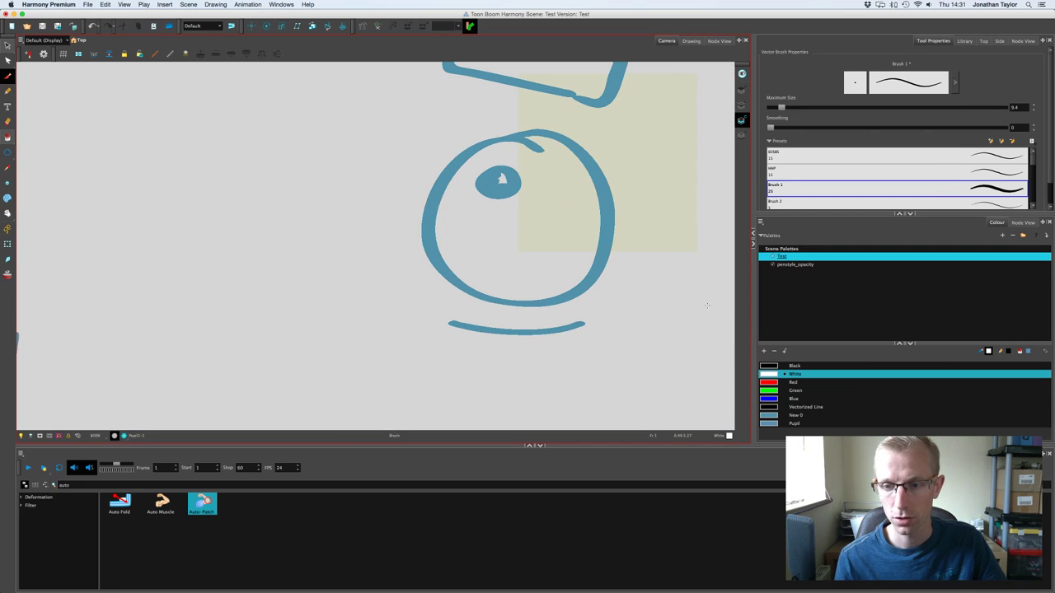
left_click(777, 368)
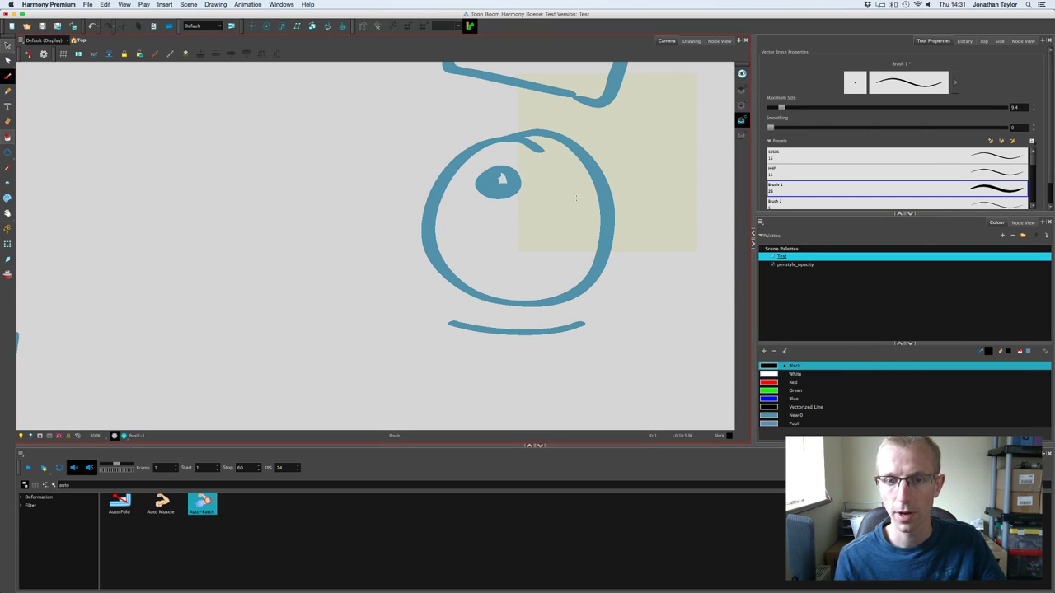
left_click_drag(543, 185, 498, 203)
key("2")
key("2")
left_click_drag(491, 149, 447, 151)
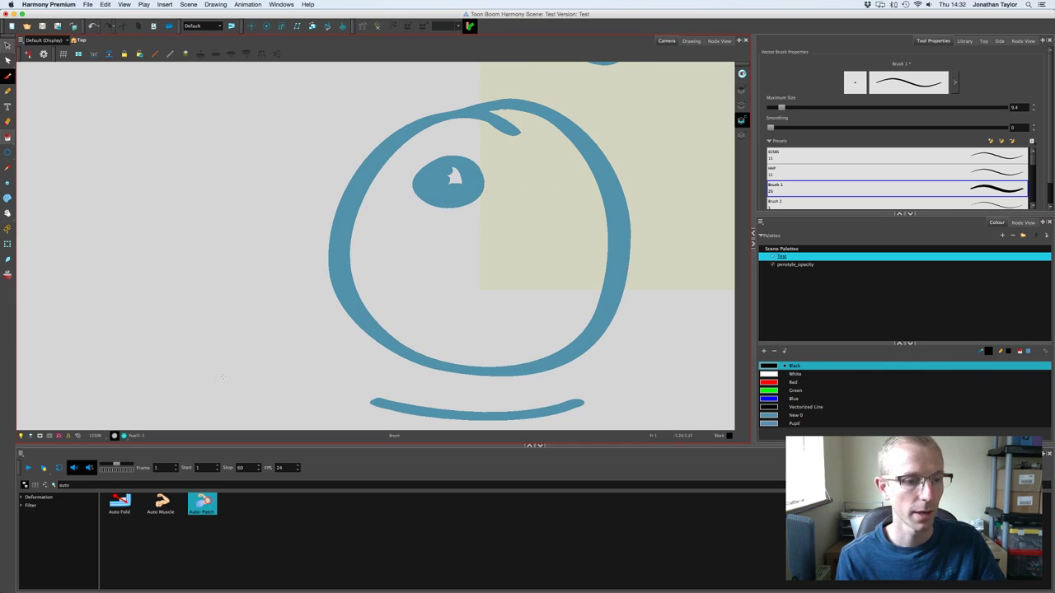
Step: Add a vector drawing layer named Eye2 above the Eye1 layer
left_click(956, 453)
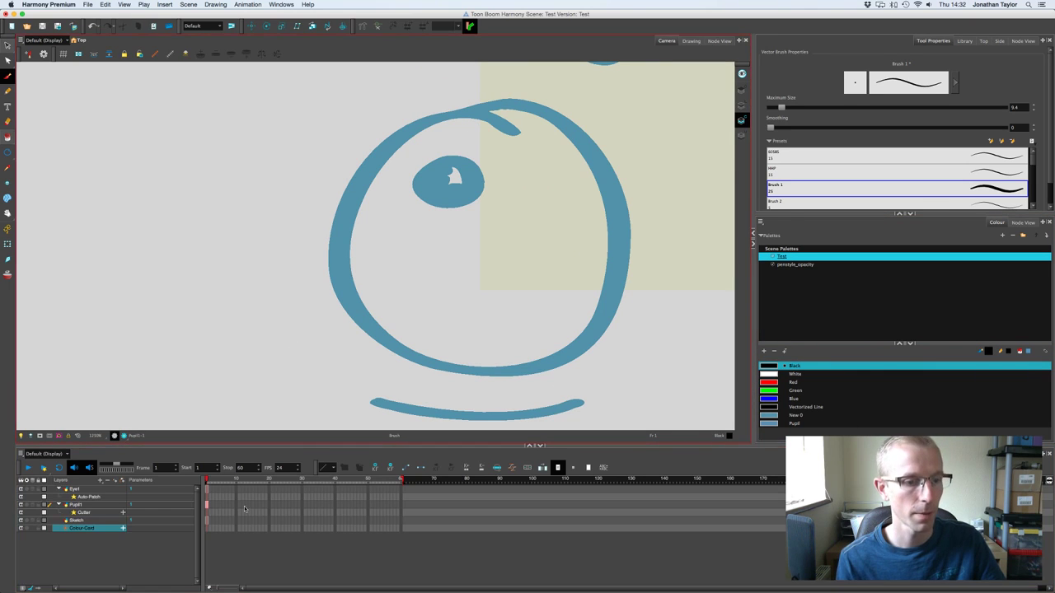
left_click(92, 490)
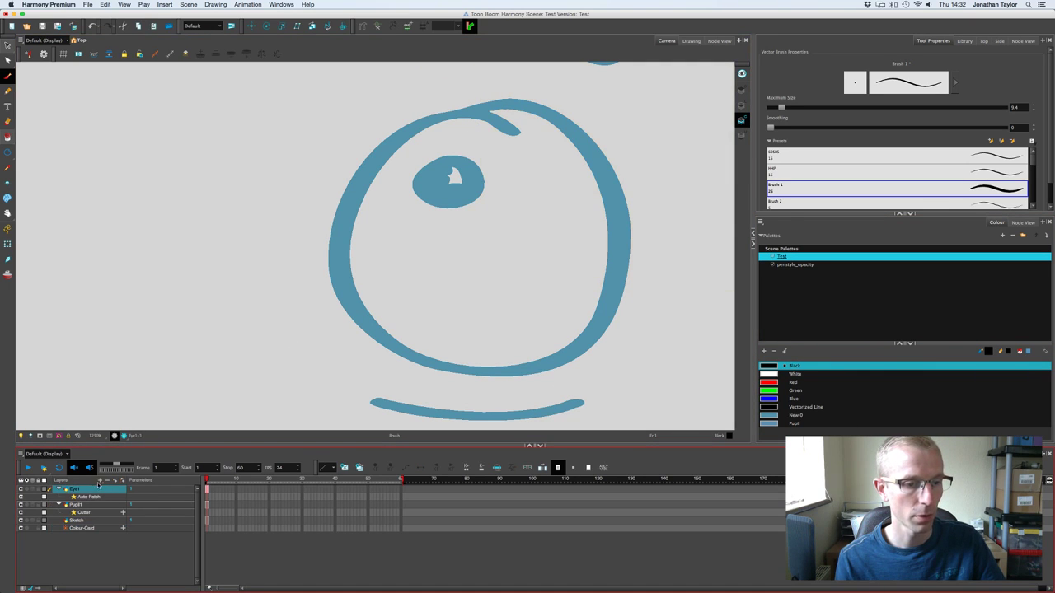
left_click(99, 481)
left_click(141, 503)
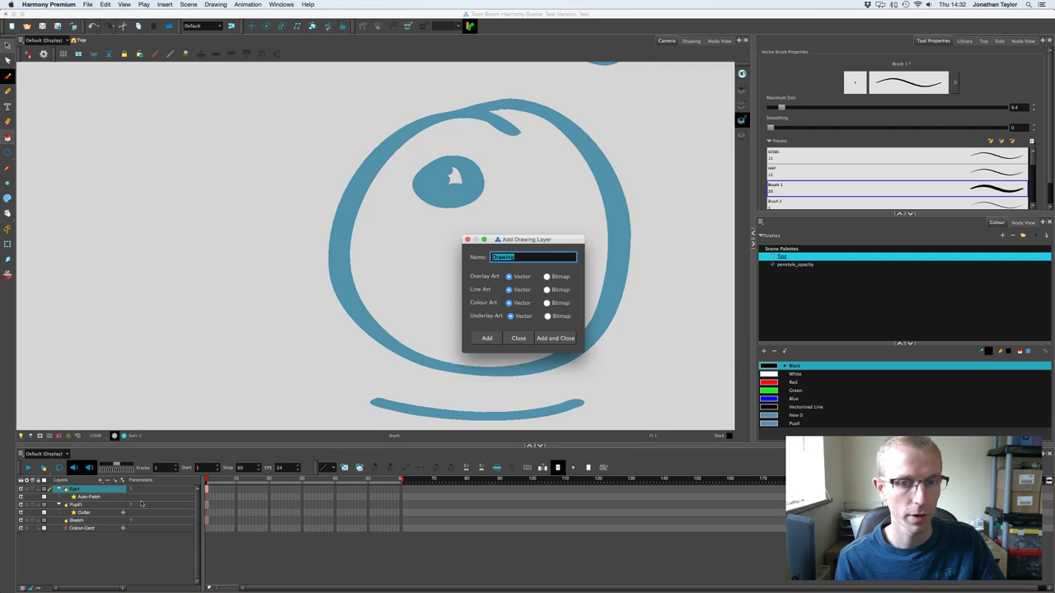
type("Eye2")
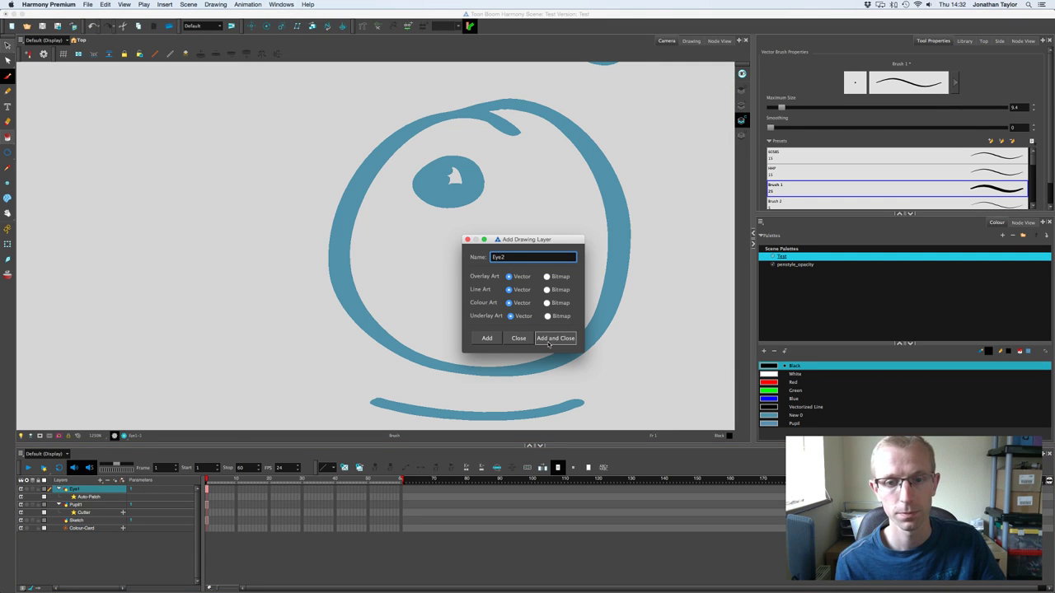
left_click(550, 343)
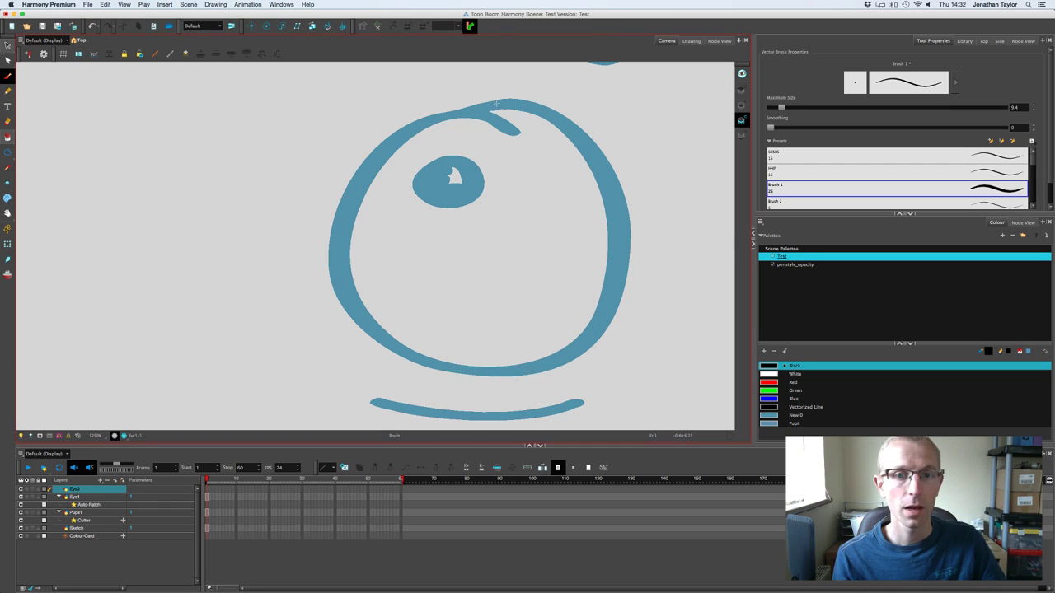
mouse_move(496, 104)
left_mouse_down()
mouse_move(445, 105)
mouse_move(403, 127)
mouse_move(364, 171)
mouse_move(340, 244)
mouse_move(356, 312)
mouse_move(412, 359)
mouse_move(512, 364)
mouse_move(571, 335)
mouse_move(600, 278)
left_mouse_up()
key("super+z")
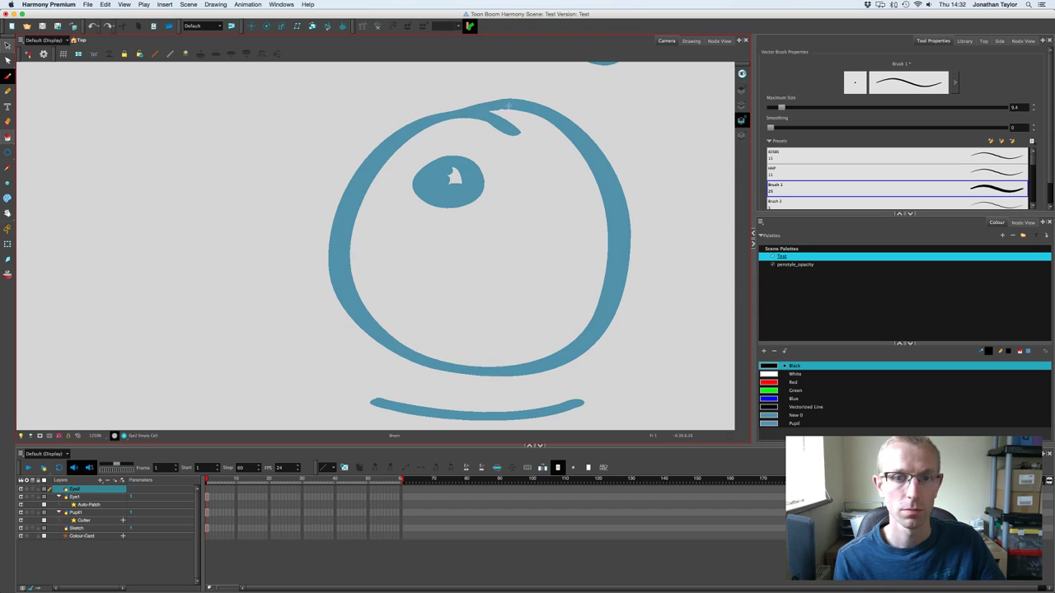
key("2")
mouse_move(486, 132)
left_mouse_down()
mouse_move(419, 146)
mouse_move(371, 181)
mouse_move(353, 210)
mouse_move(350, 272)
mouse_move(384, 324)
mouse_move(455, 350)
mouse_move(531, 336)
mouse_move(554, 313)
mouse_move(563, 269)
mouse_move(555, 189)
mouse_move(513, 139)
mouse_move(464, 133)
mouse_move(499, 137)
mouse_move(548, 171)
left_mouse_up()
key("super+z")
key("super+z")
Step: Trace the sketched second eye's full outline with black brush strokes on the Eye2 layer
mouse_move(474, 131)
left_mouse_down()
mouse_move(436, 132)
mouse_move(360, 188)
mouse_move(339, 243)
mouse_move(353, 298)
mouse_move(391, 332)
mouse_move(509, 343)
mouse_move(553, 314)
mouse_move(569, 262)
left_mouse_up()
mouse_move(432, 136)
left_mouse_down()
mouse_move(480, 132)
mouse_move(545, 168)
mouse_move(574, 238)
mouse_move(564, 298)
left_mouse_up()
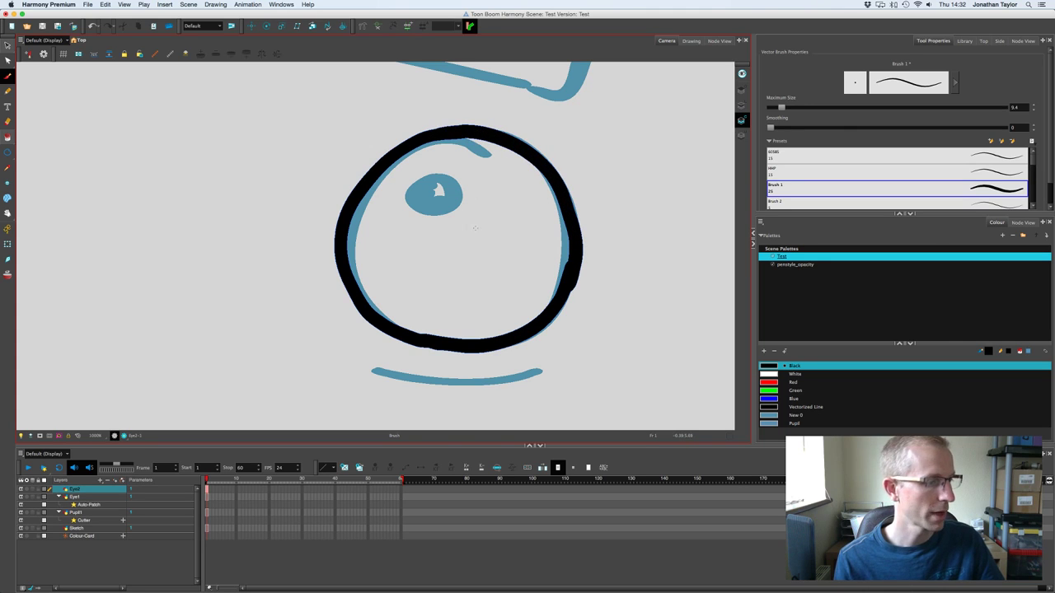
key("space")
left_click_drag(468, 210, 467, 222)
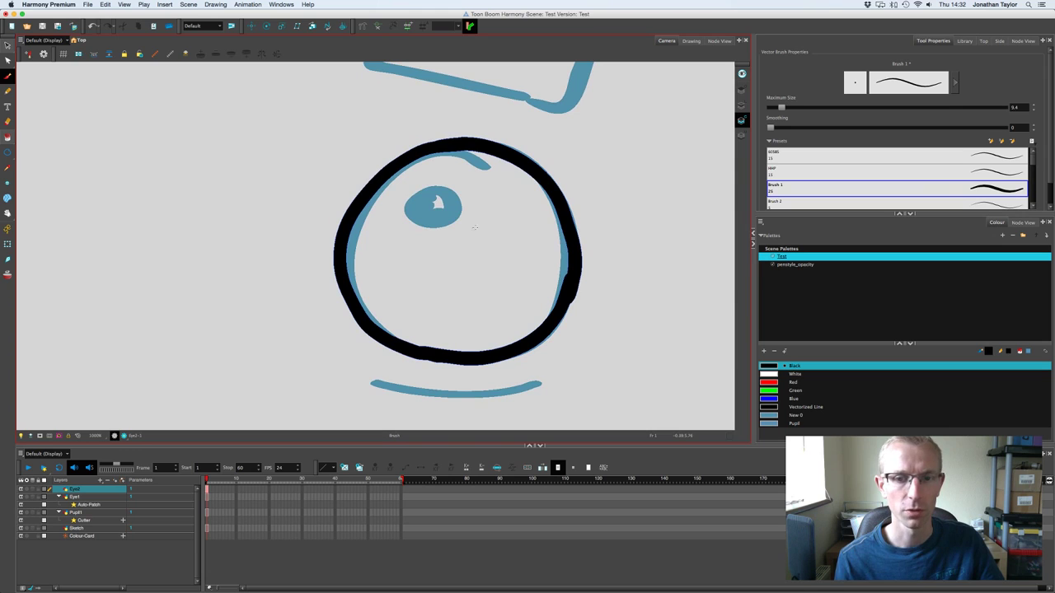
Step: Select all the Eye2 outline strokes and flatten them into one shape
key("alt+s")
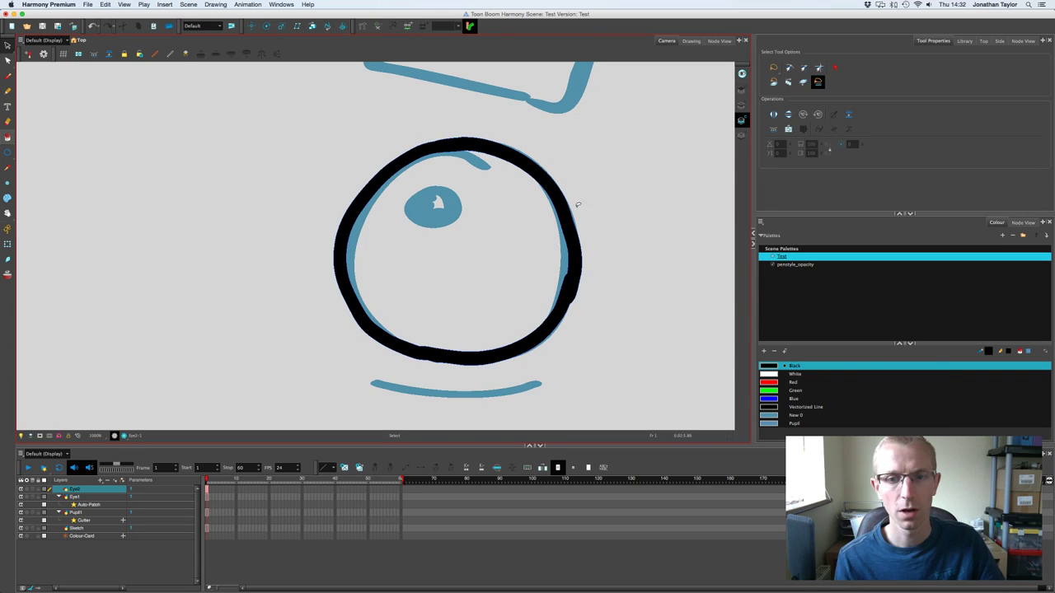
key("super+a")
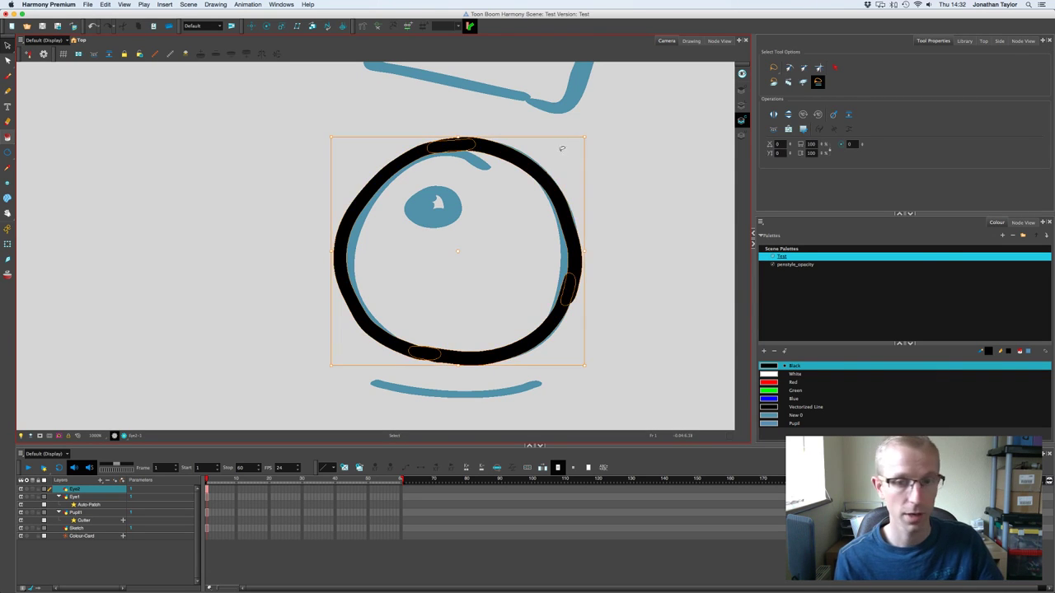
left_click(850, 115)
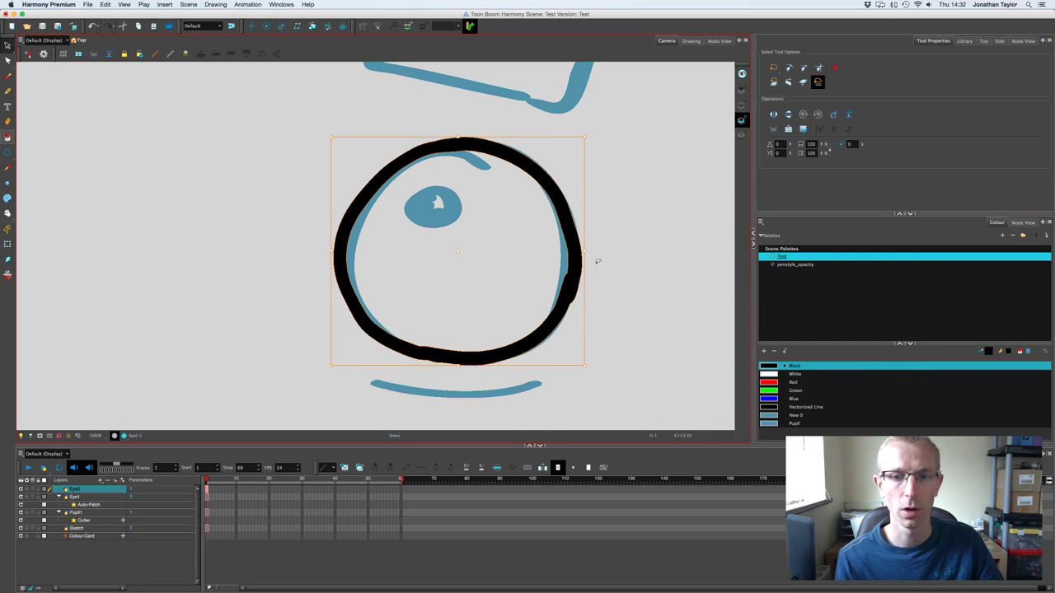
Step: Remove the surplus contour points causing bumps on the lower-right part of the Eye2 outline with the Contour Editor
left_click(8, 61)
key("2")
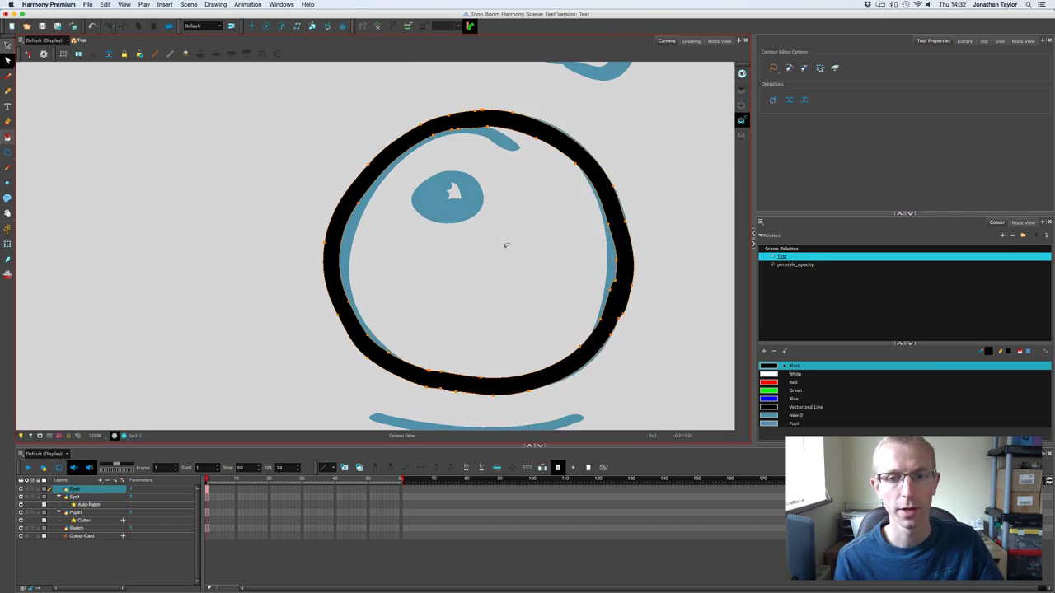
key("2")
left_click_drag(529, 253, 296, 192)
key("2")
key("2")
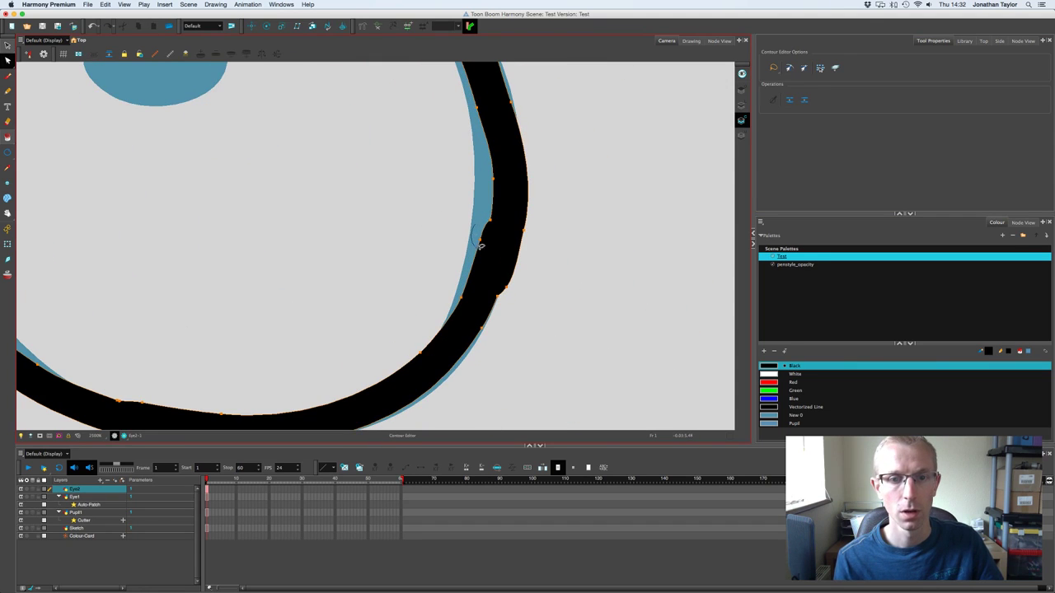
left_click_drag(479, 246, 489, 235)
key("Delete")
left_click(519, 254)
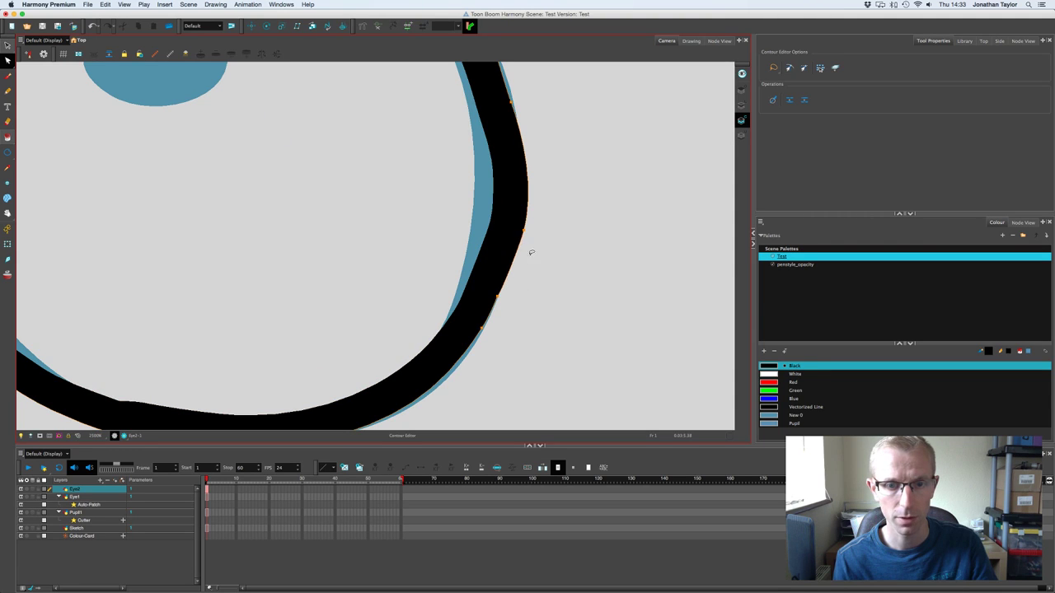
key("super+z")
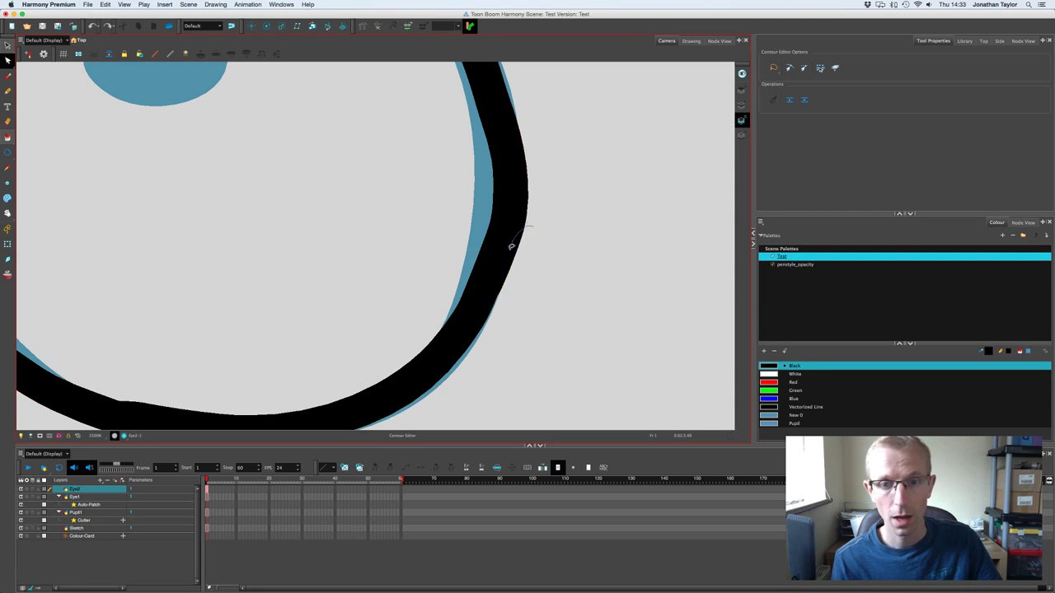
left_click(512, 242)
key("super+z")
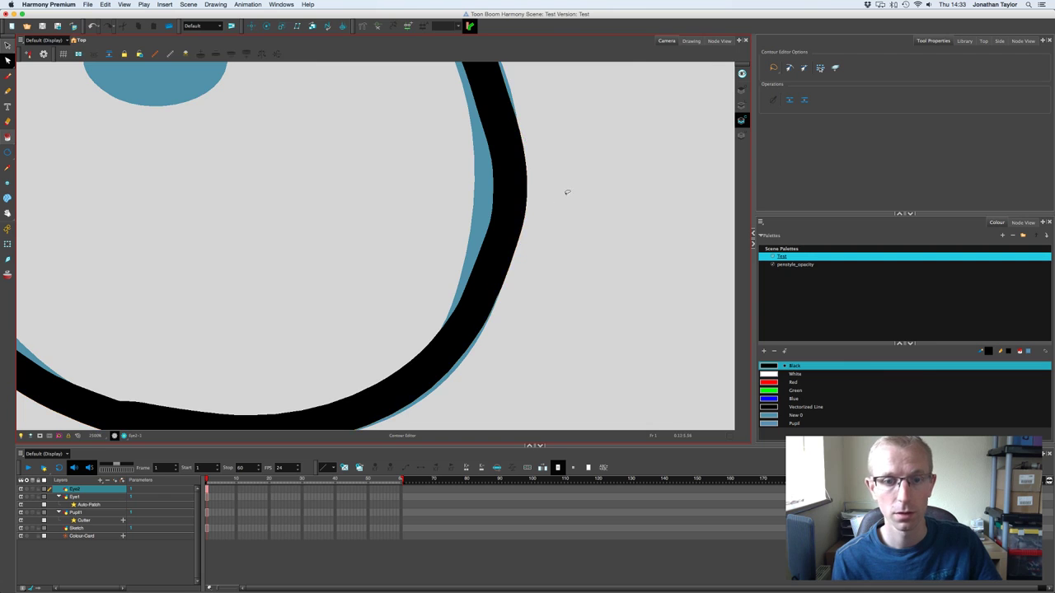
Step: Smooth the stroke joint at the bottom of the Eye2 outline by removing its surplus contour points
key("1")
key("1")
key("1")
key("1")
key("1")
left_click_drag(387, 220, 469, 254)
scroll(401, 301, "up", 5)
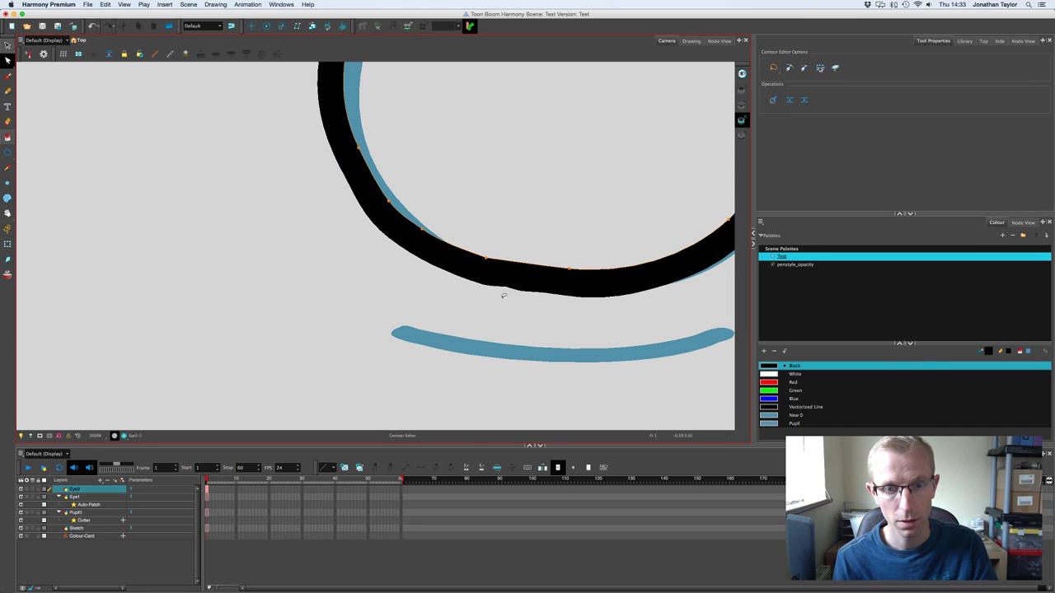
left_click(508, 293)
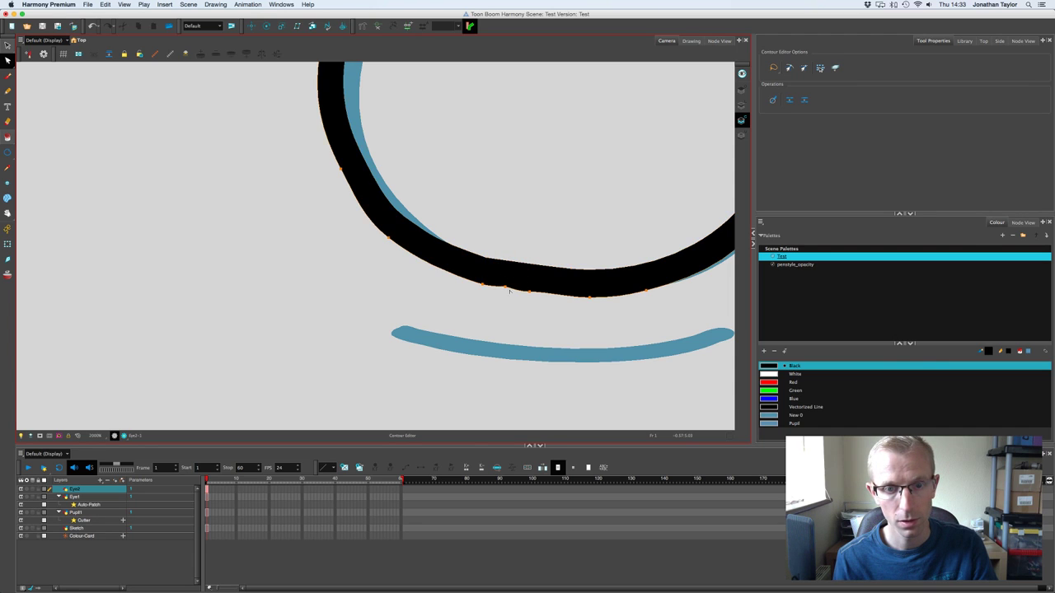
left_click(549, 317)
key("1")
key("1")
key("1")
left_click_drag(517, 177, 527, 247)
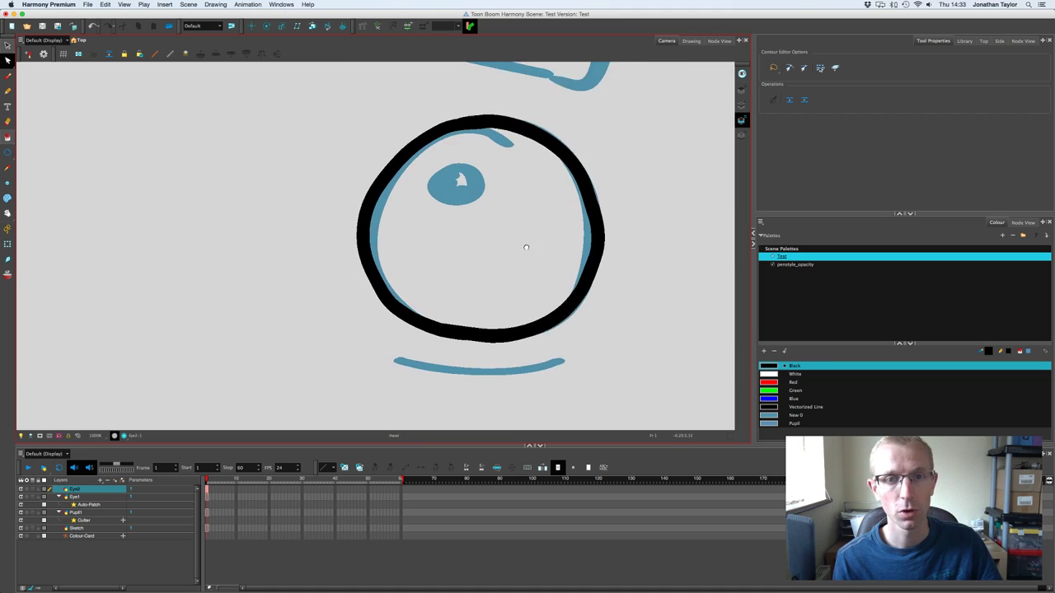
Step: Cut the Eye2 outline from the Colour Art layer and paste it into the Line Art layer
scroll(526, 247, "down", 5)
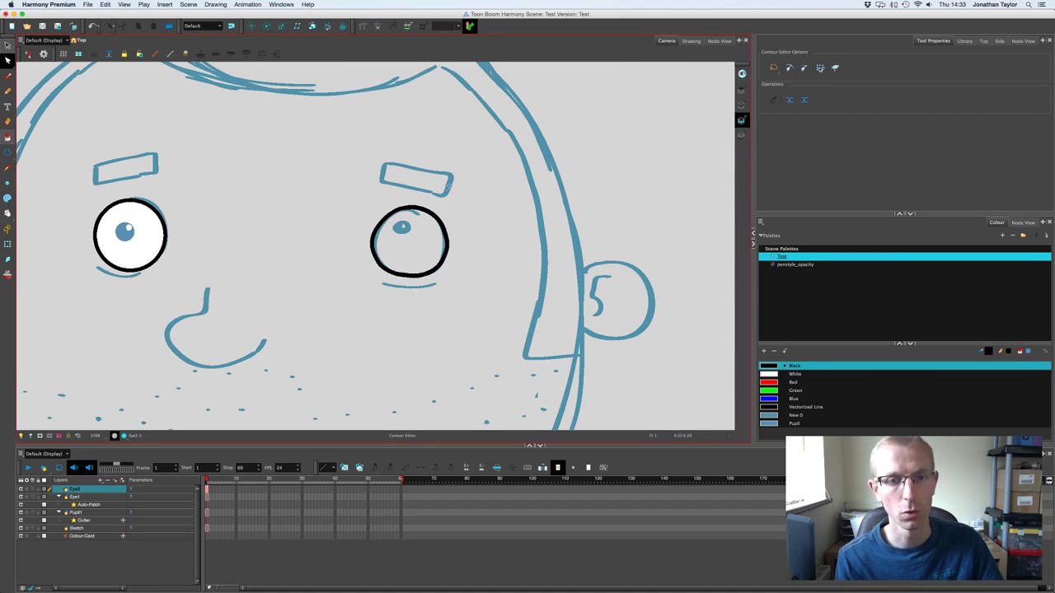
scroll(539, 179, "up", 5)
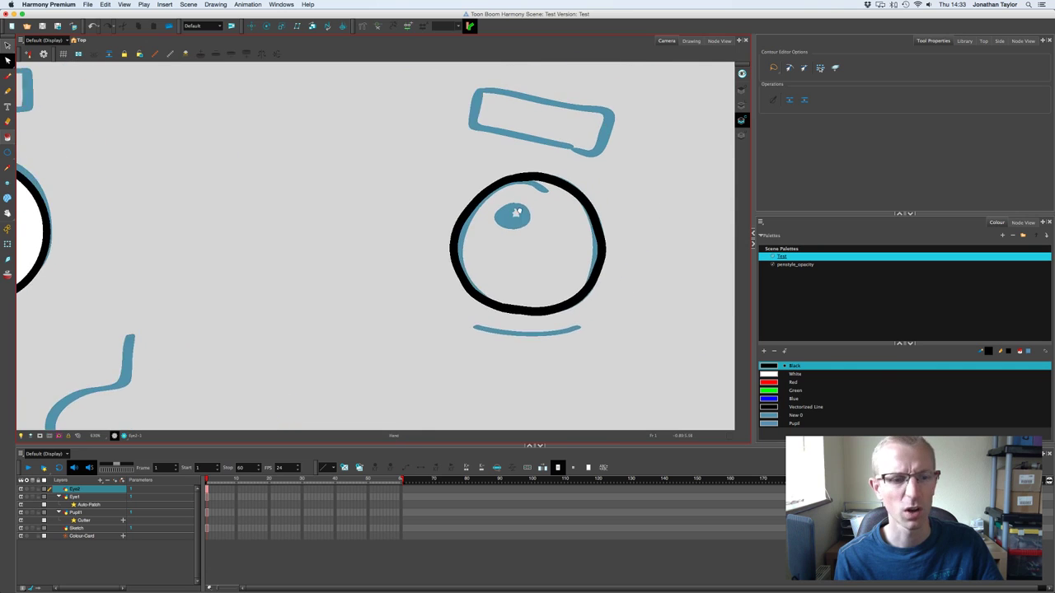
left_click_drag(539, 179, 495, 201)
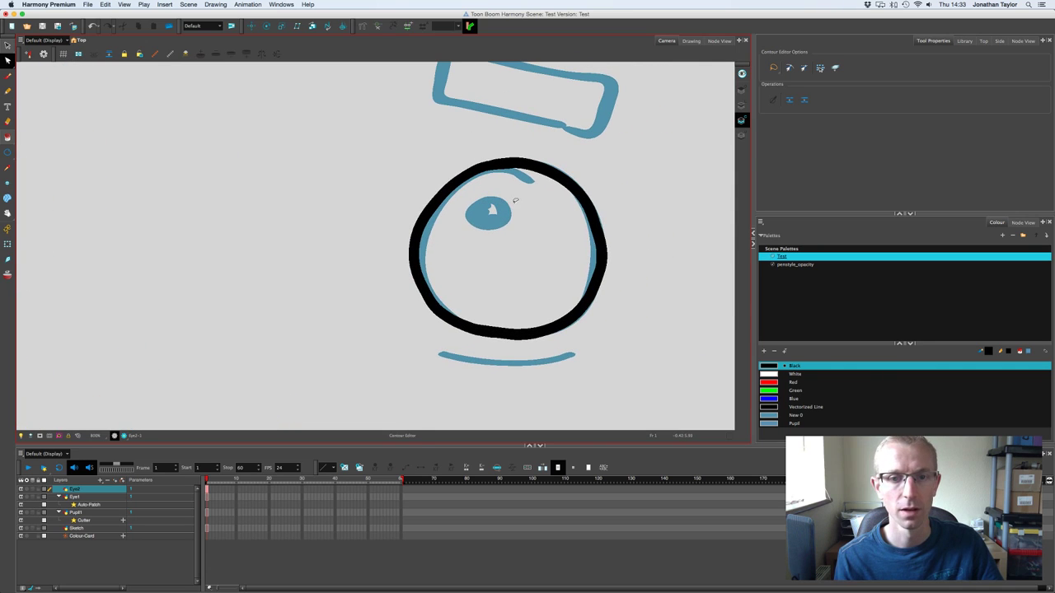
key("alt+s")
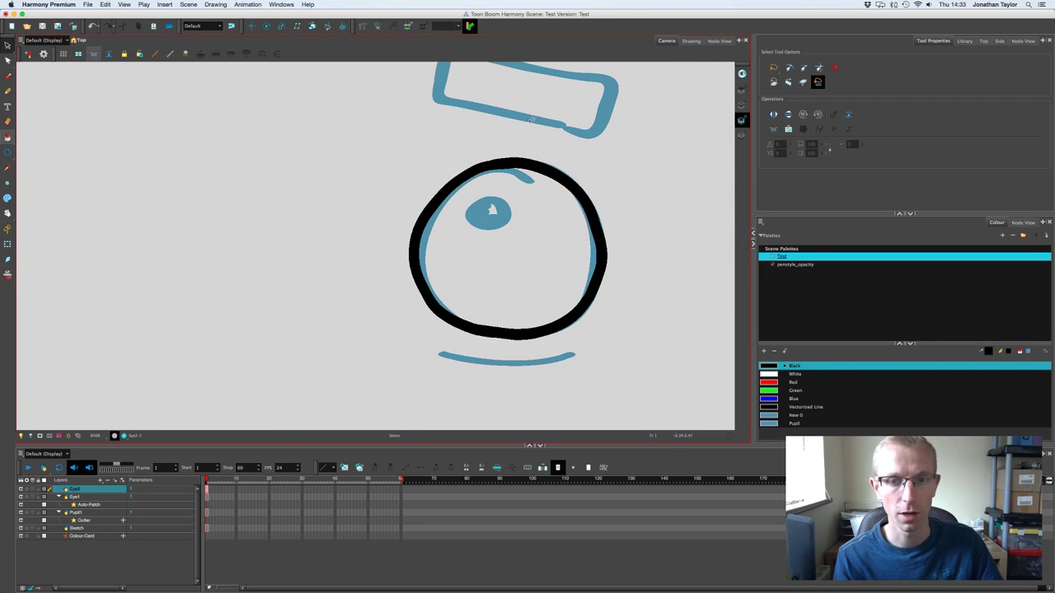
left_click(565, 183)
key("Delete")
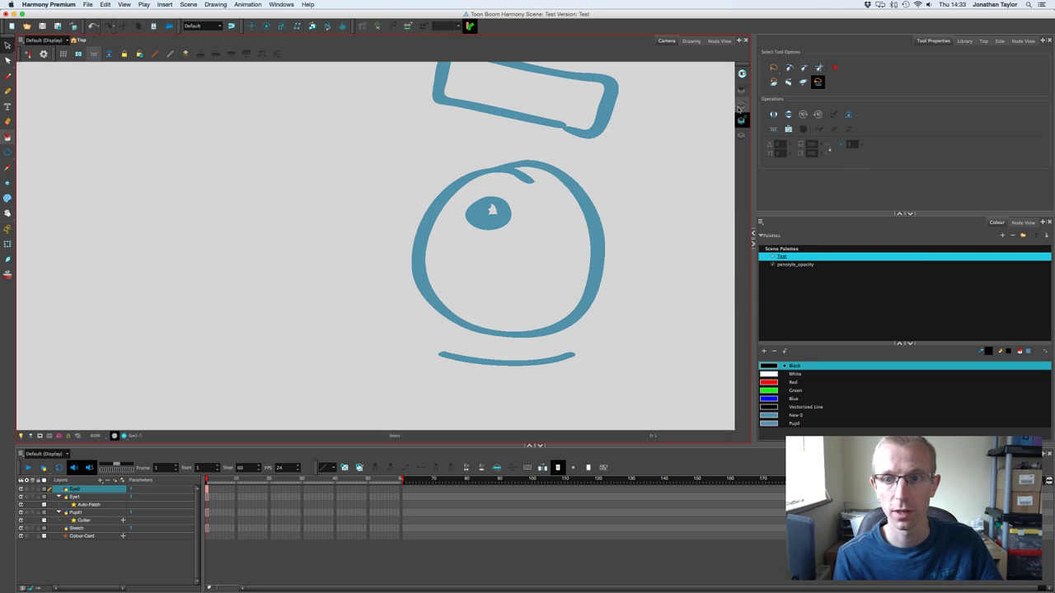
key("super+z")
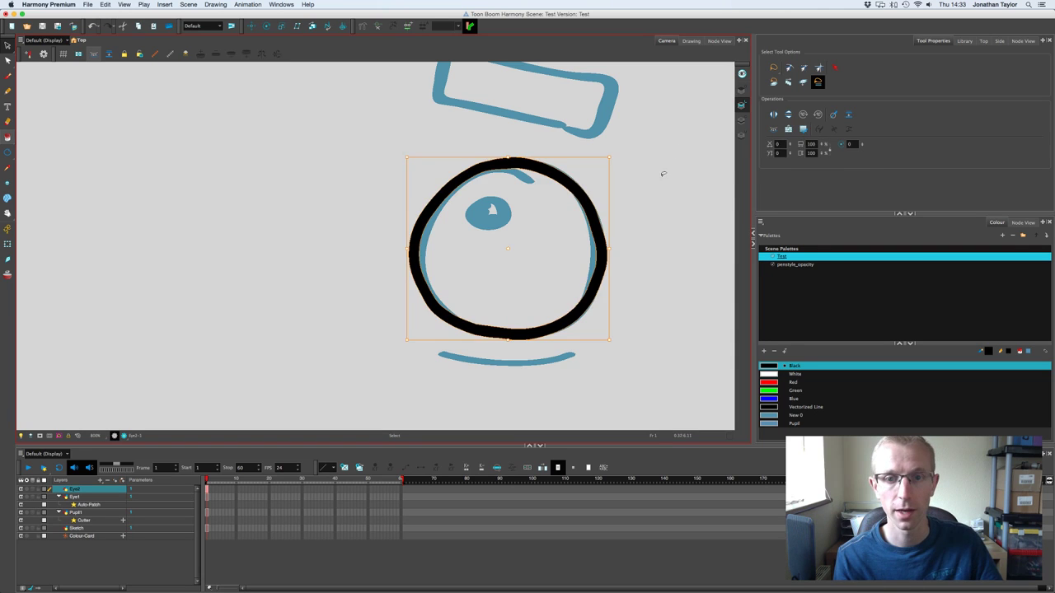
left_click(661, 174)
Step: Check the Eye2 drawing by switching to Colour Art and back to Line Art
left_click_drag(513, 255, 469, 239)
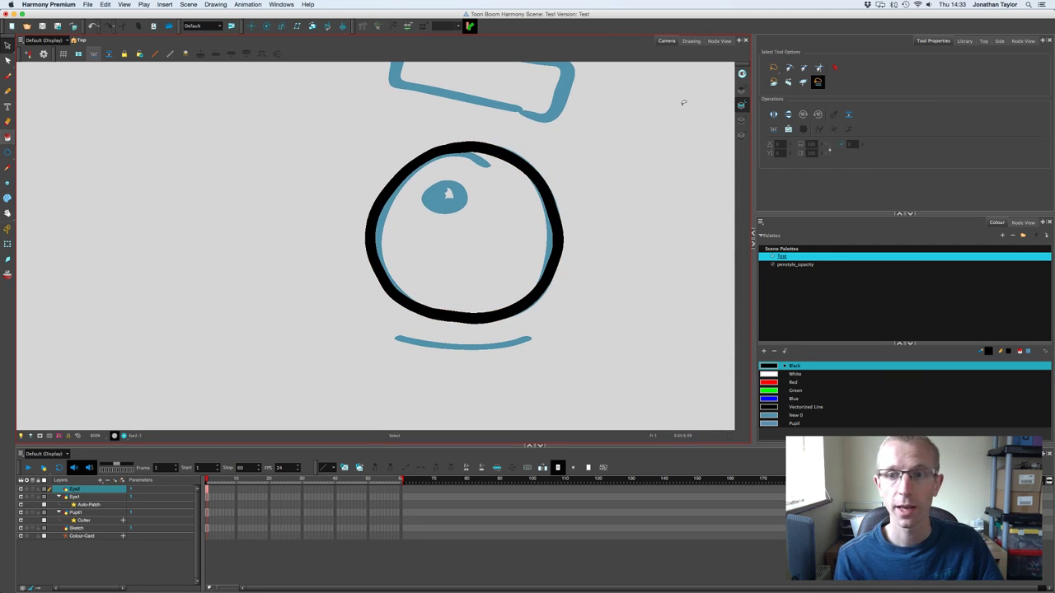
left_click(7, 46)
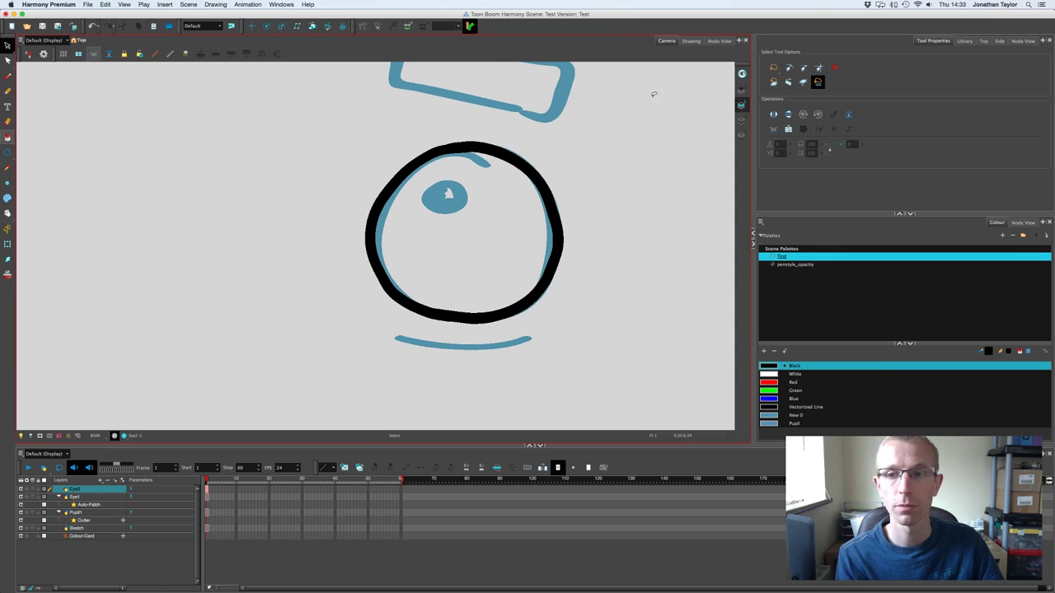
left_click(744, 121)
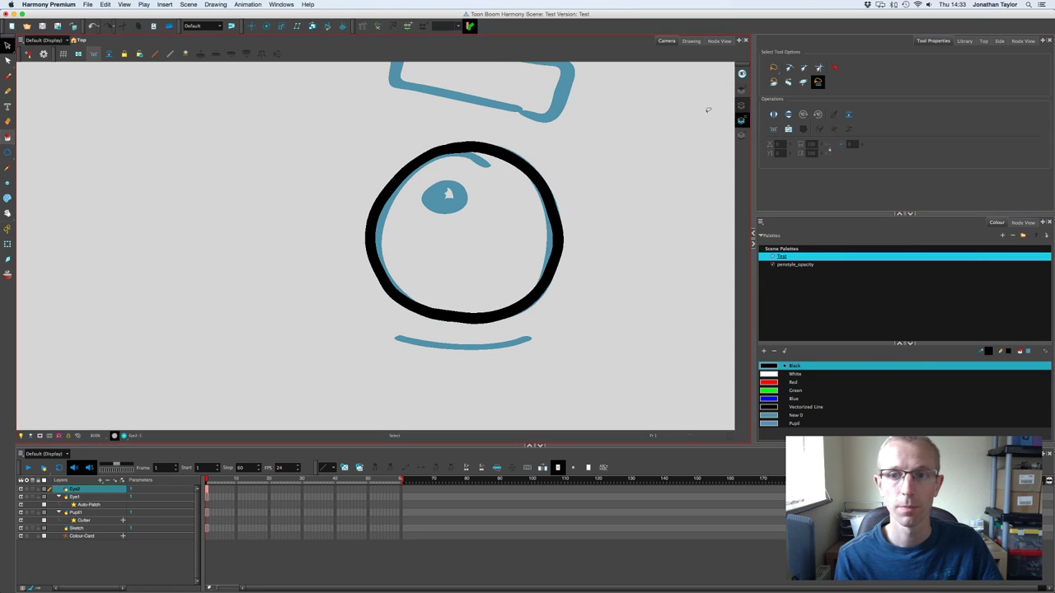
left_click(742, 107)
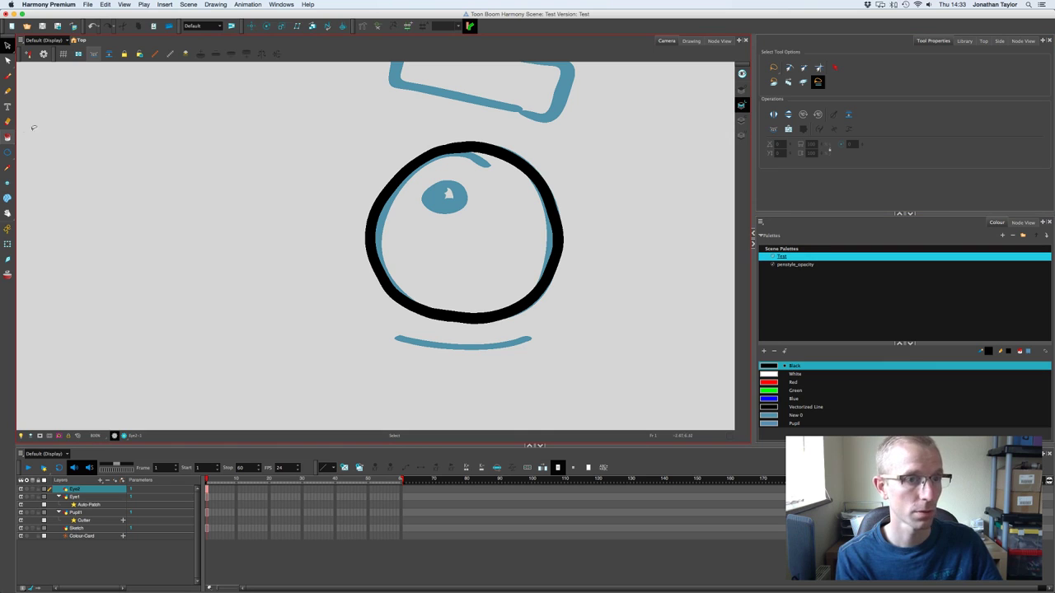
Step: Fill the inside of the Eye2 outline with the White swatch using the Paint tool
left_click(8, 136)
left_click(770, 374)
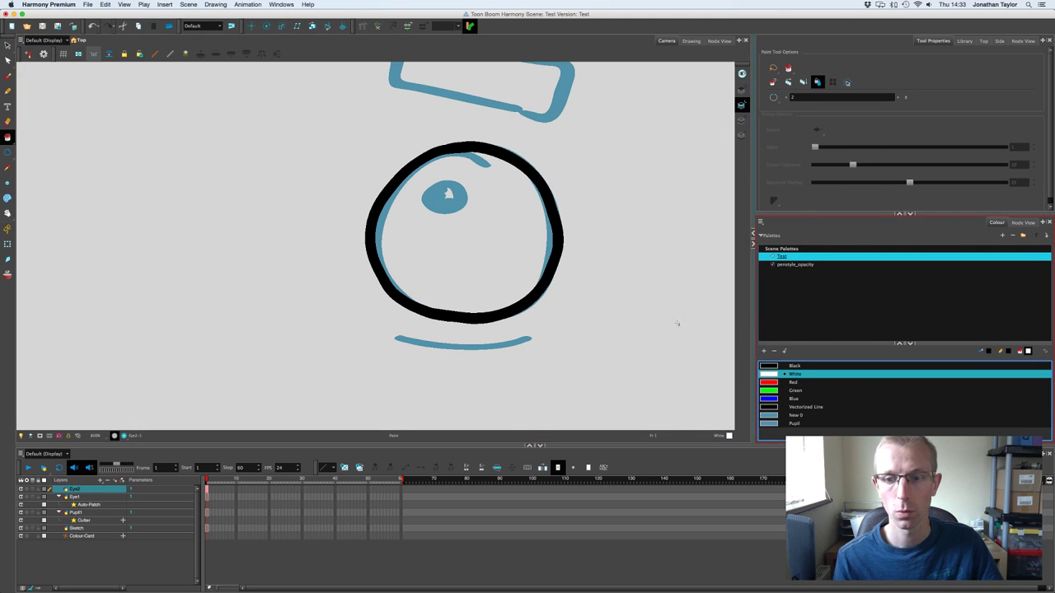
left_click(512, 244)
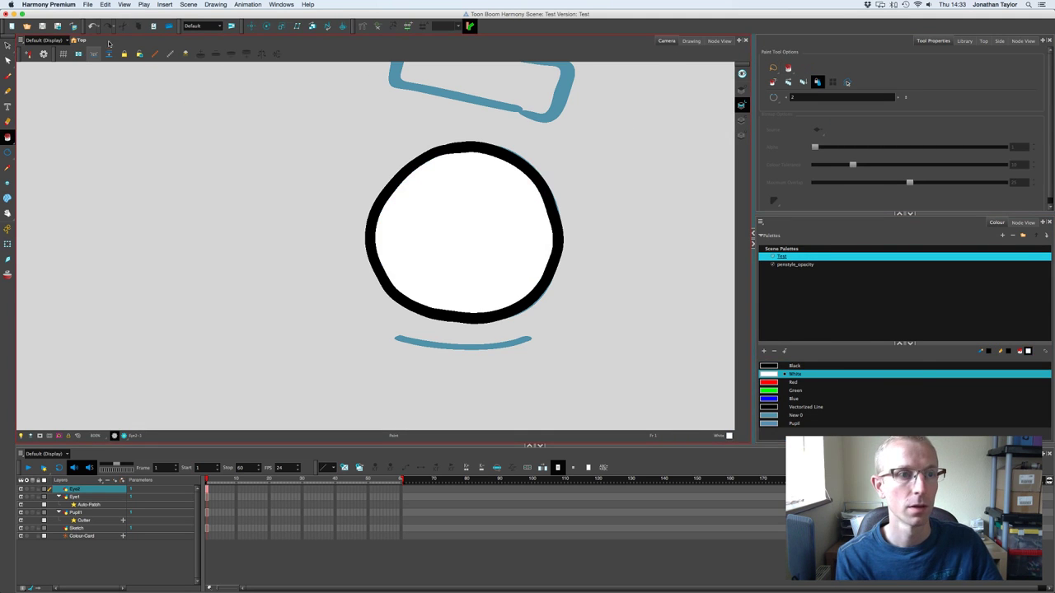
Step: In the Drawing view, cut the white fill of Eye2 from the Line Art layer and paste it into the Colour Art layer
key("alt+s")
left_click(690, 42)
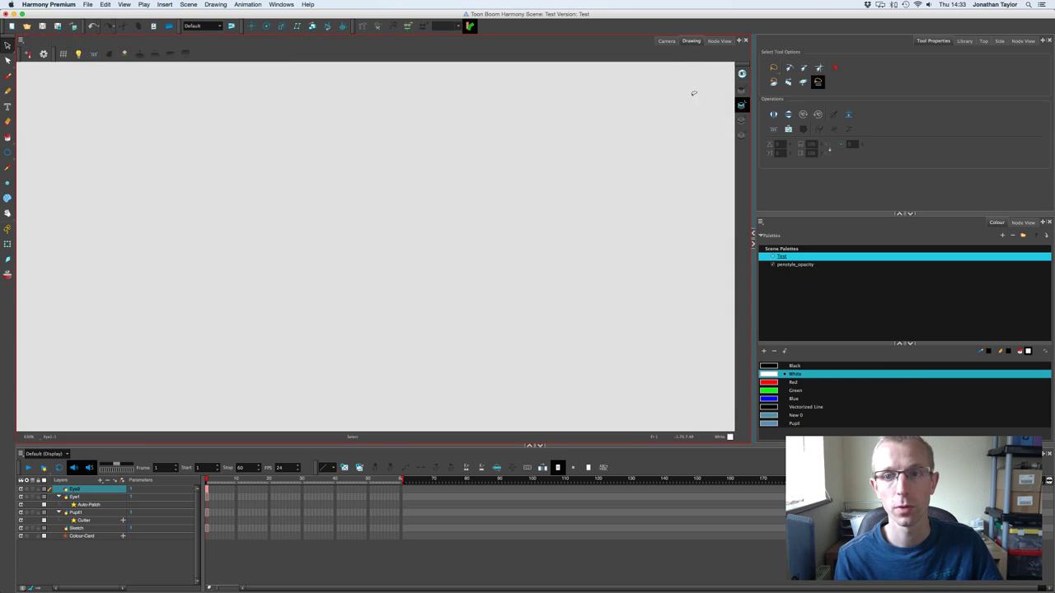
left_click(742, 105)
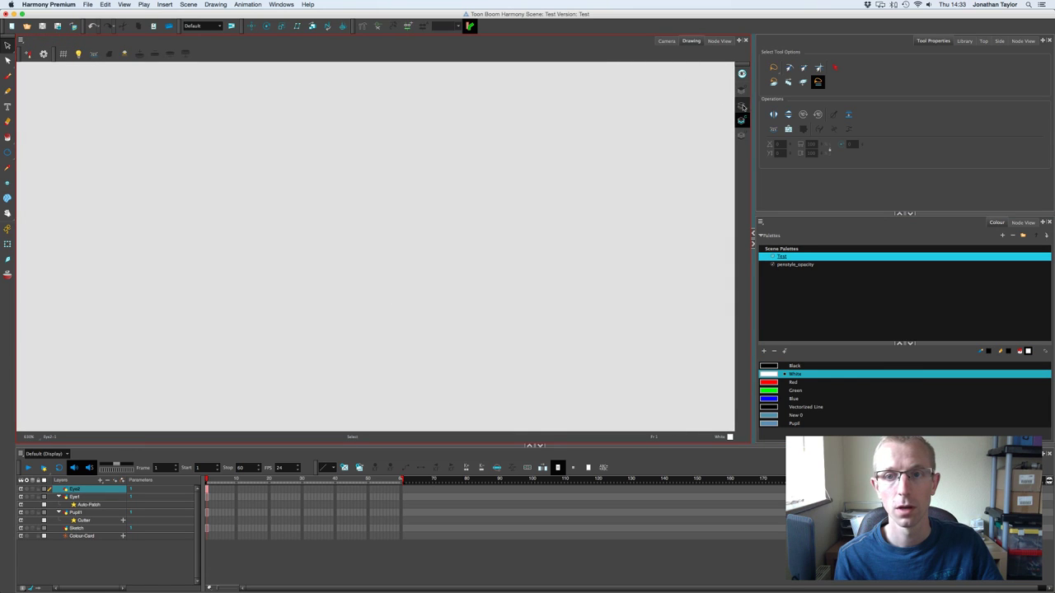
left_click(741, 121)
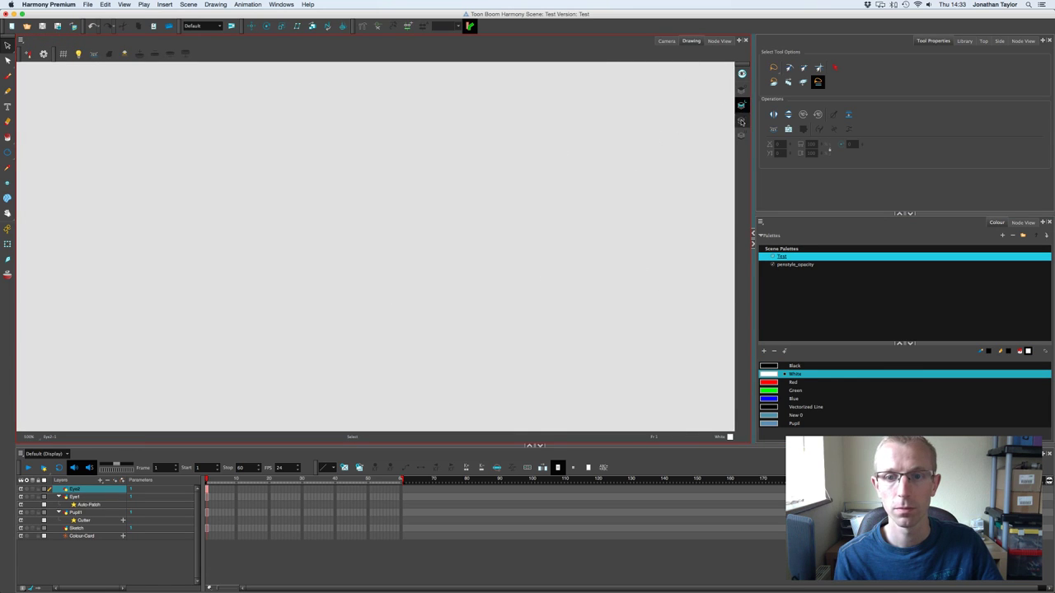
left_click(741, 105)
scroll(614, 163, "right", 2)
left_click(566, 215)
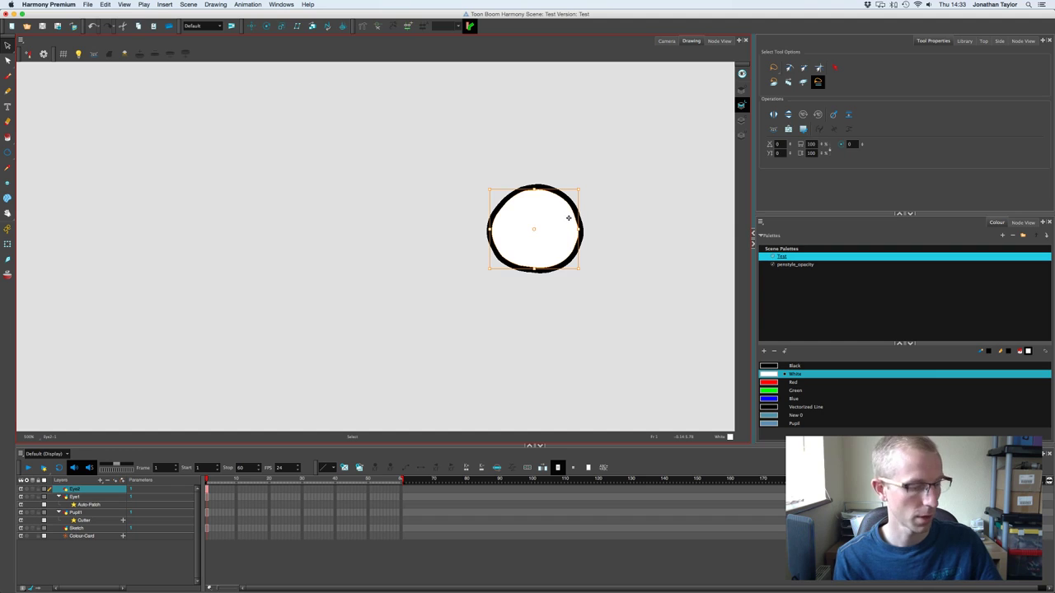
key("super+x")
left_click(741, 120)
key("super+v")
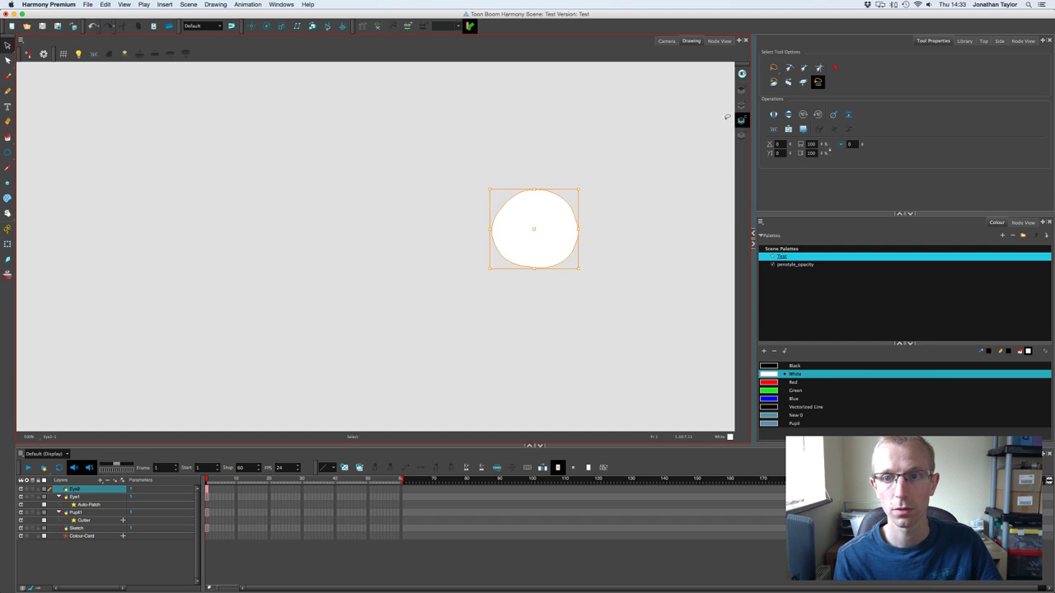
Step: Check Eye2's outline and fill on their separate art layers, and return to the Camera view of the whole face
left_click(741, 105)
left_click(742, 119)
left_click(742, 104)
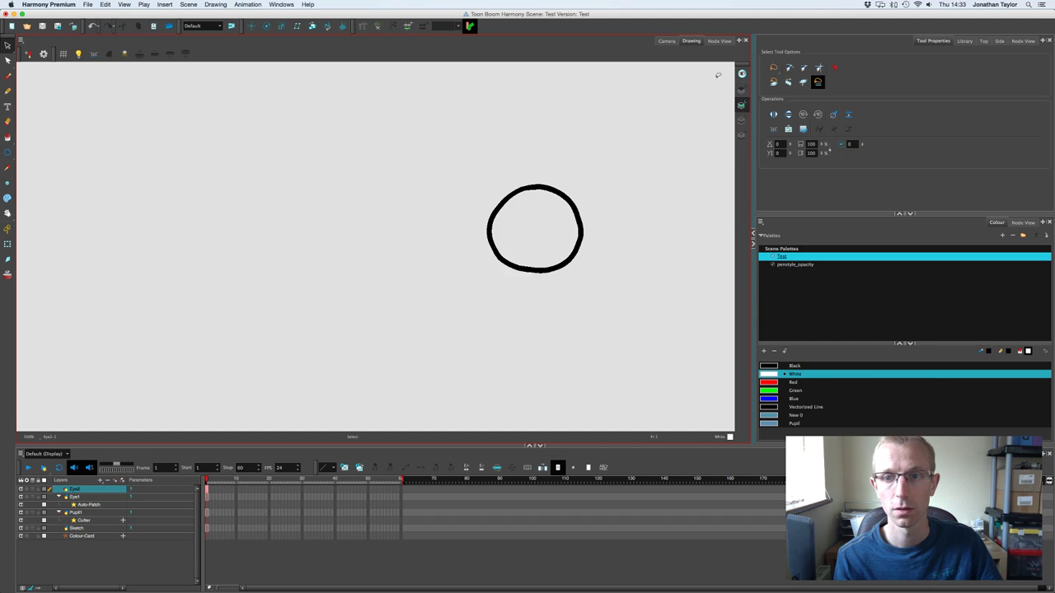
left_click(666, 41)
key("2")
scroll(545, 200, "down", 4)
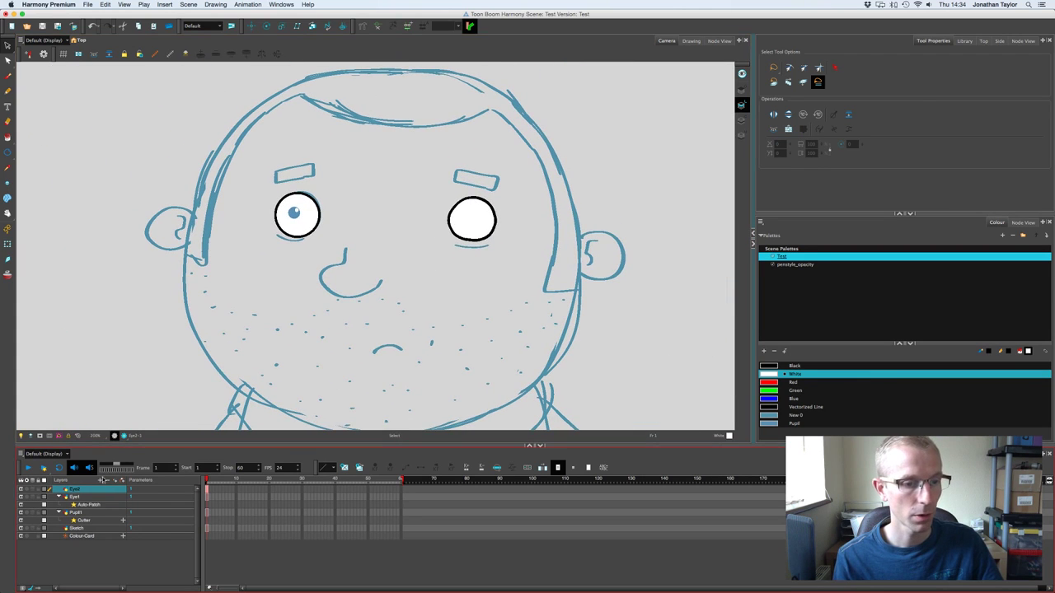
Step: Add a vector drawing layer named Pupil2 above Eye2
left_click(103, 482)
left_click(123, 498)
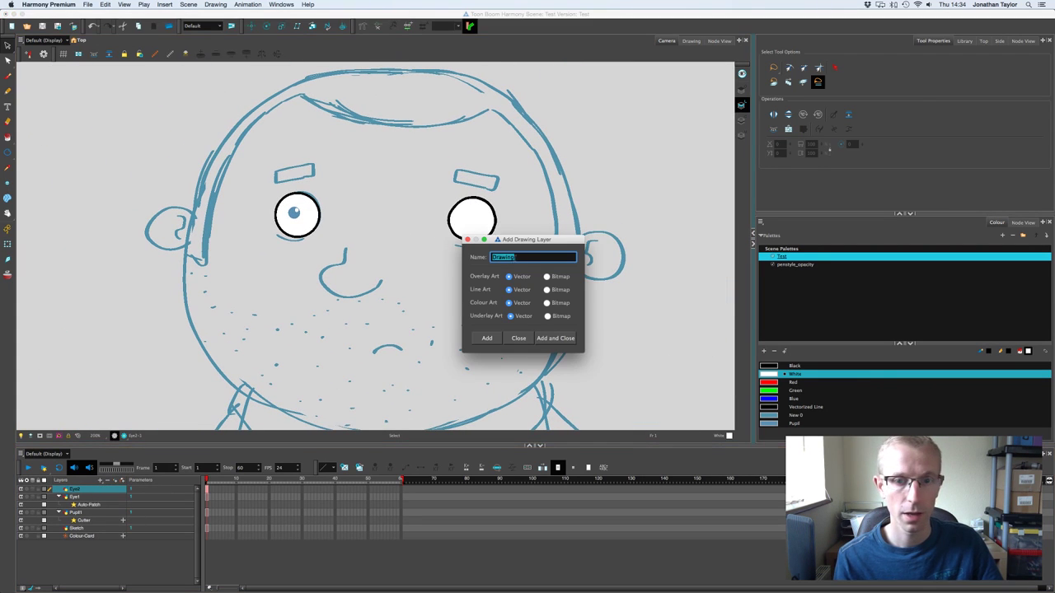
type("Pupil")
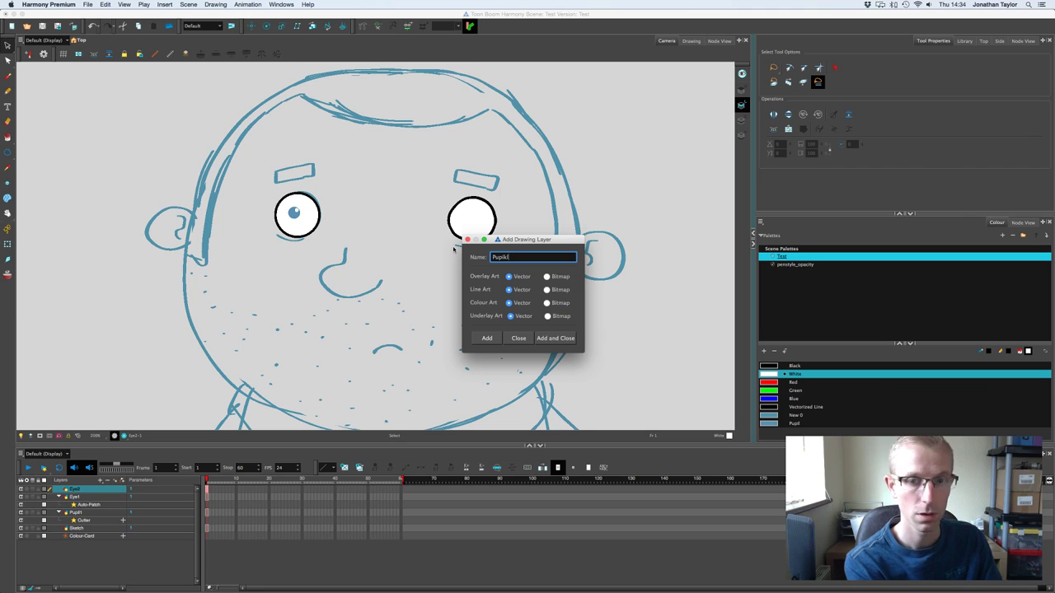
key("BackSpace")
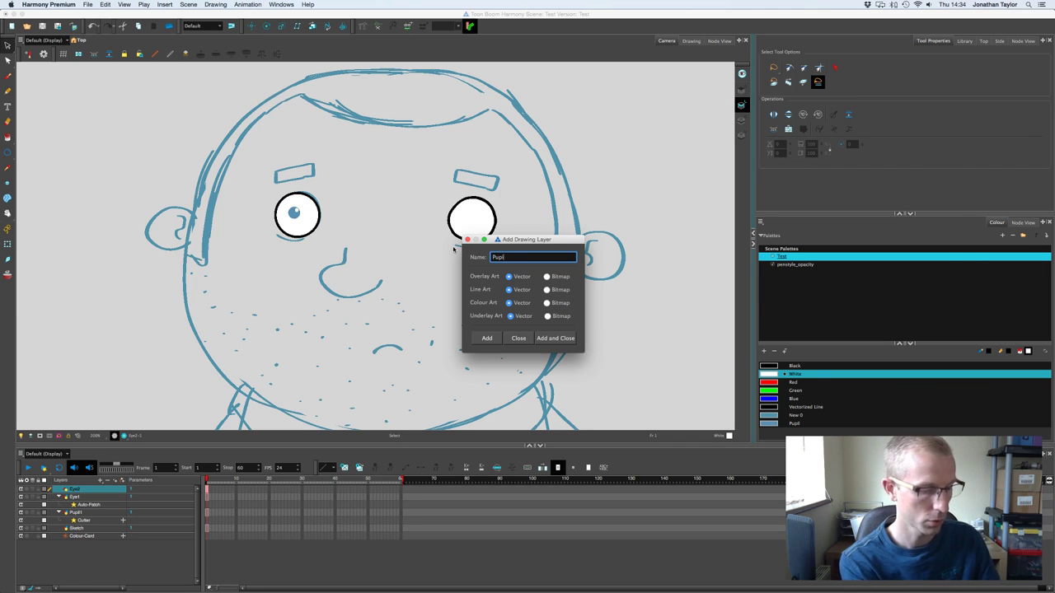
left_click(555, 339)
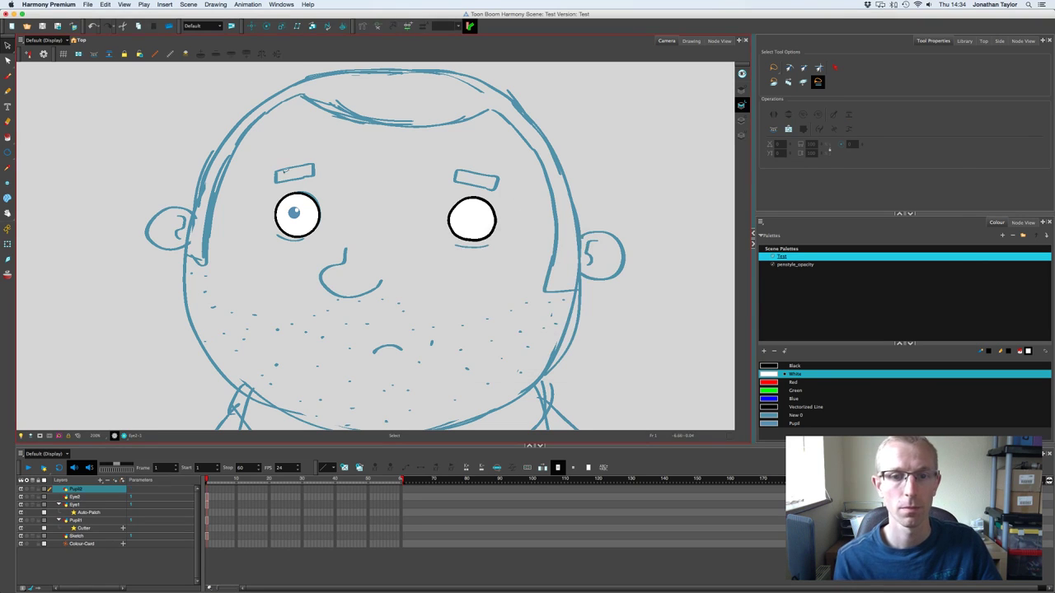
Step: Hide the Eye2 layer and paint the second eye's pupil over the sketch on Pupil2 with the Brush in the Pupil colour
left_click(7, 78)
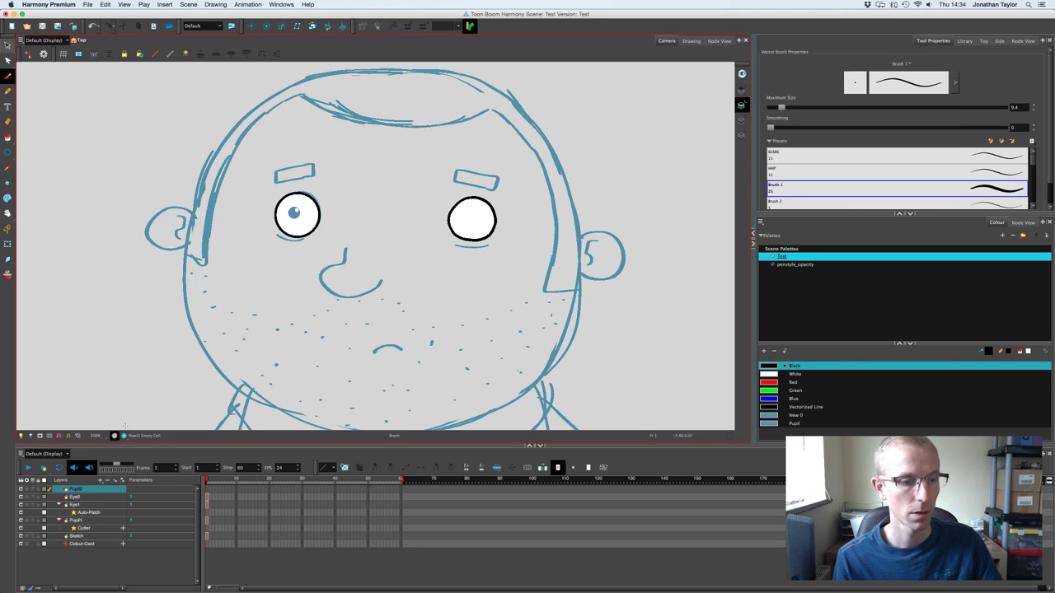
left_click(22, 497)
scroll(404, 253, "up", 5)
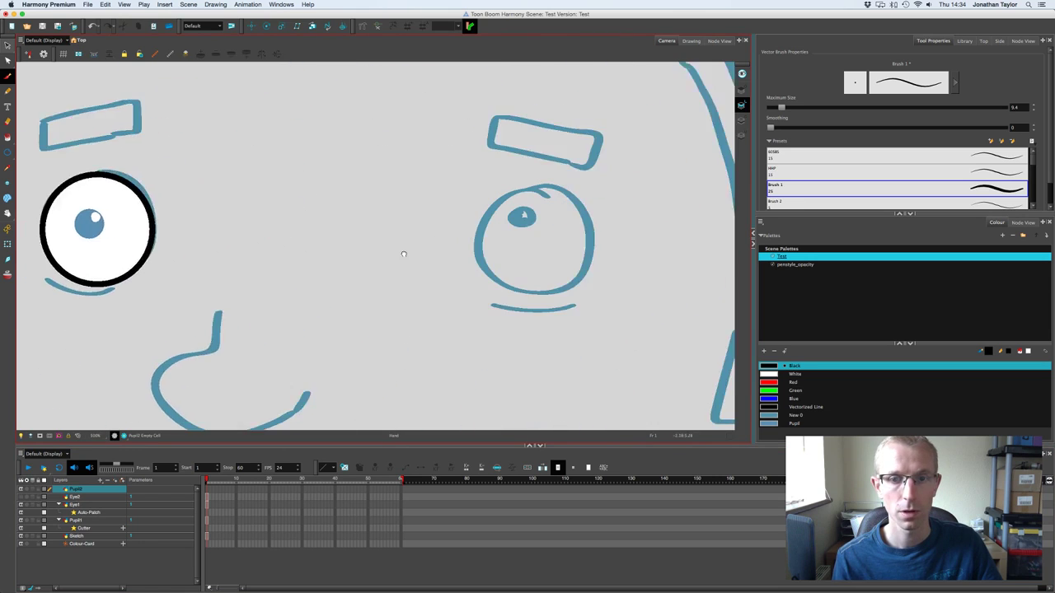
scroll(404, 254, "up", 3)
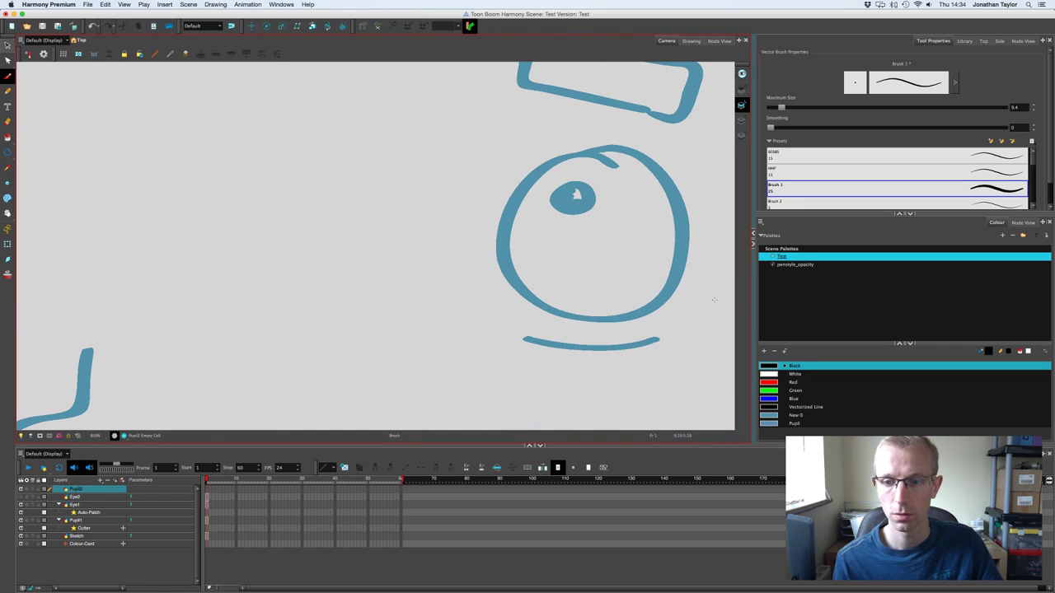
left_click(768, 423)
scroll(607, 212, "up", 3)
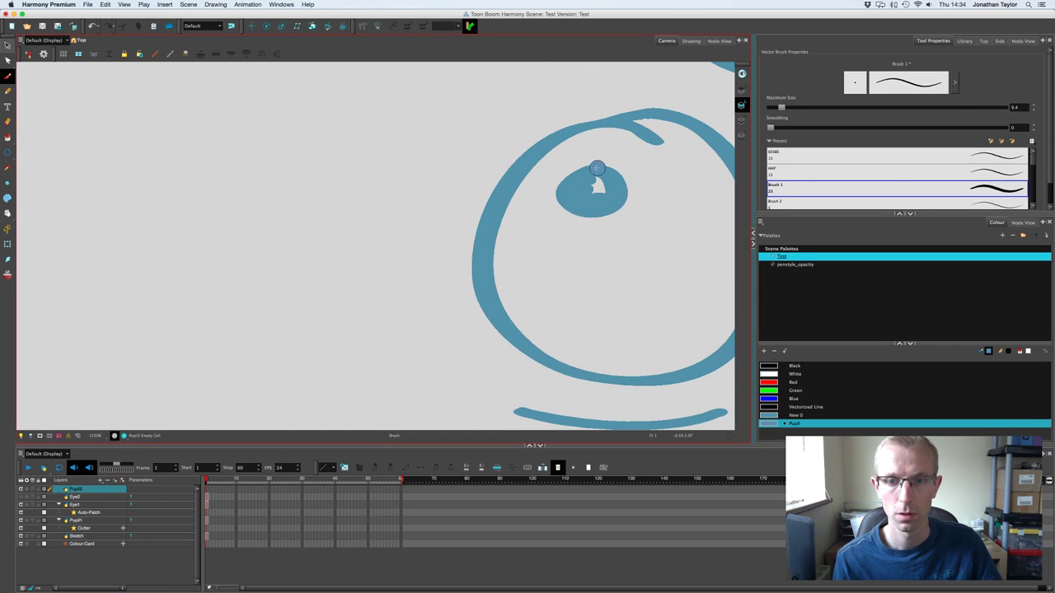
mouse_move(596, 168)
left_mouse_down()
mouse_move(574, 173)
mouse_move(565, 194)
mouse_move(572, 210)
mouse_move(607, 213)
mouse_move(619, 186)
mouse_move(588, 170)
mouse_move(589, 194)
mouse_move(608, 202)
mouse_move(604, 175)
left_mouse_up()
Step: Dab a White highlight on the upper right of the second pupil and check the drawing on its own in the Drawing view
left_click(769, 374)
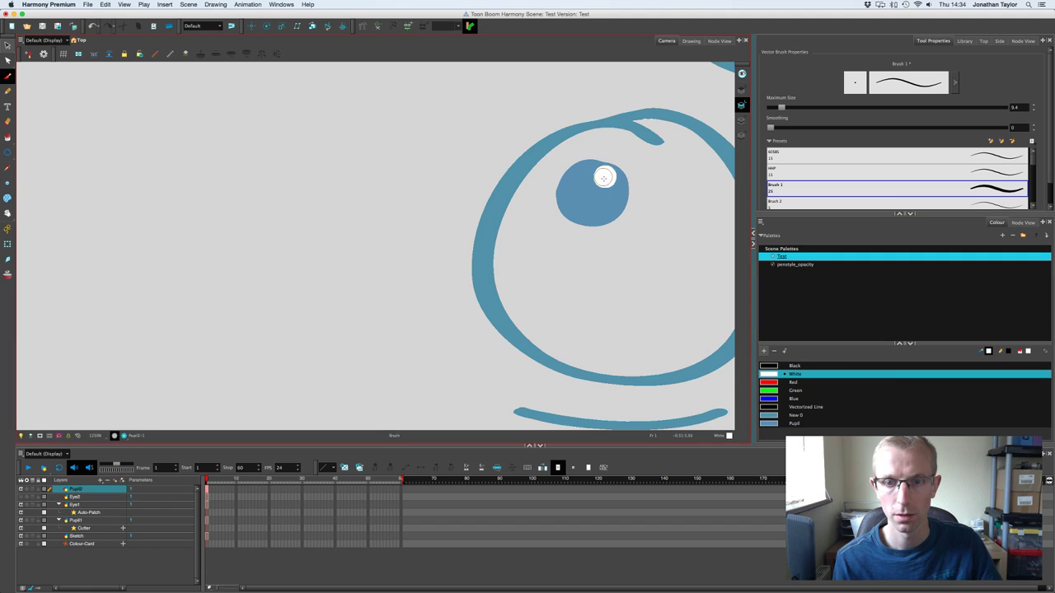
key("2")
key("2")
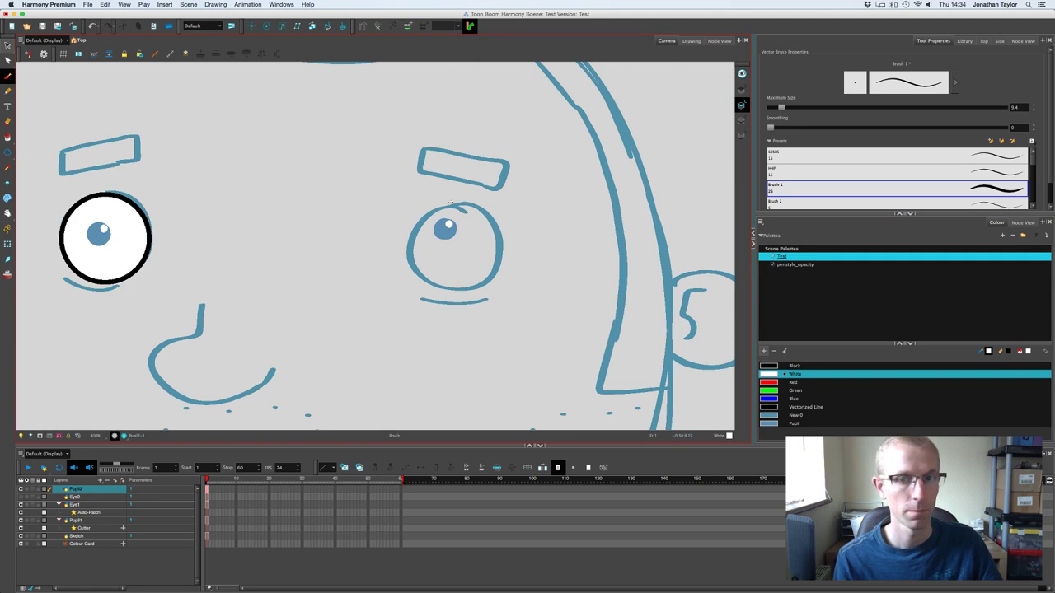
left_click(690, 41)
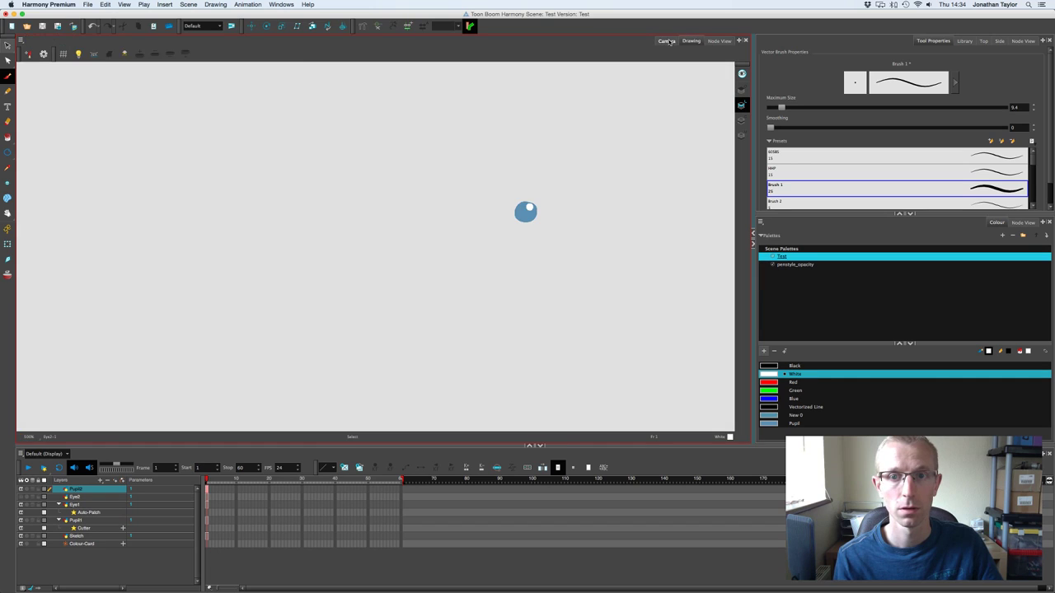
left_click(666, 41)
left_click_drag(248, 313, 315, 293)
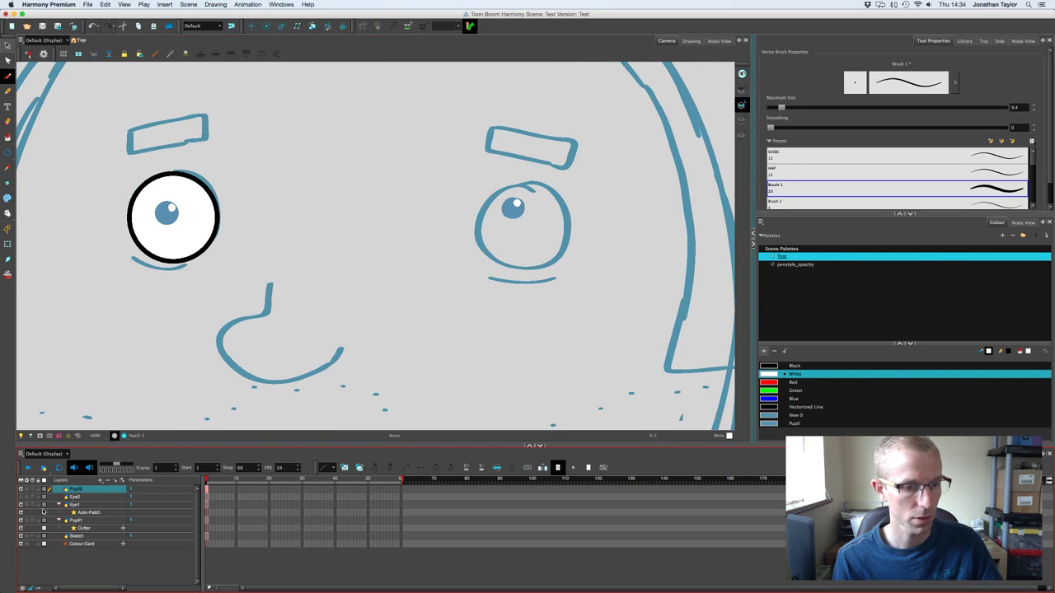
Step: Hide the Sketch layer and show the Eye2 layer again
left_click(22, 536)
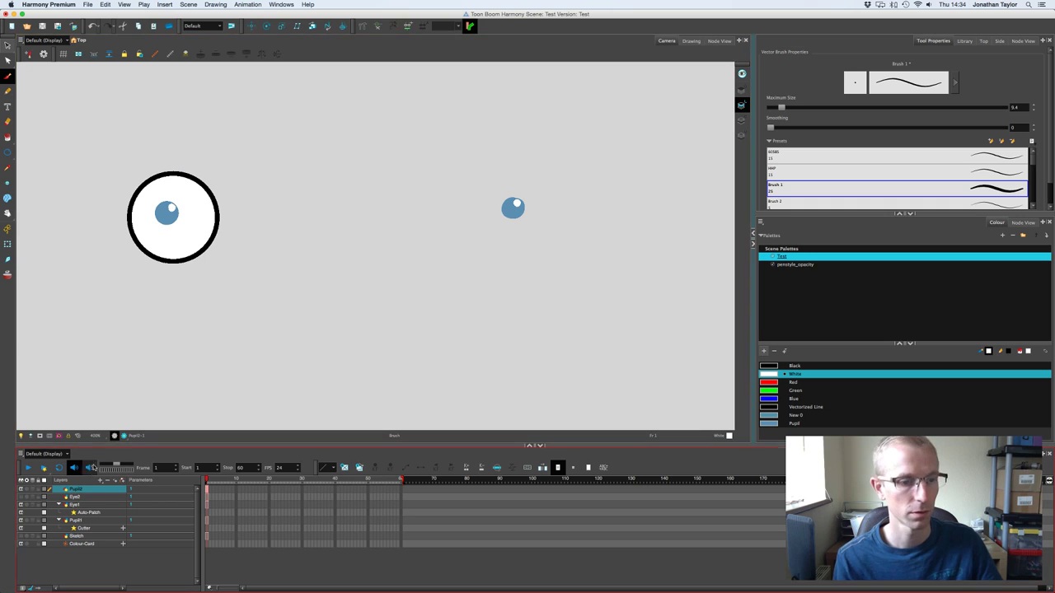
left_click(20, 497)
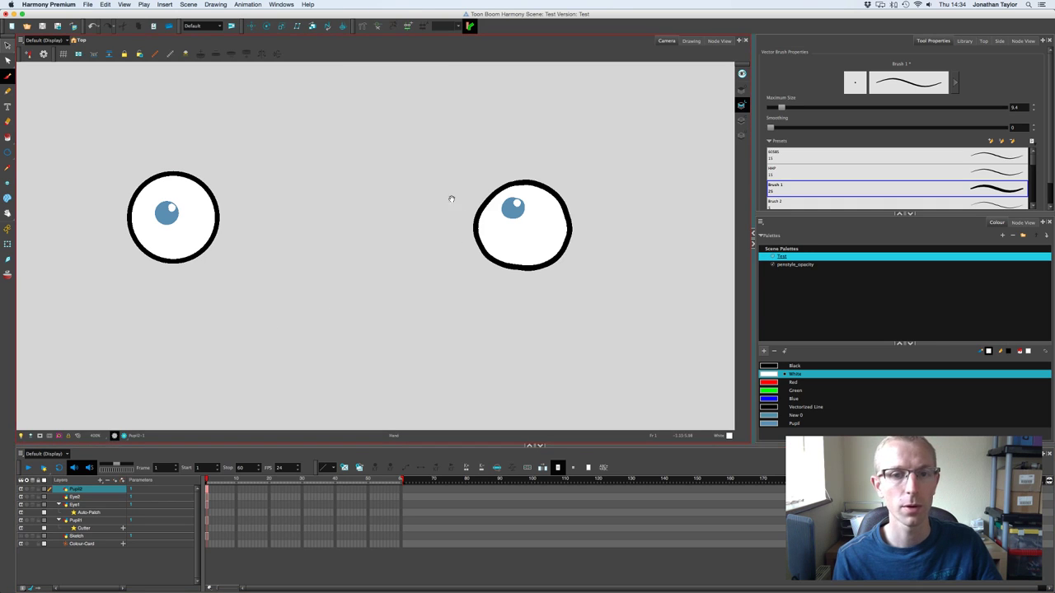
left_click_drag(452, 198, 499, 197)
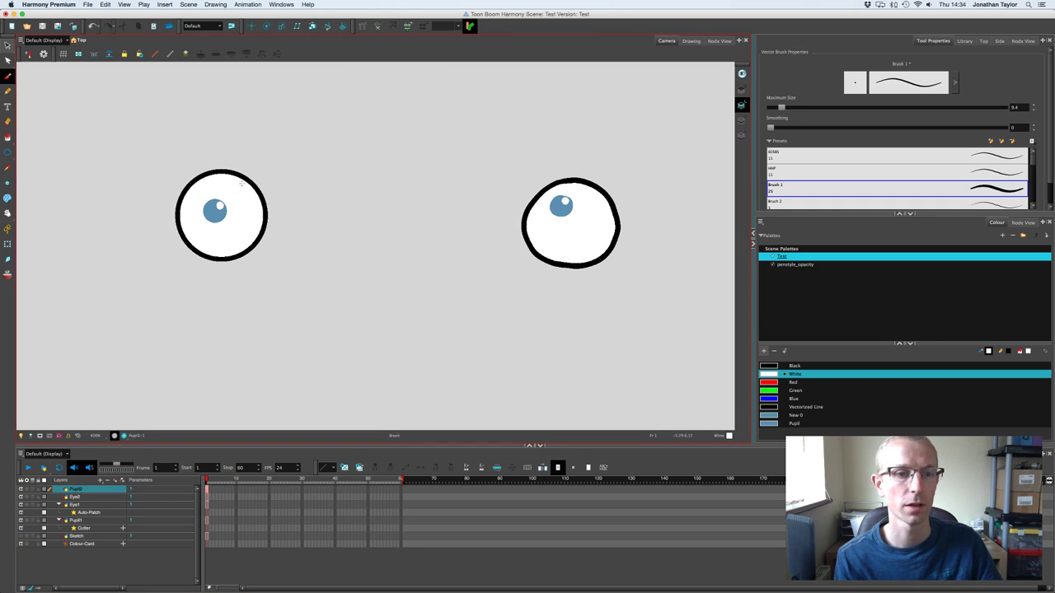
Step: In the Node View, move the first eye's node group off to the left and place Eye2 and Pupil2 side by side above the Composite
left_click(718, 41)
left_click_drag(486, 237, 517, 206)
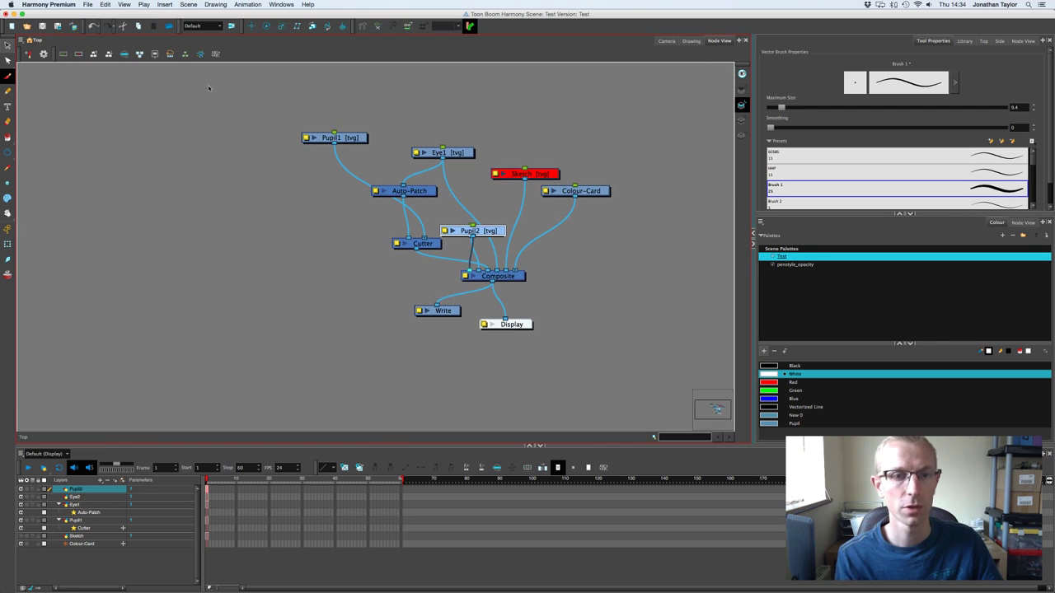
left_click(7, 46)
left_click_drag(296, 110, 212, 239)
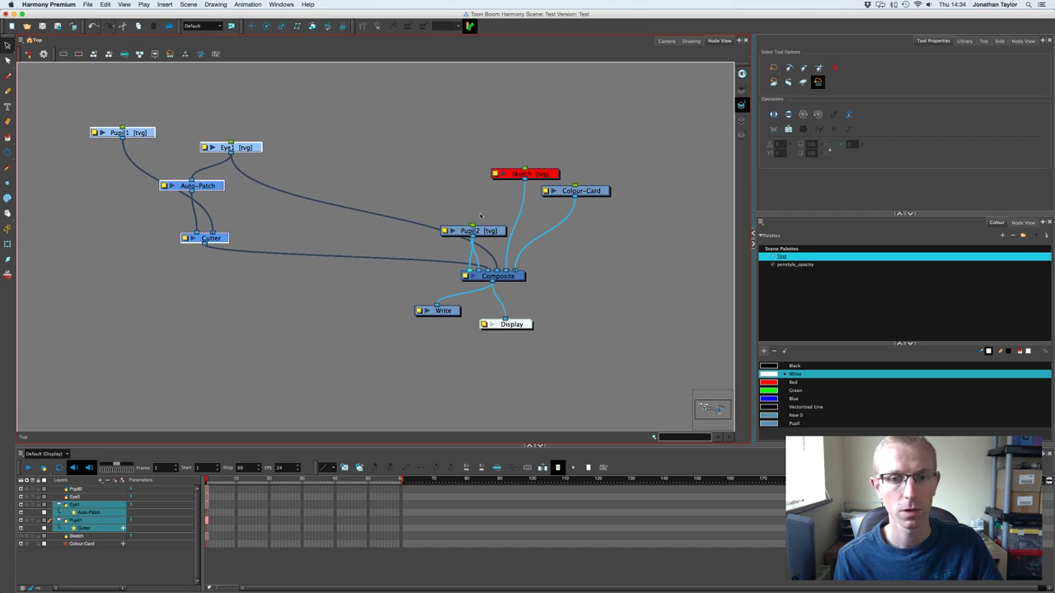
left_click_drag(480, 230, 462, 131)
left_click(472, 230)
left_click_drag(471, 230, 381, 129)
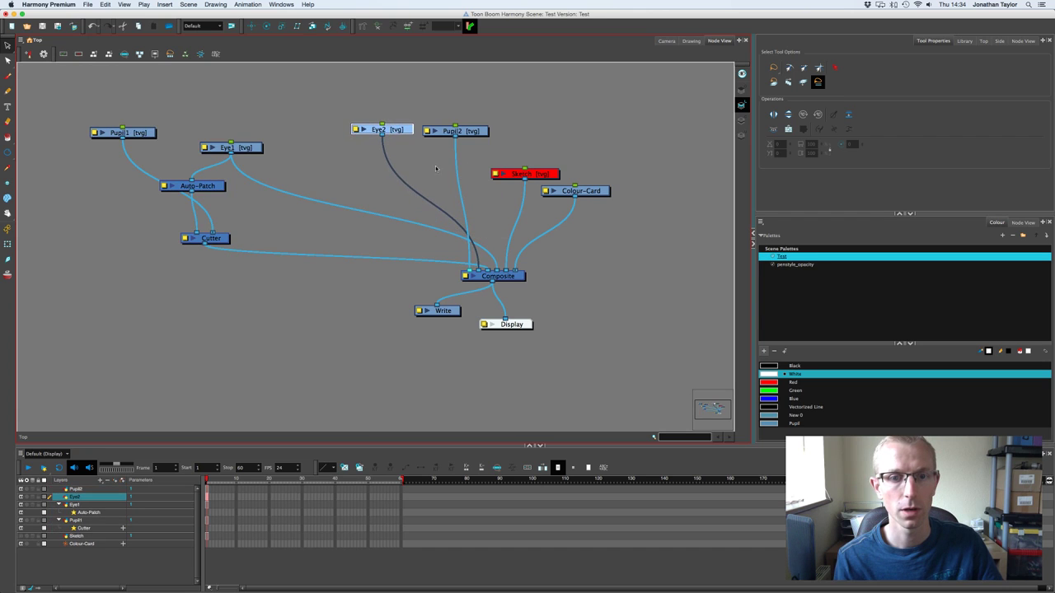
left_click(437, 170)
Step: Search the node library for "cut" and add a Cutter node below Eye2 and Pupil2
left_click(1014, 453)
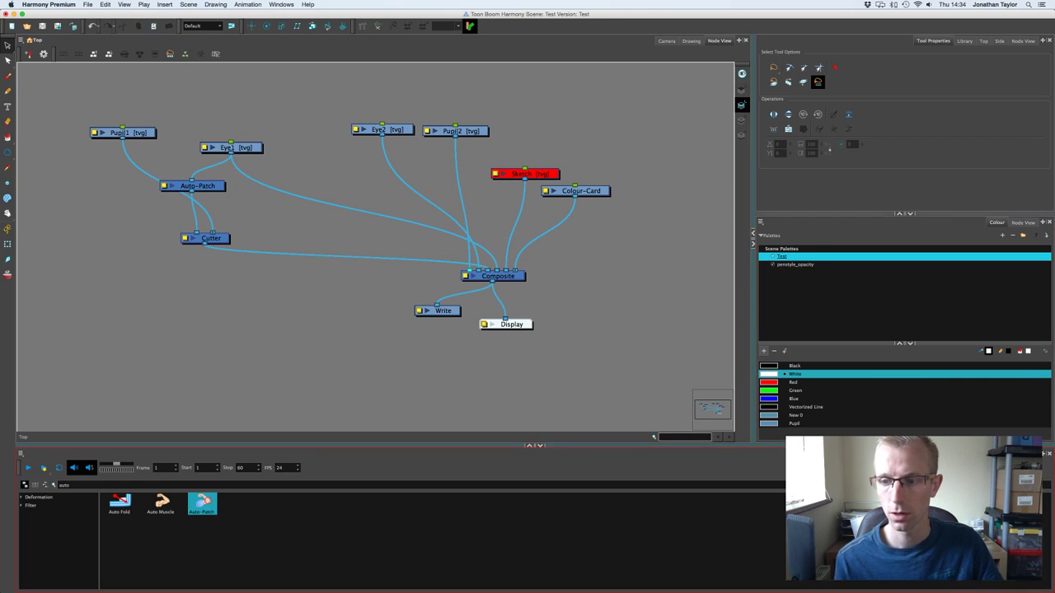
double_click(64, 484)
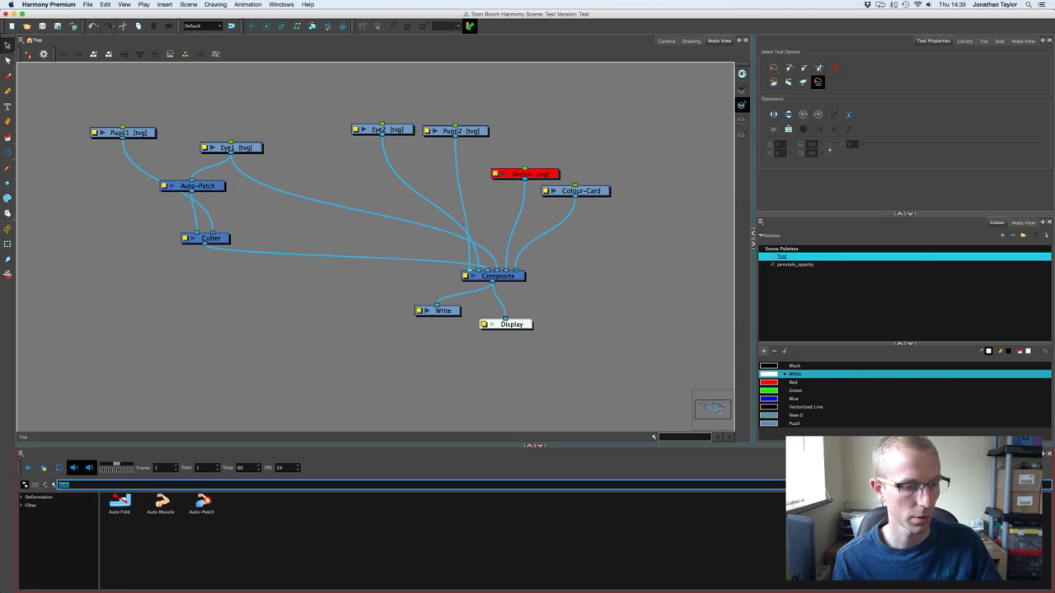
type("cut")
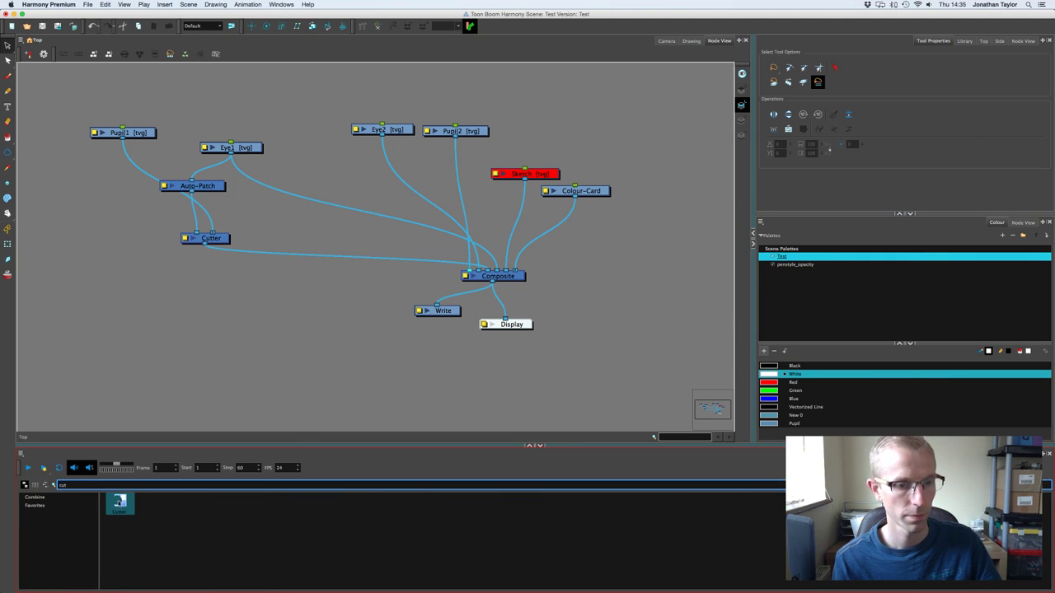
left_click_drag(441, 178, 442, 179)
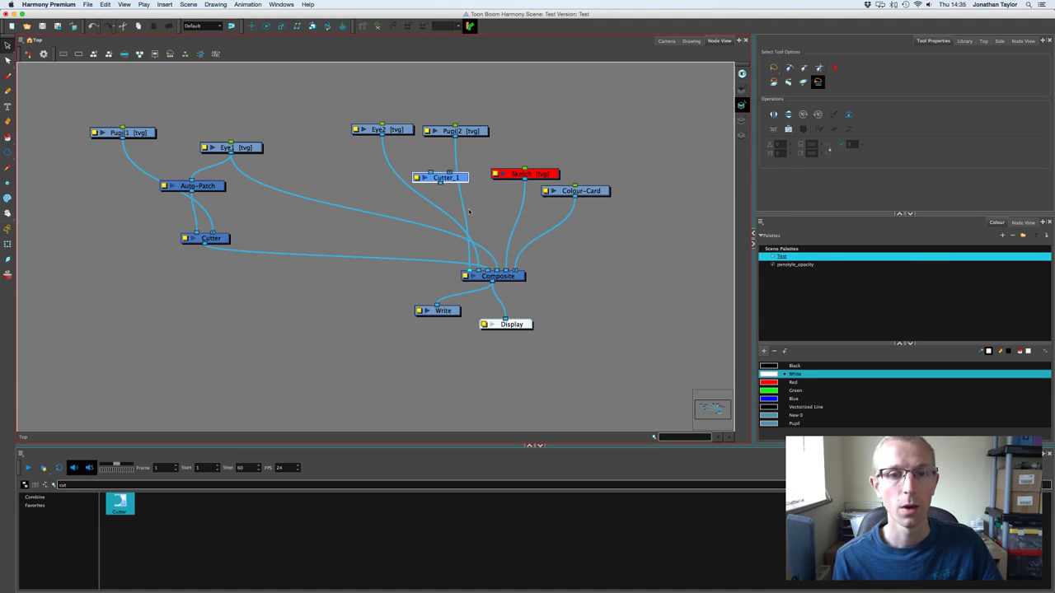
Step: Disconnect Pupil2 from the Composite and connect it to the new Cutter's right input, with Eye2 feeding its left matte input
left_click_drag(464, 215, 476, 155)
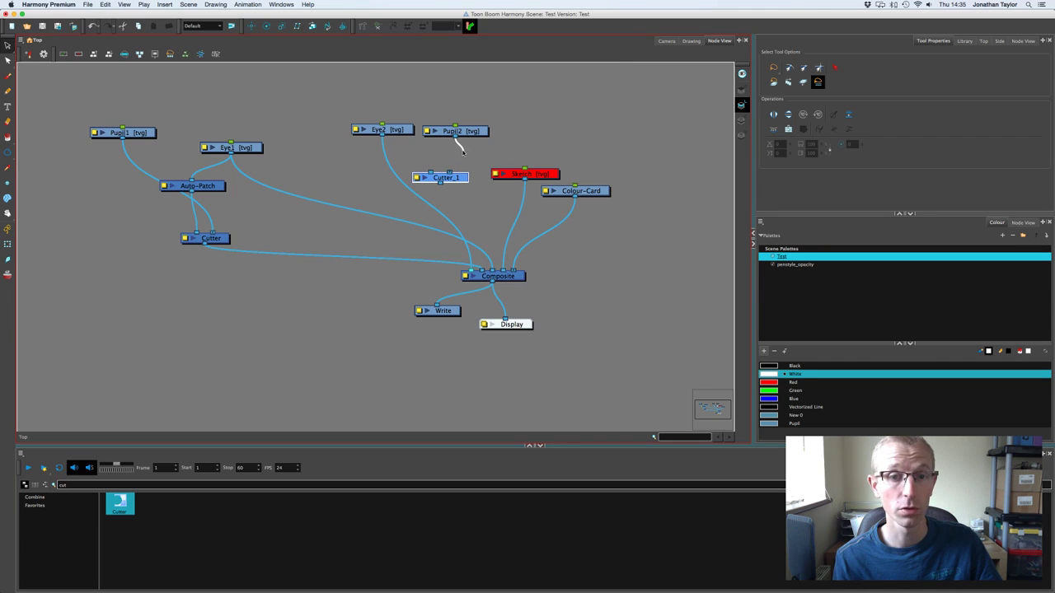
left_click_drag(450, 167, 449, 169)
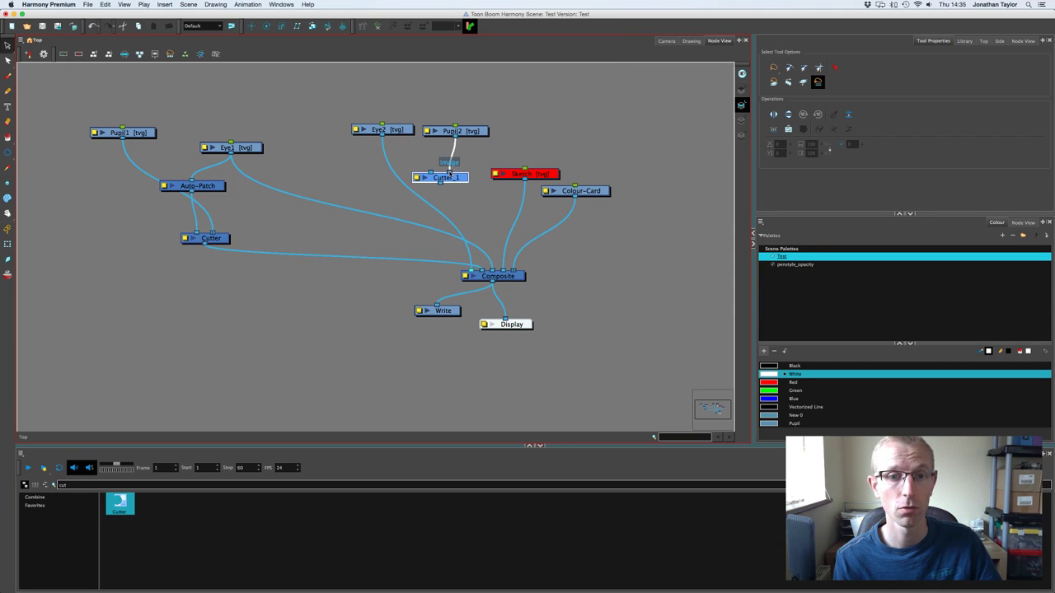
left_click(382, 137)
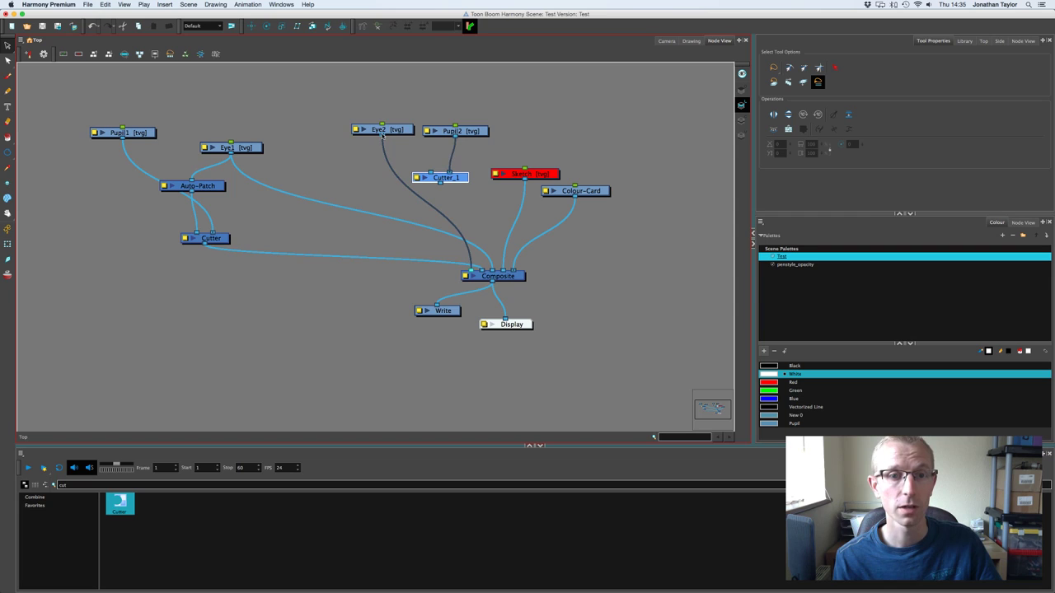
left_click_drag(404, 139, 474, 182)
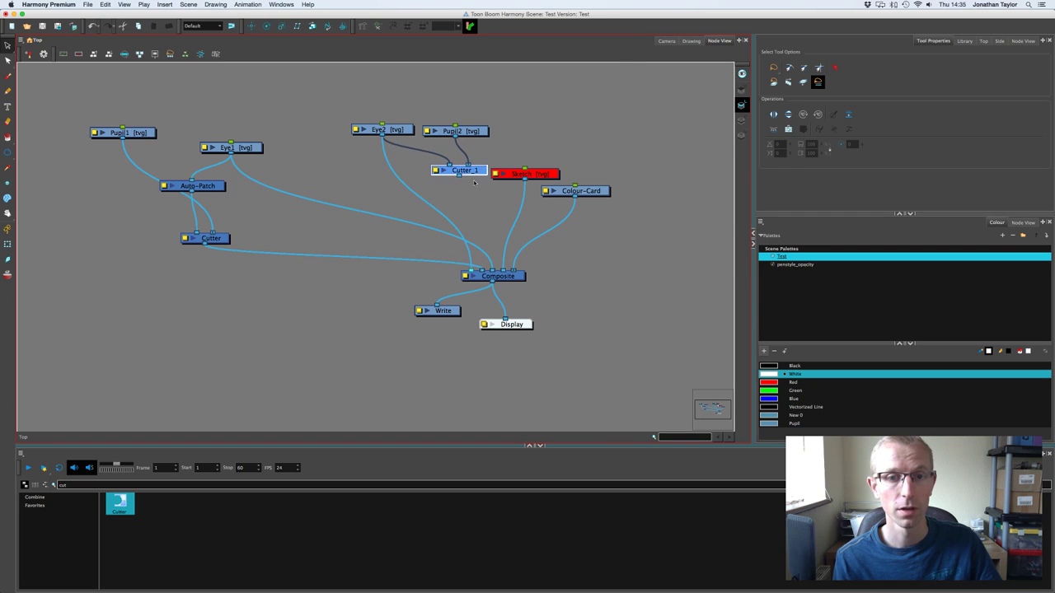
Step: Connect the new Cutter's output to the leftmost Composite input and nudge the Composite and Cutter nodes to tidy the layout
left_click_drag(462, 230, 465, 271)
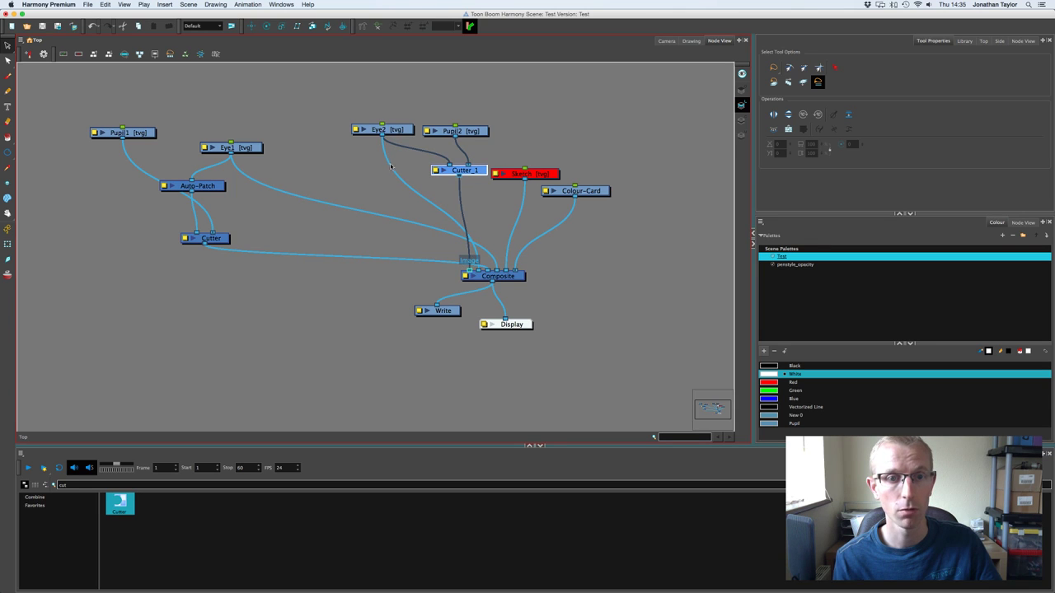
left_click(504, 279)
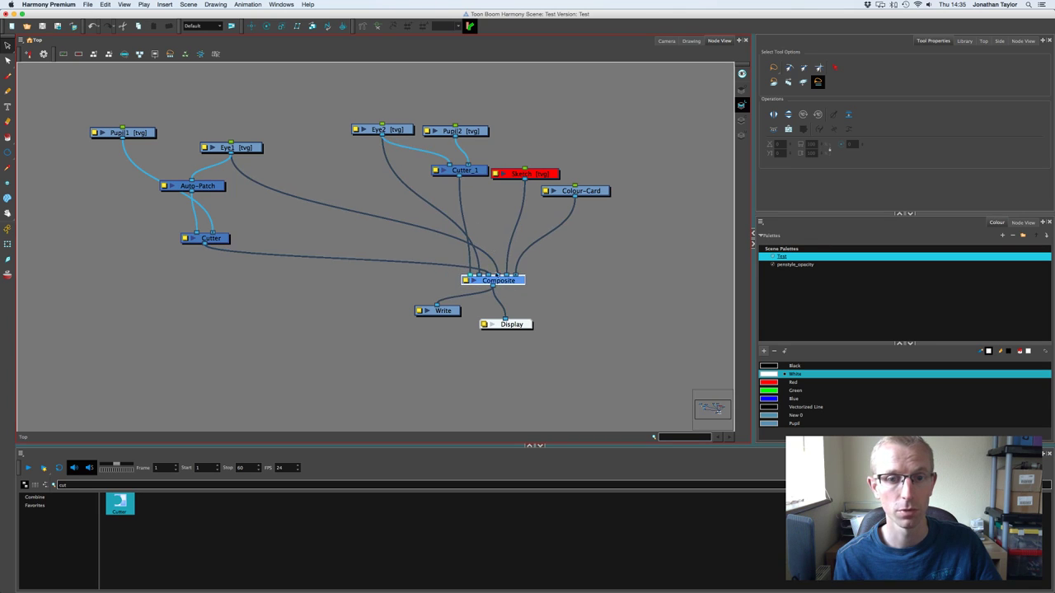
left_click(483, 211)
left_click_drag(471, 177, 467, 177)
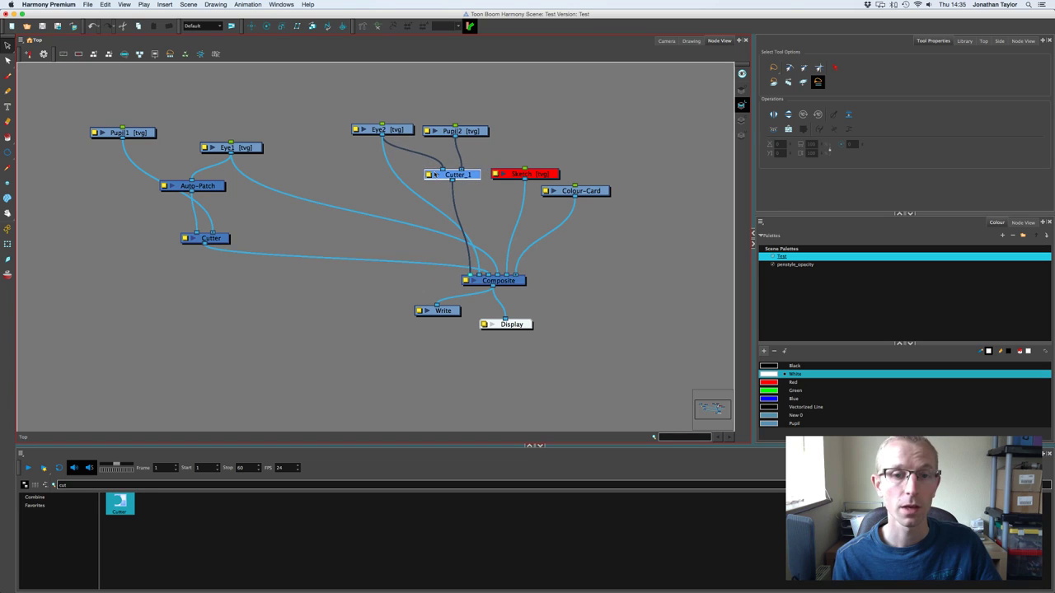
Step: Turn on the Inverted option for the second eye's Cutter and check the pupil in the Camera view
left_click(665, 40)
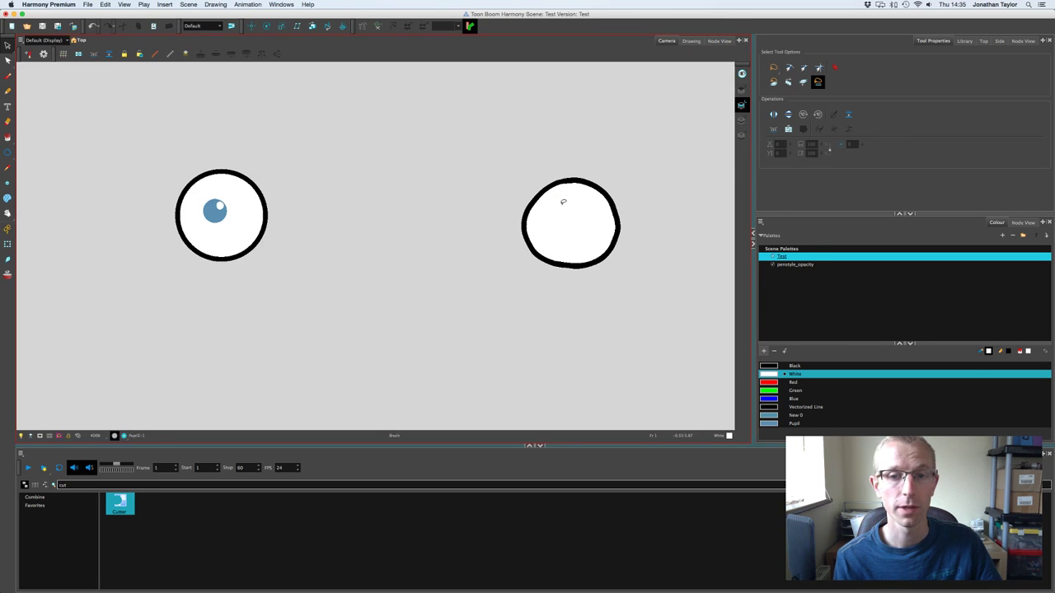
left_click(718, 41)
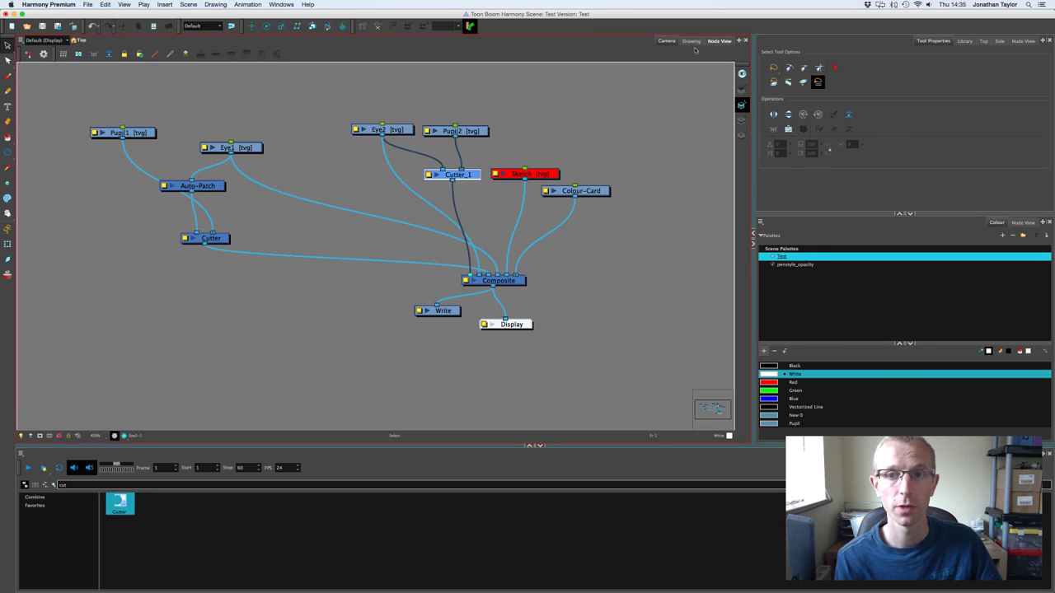
double_click(429, 176)
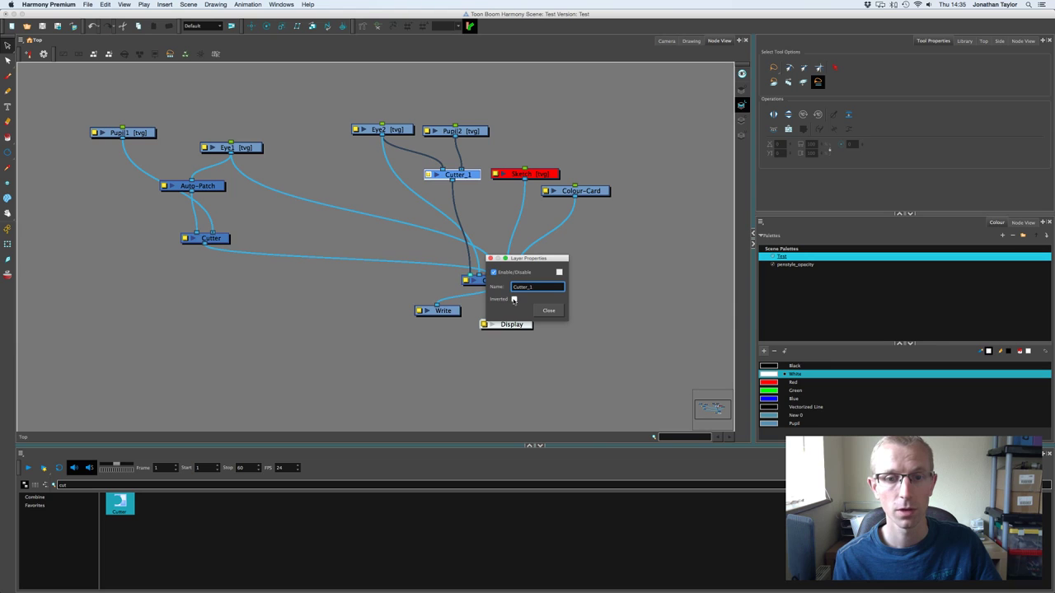
left_click(544, 311)
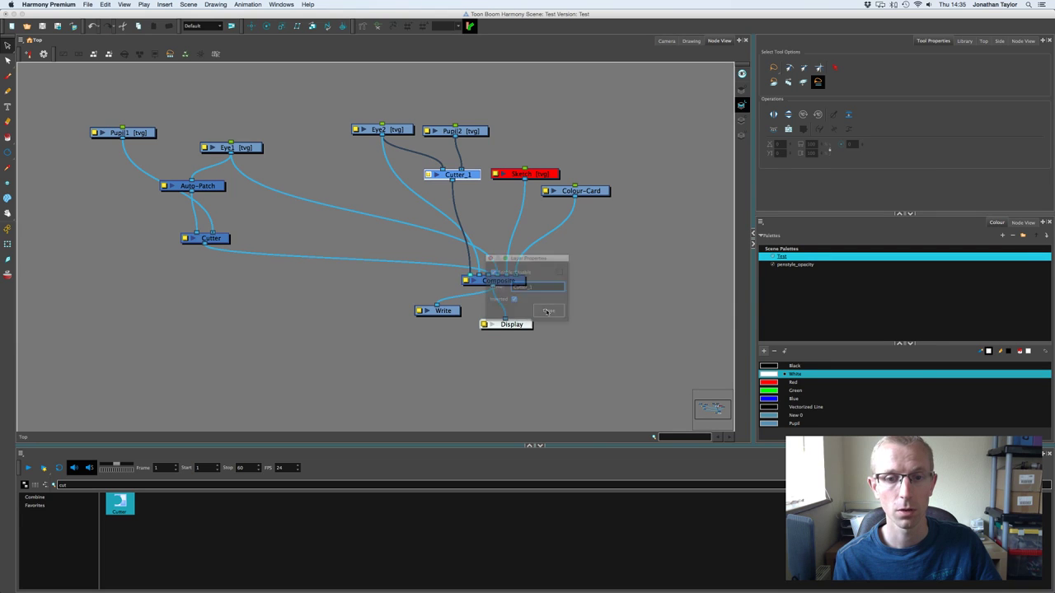
left_click(664, 41)
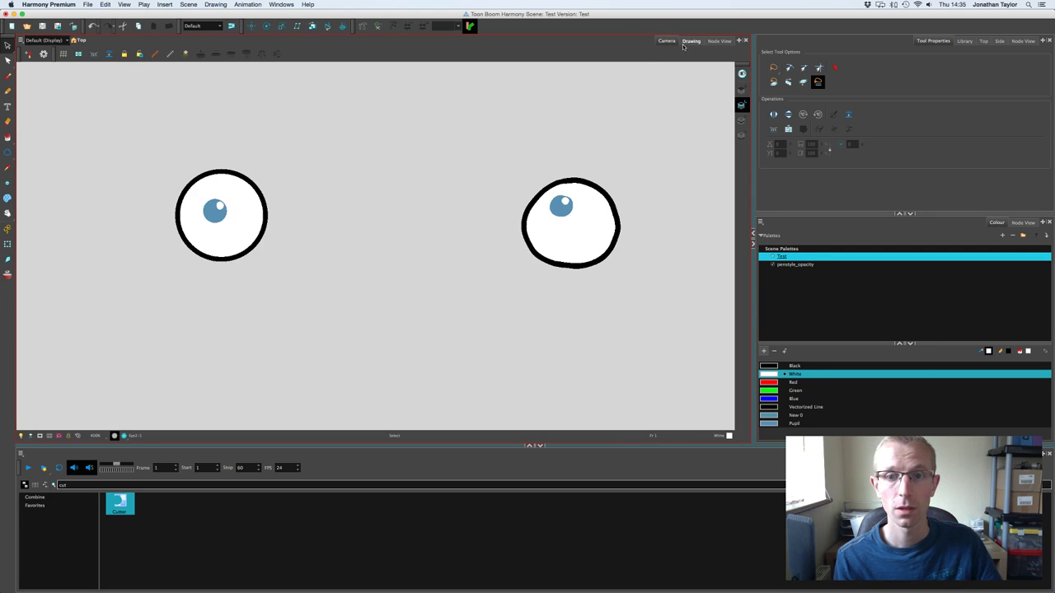
Step: Try moving the second eye's pupil towards the eye's centre with the Transform tool, and undo the last two changes
left_click(7, 244)
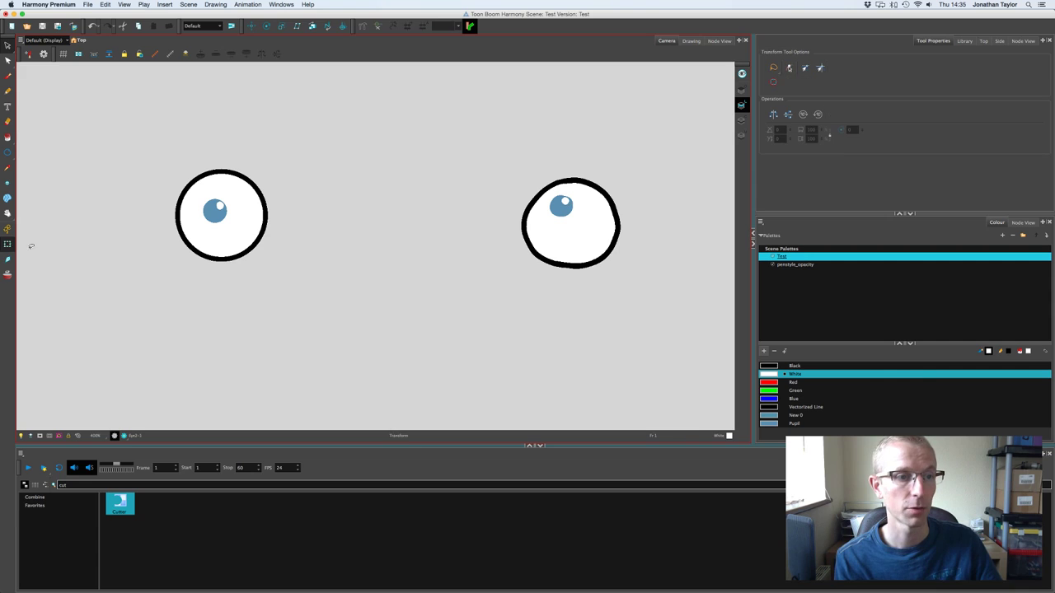
left_click(562, 207)
mouse_move(563, 212)
left_mouse_down()
mouse_move(539, 209)
mouse_move(570, 180)
mouse_move(542, 192)
mouse_move(532, 217)
mouse_move(544, 249)
mouse_move(570, 262)
mouse_move(575, 226)
left_mouse_up()
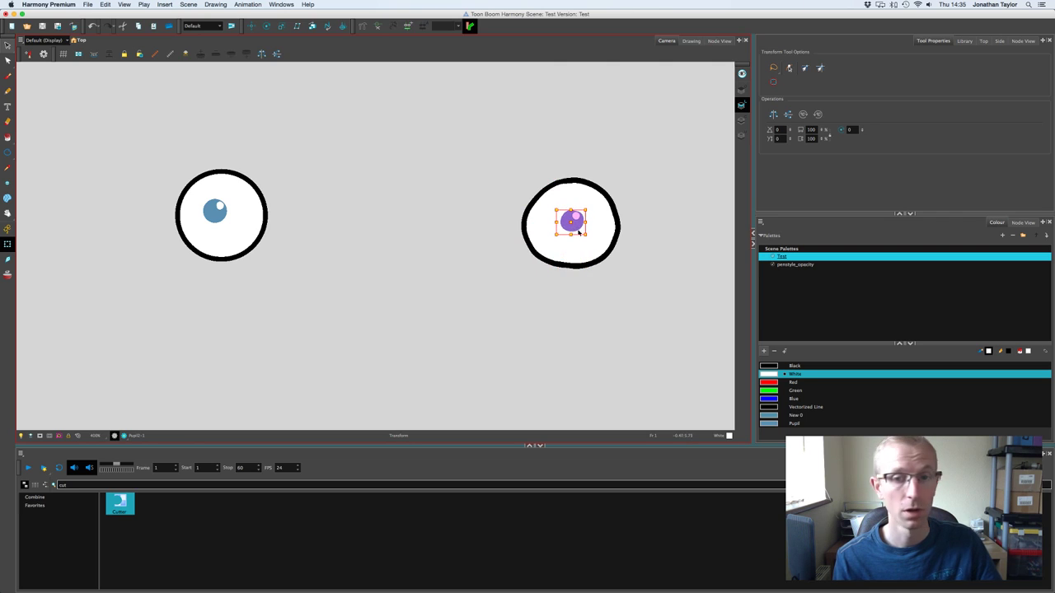
key("super+z")
key("super+z")
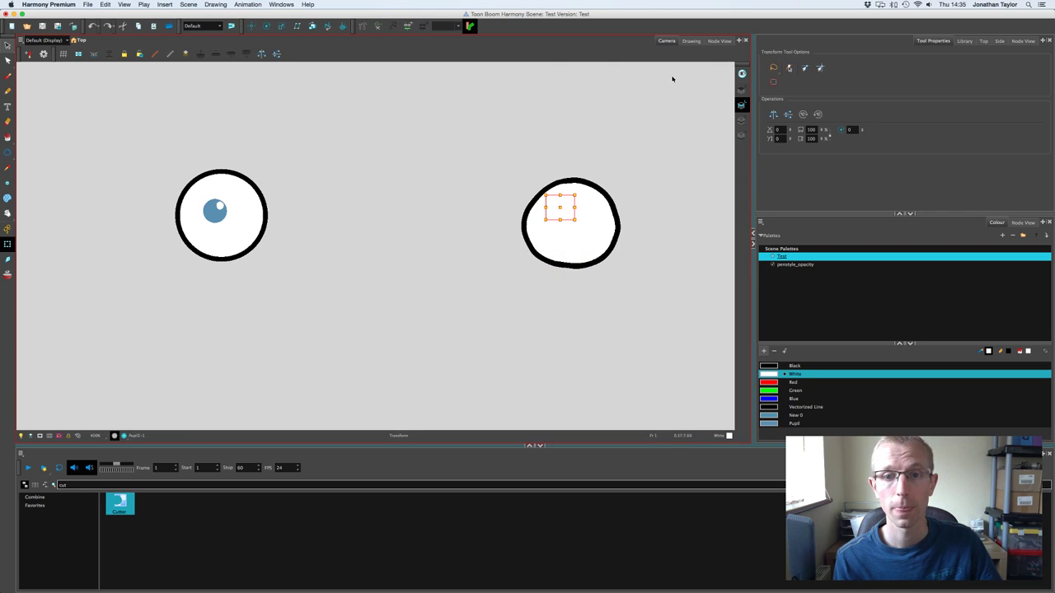
Step: Enable Inverted again in the layer properties of the Cutter below Eye2 and Pupil2
left_click(719, 40)
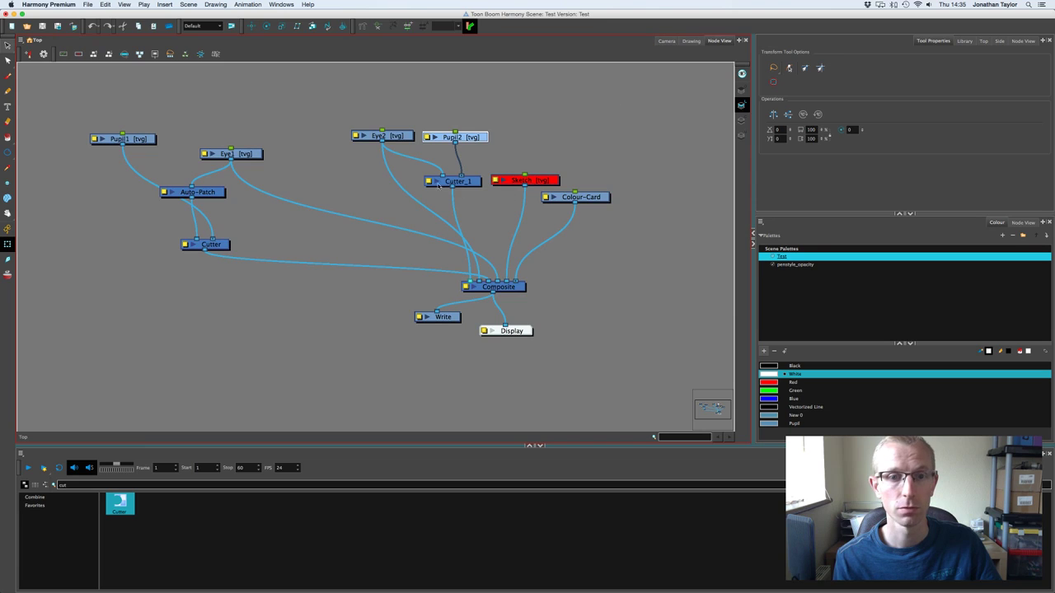
double_click(437, 186)
left_click(548, 311)
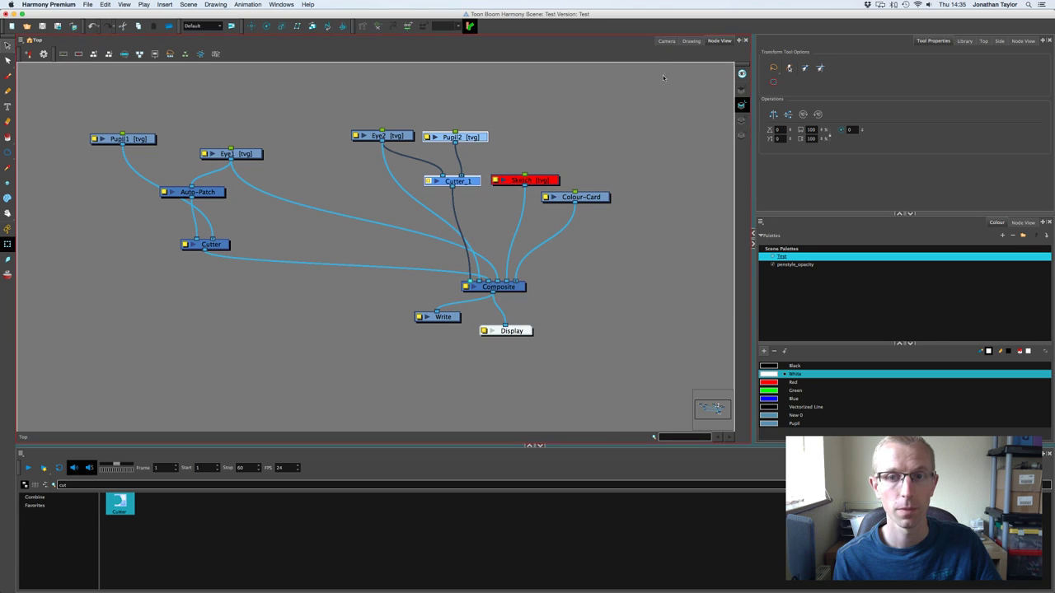
Step: Space out the nodes by moving the second Cutter lower, Pupil2 higher and the first eye's Auto-Patch slightly up
left_click_drag(472, 182, 474, 196)
left_click(496, 167)
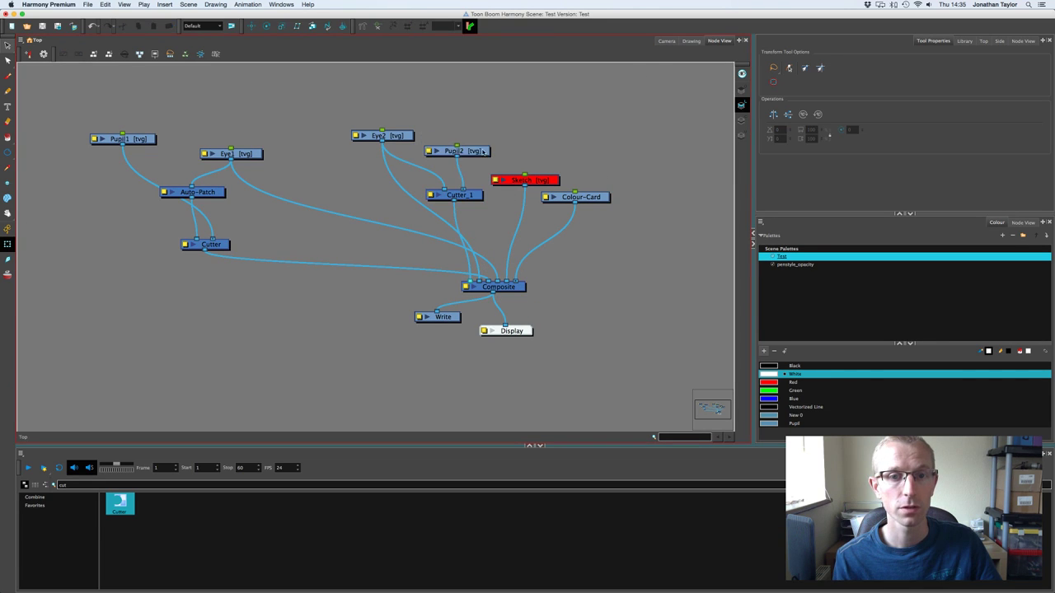
left_click_drag(482, 151, 485, 132)
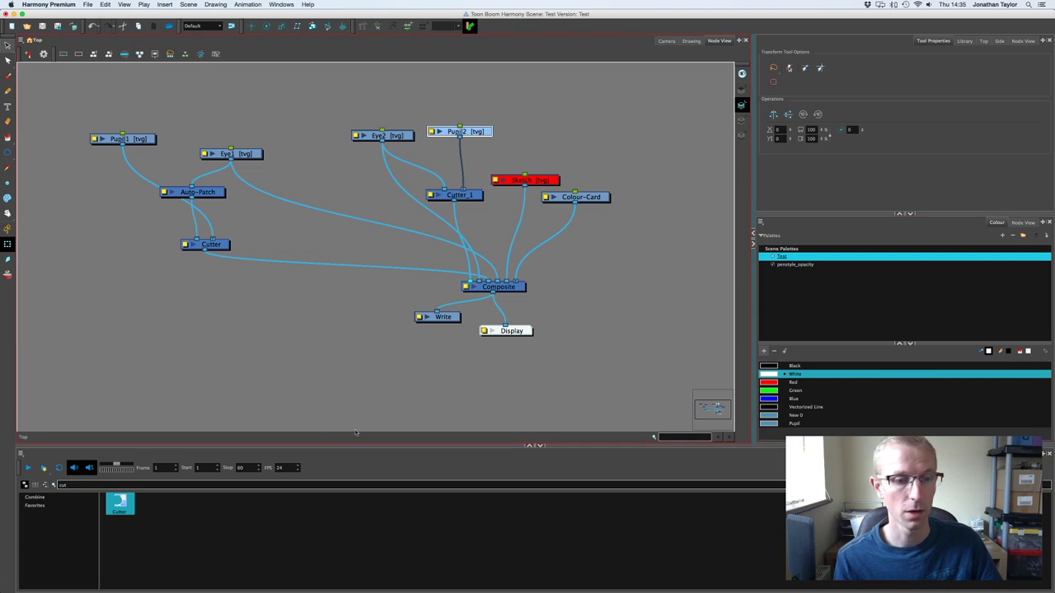
left_click_drag(211, 193, 212, 190)
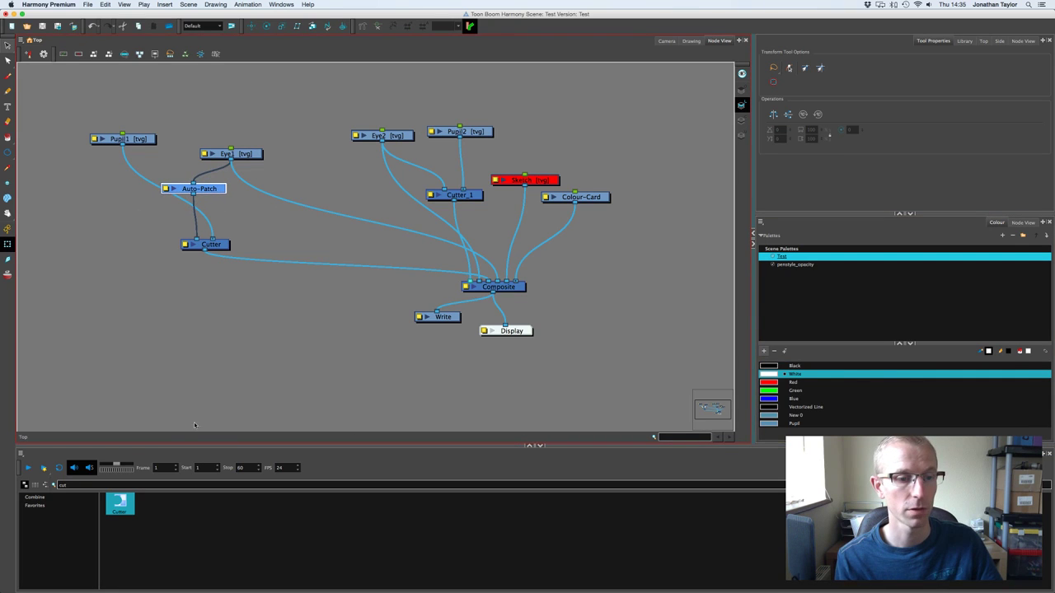
Step: Search the node library for "line", add a Line-Art node below Eye2, and wire it from Eye2 into the leftmost Composite input
double_click(102, 485)
type("line")
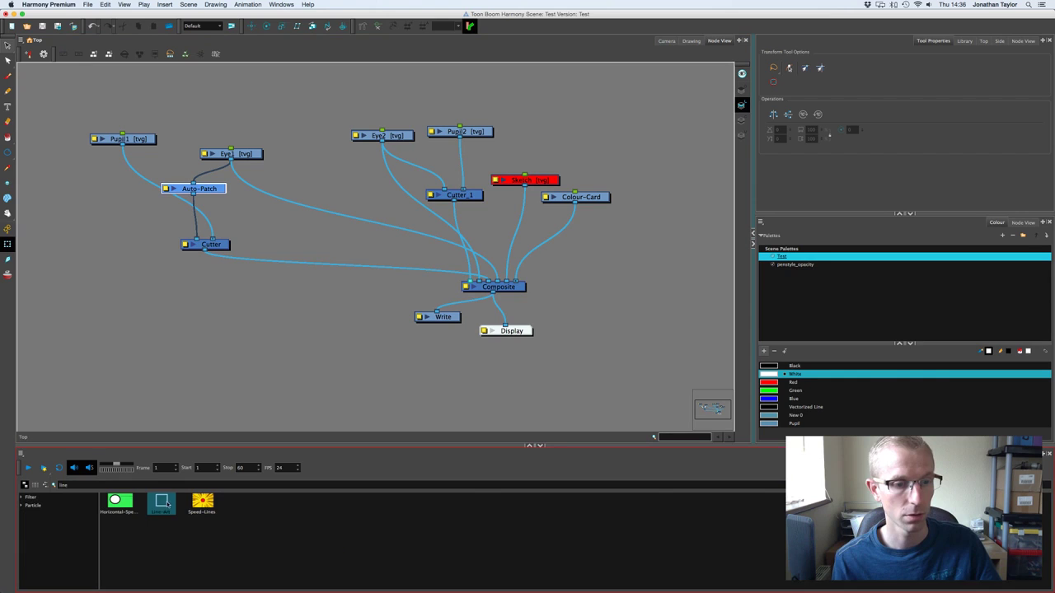
left_click_drag(167, 504, 380, 201)
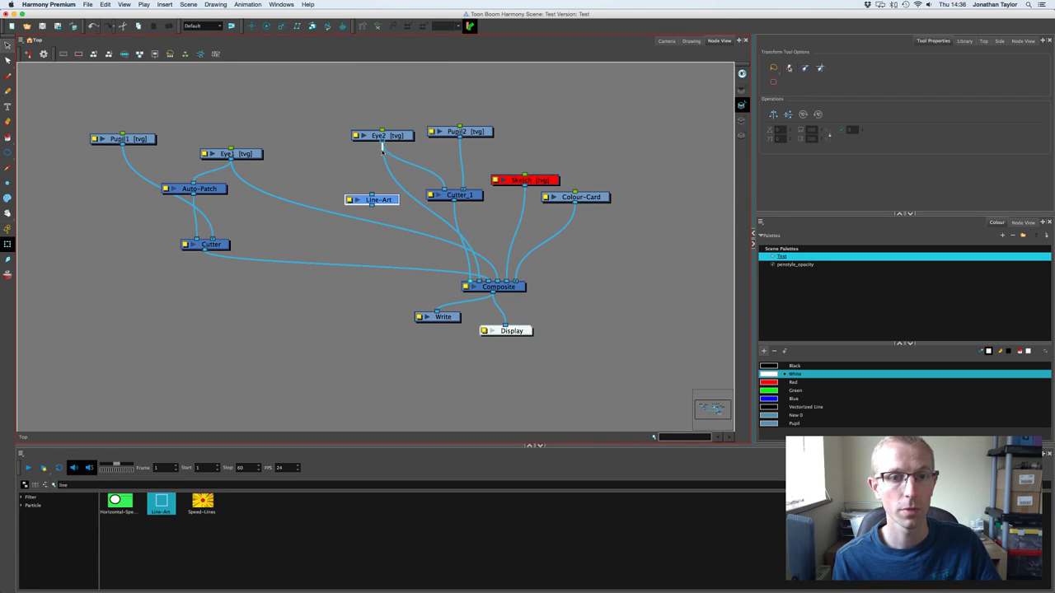
left_click_drag(381, 150, 467, 282)
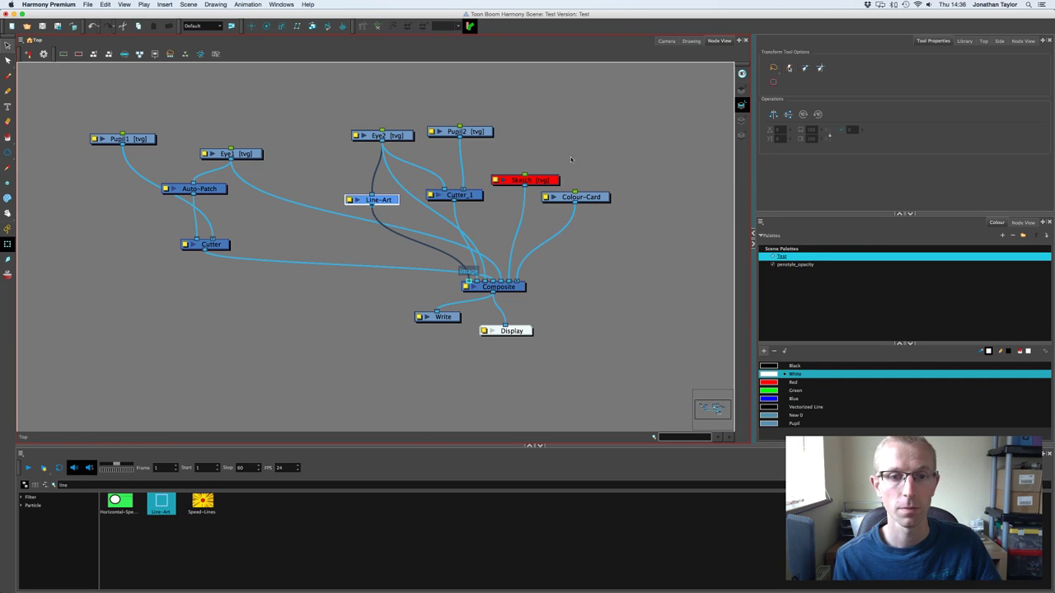
Step: Test the second eye's masking by moving its pupil around in the Camera view
left_click(665, 41)
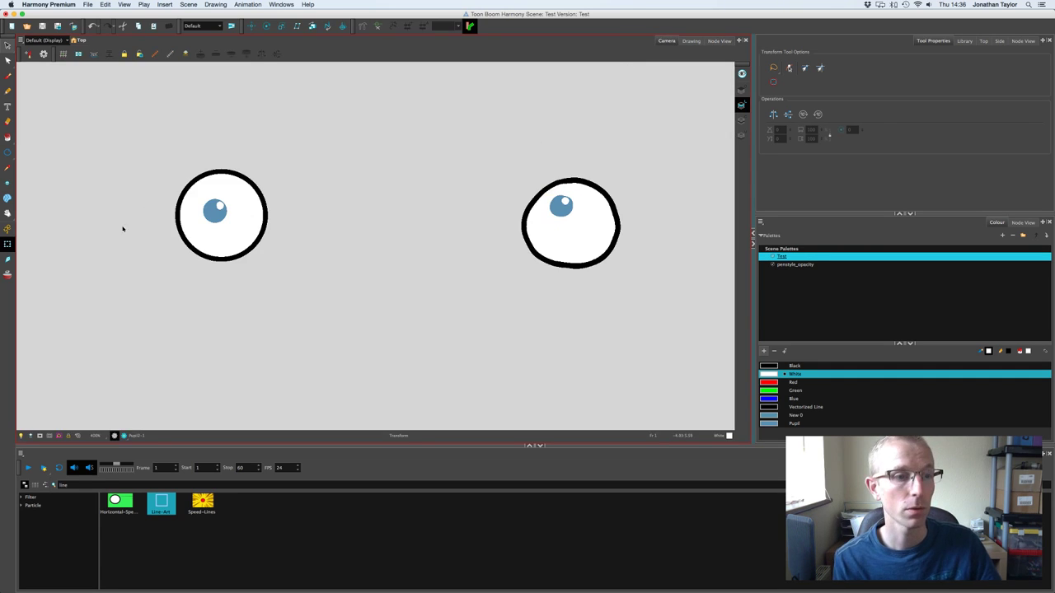
left_click(562, 207)
mouse_move(563, 207)
left_mouse_down()
mouse_move(559, 192)
mouse_move(534, 207)
mouse_move(537, 238)
mouse_move(565, 259)
mouse_move(602, 254)
mouse_move(610, 222)
mouse_move(563, 192)
mouse_move(568, 225)
mouse_move(564, 211)
left_mouse_up()
Step: Show the Sketch layer again in the Timeline and clear the layer selection
left_click(228, 357)
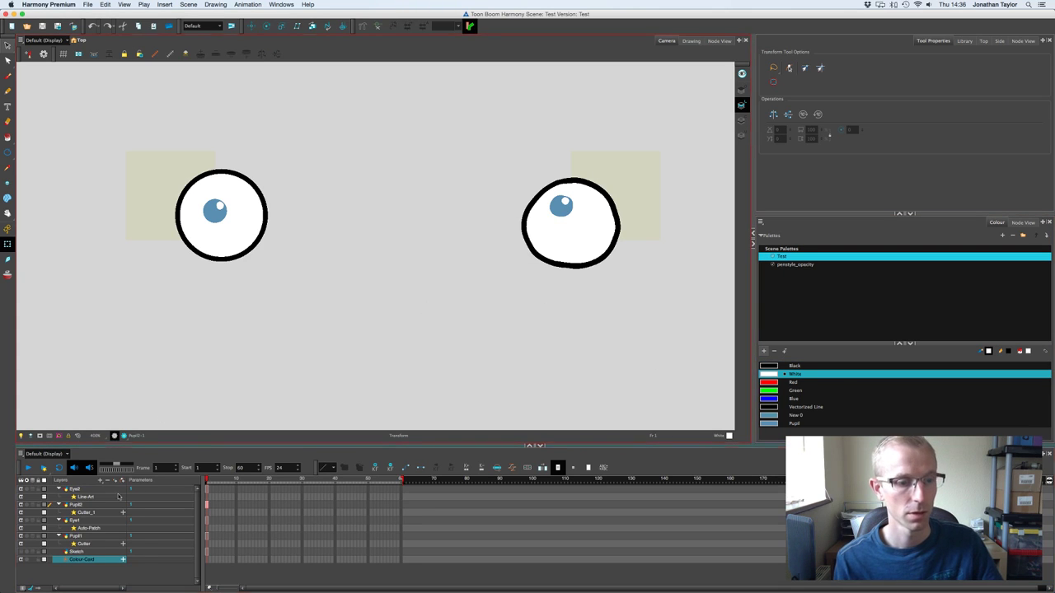
left_click(21, 552)
left_click(101, 577)
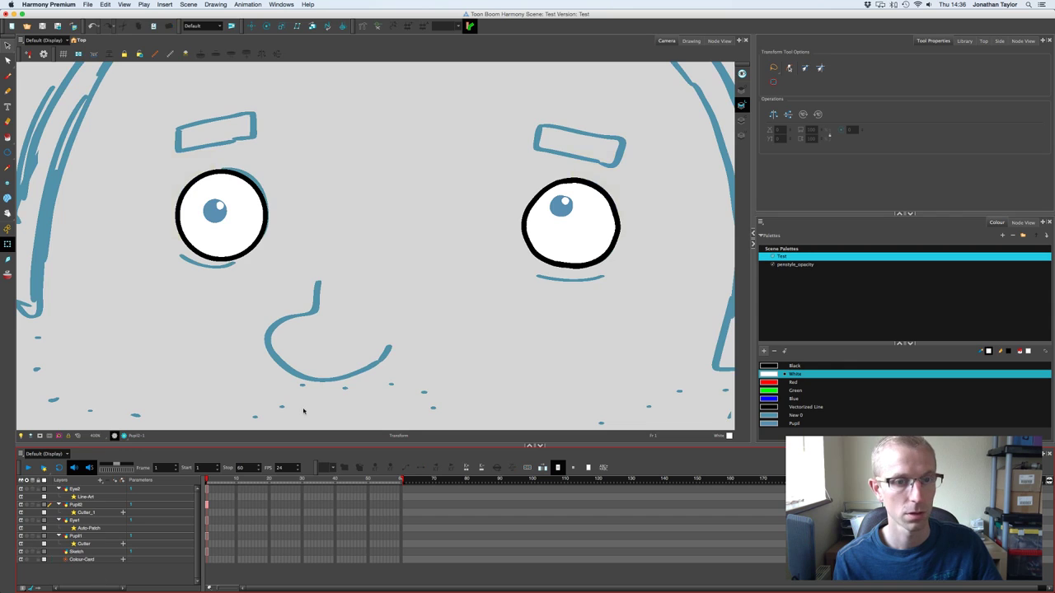
Step: Move the second eye's pupil slightly down within its eye and deselect it
key("1")
key("1")
key("1")
key("1")
key("1")
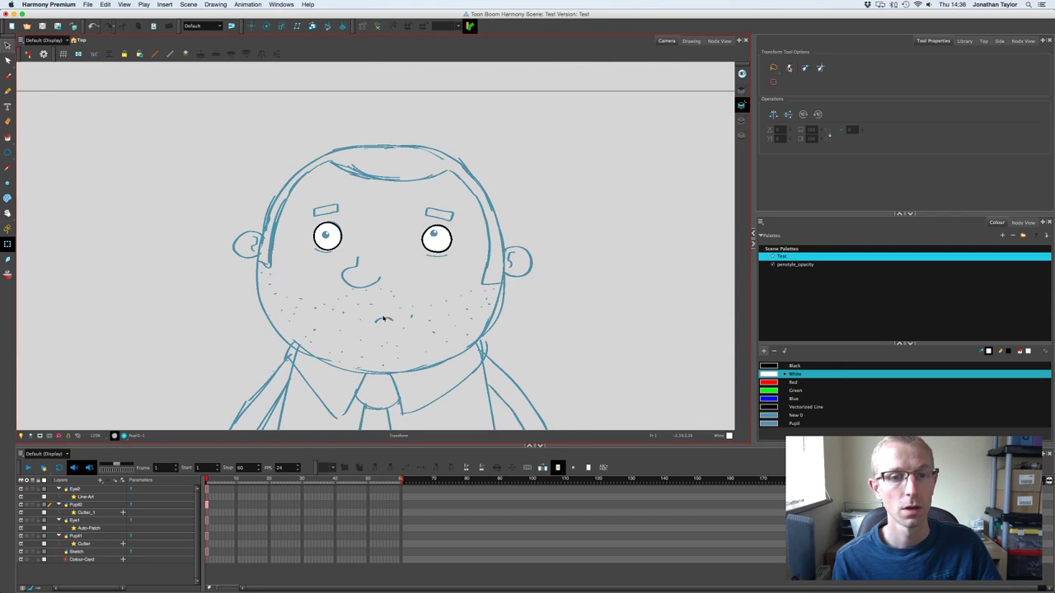
scroll(384, 317, "up", 3)
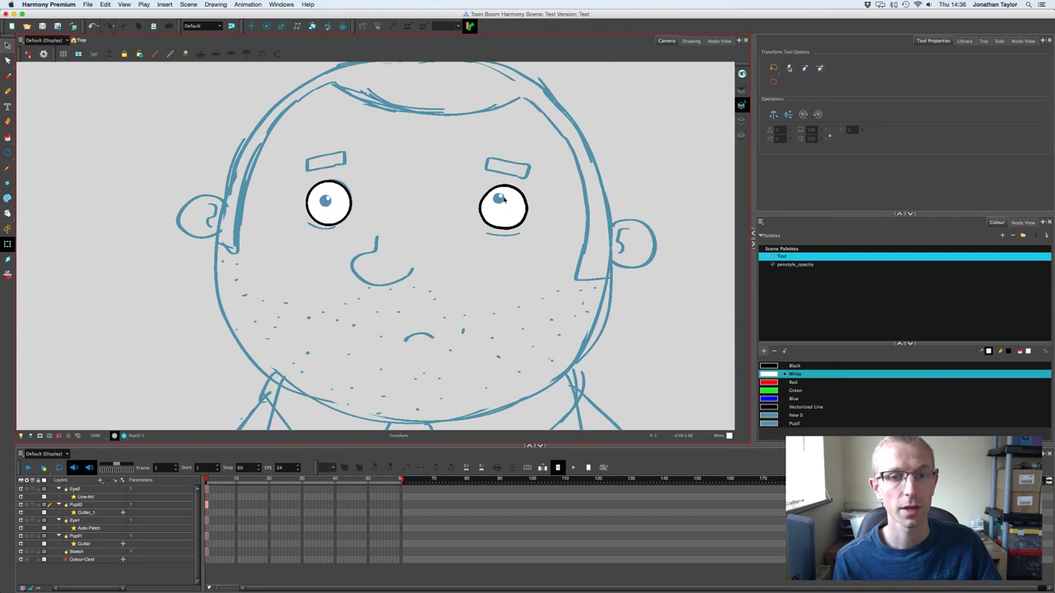
left_click(497, 198)
left_click(624, 176)
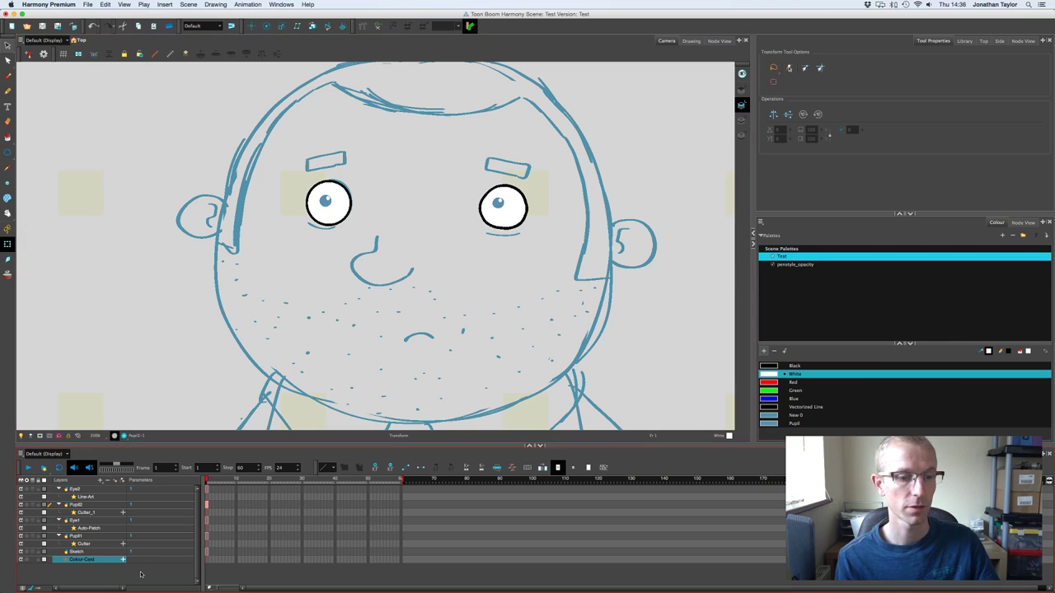
left_click(470, 232)
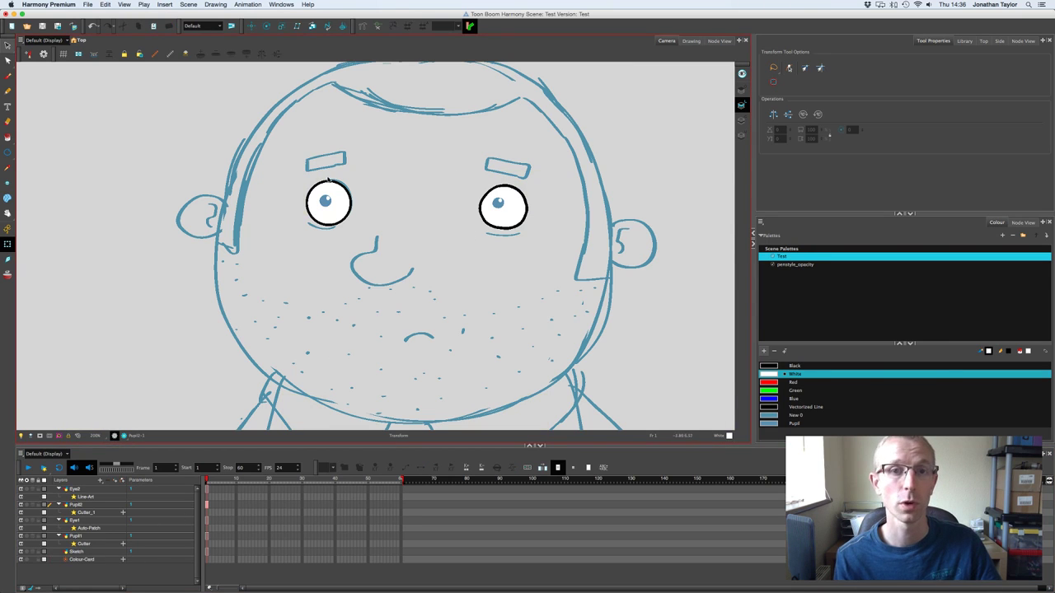
scroll(412, 230, "up", 4)
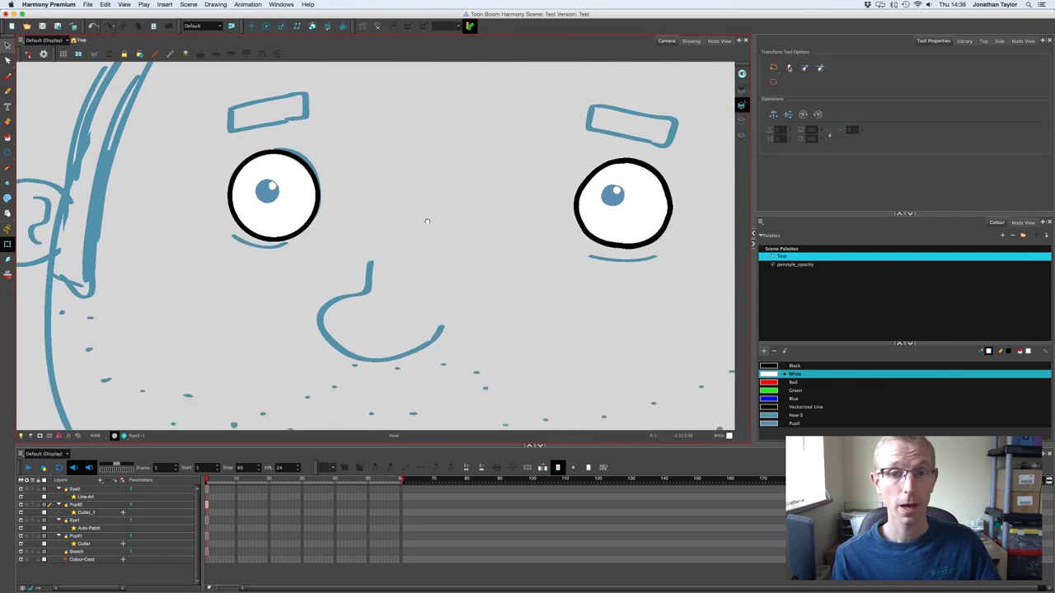
scroll(428, 260, "down", 4)
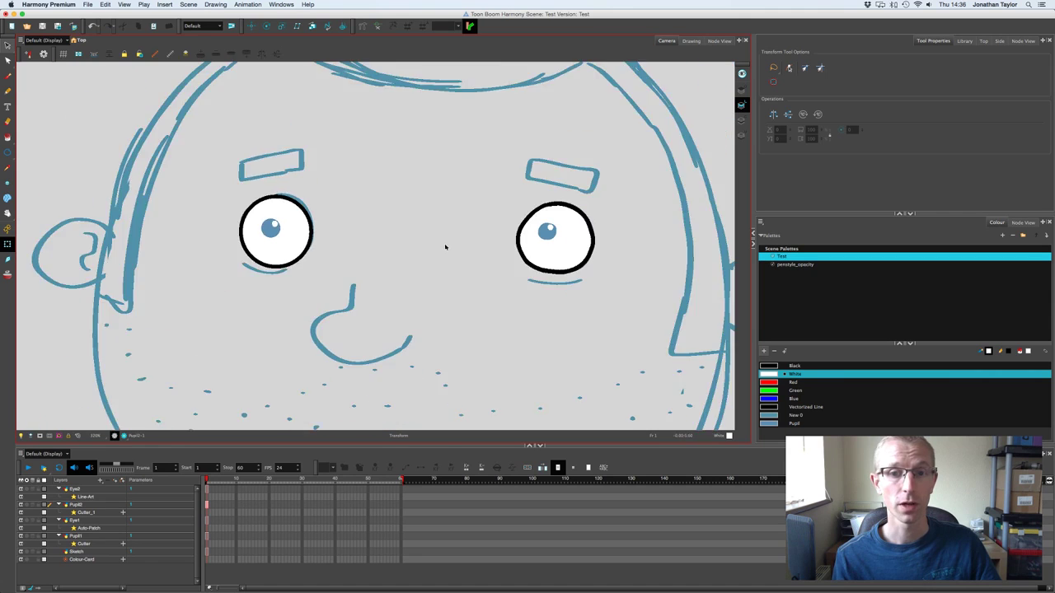
scroll(445, 243, "up", 2)
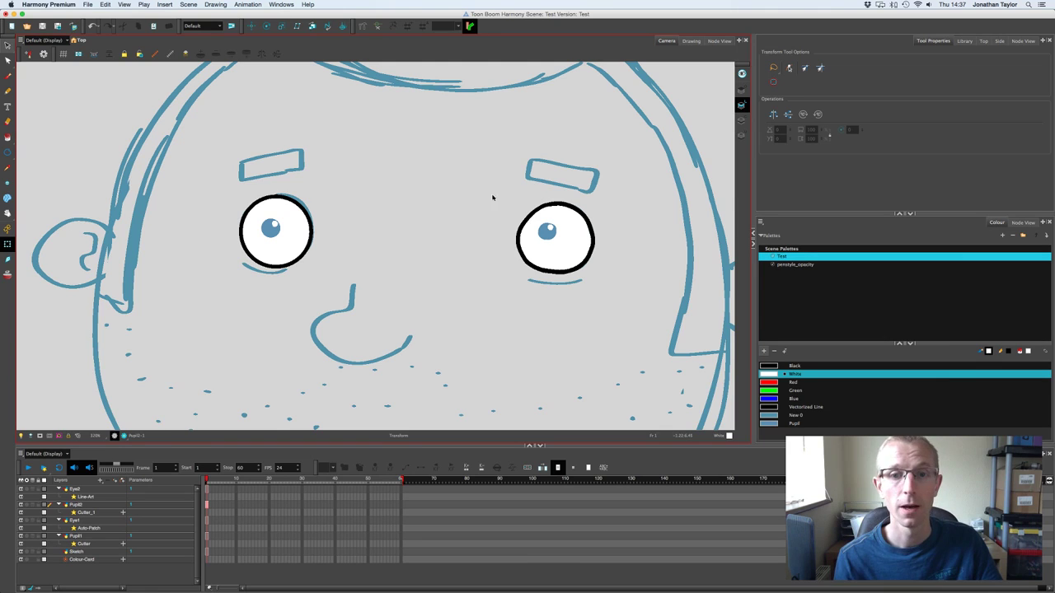
scroll(480, 187, "right", 4)
scroll(409, 183, "left", 5)
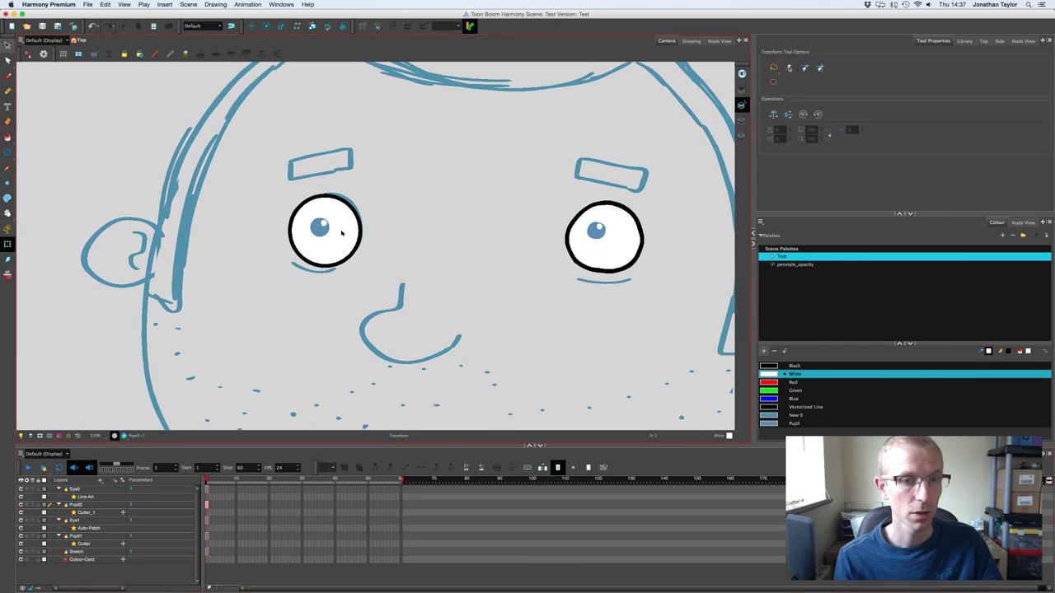
Step: Collapse the Eye2, Pupil2, Eye1 and Pupil1 layers in the Timeline to hide their effect nodes
left_click(58, 489)
left_click(58, 497)
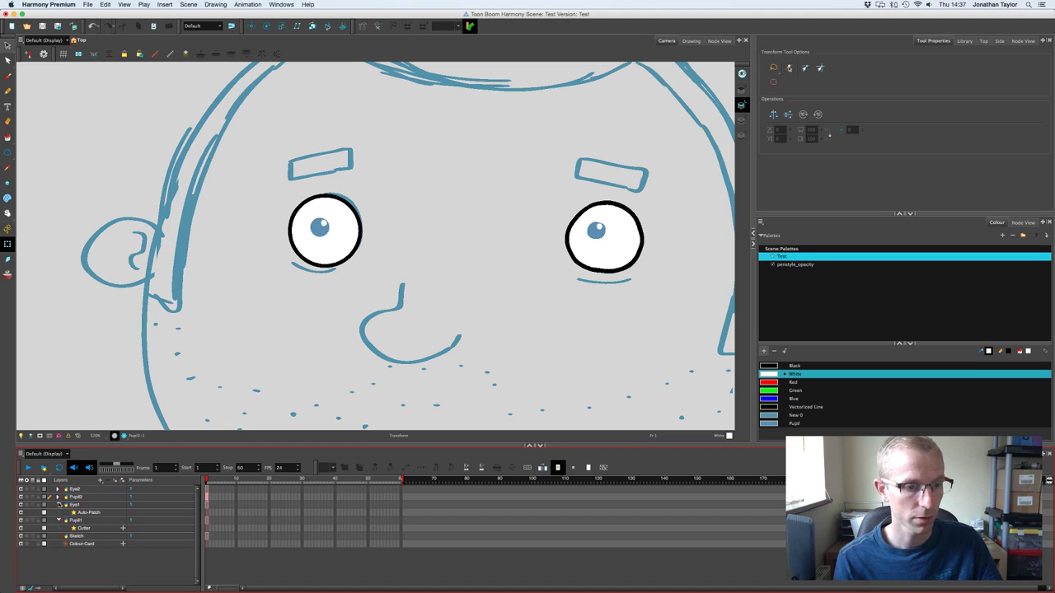
left_click(59, 505)
left_click(58, 511)
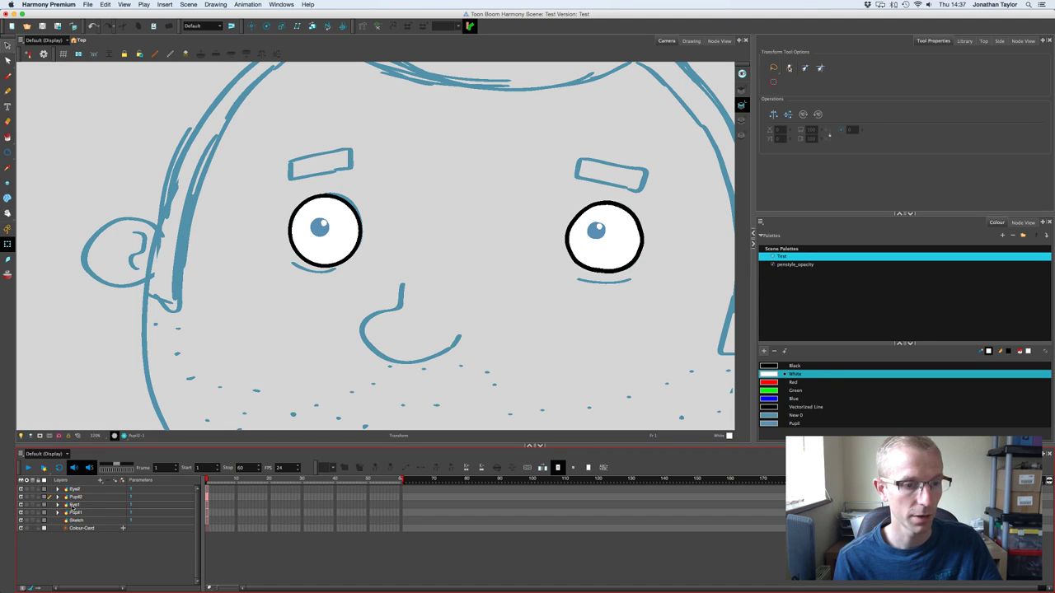
Step: Add a vector drawing layer named EyeLid1 directly above the Eye1 layer
left_click(75, 504)
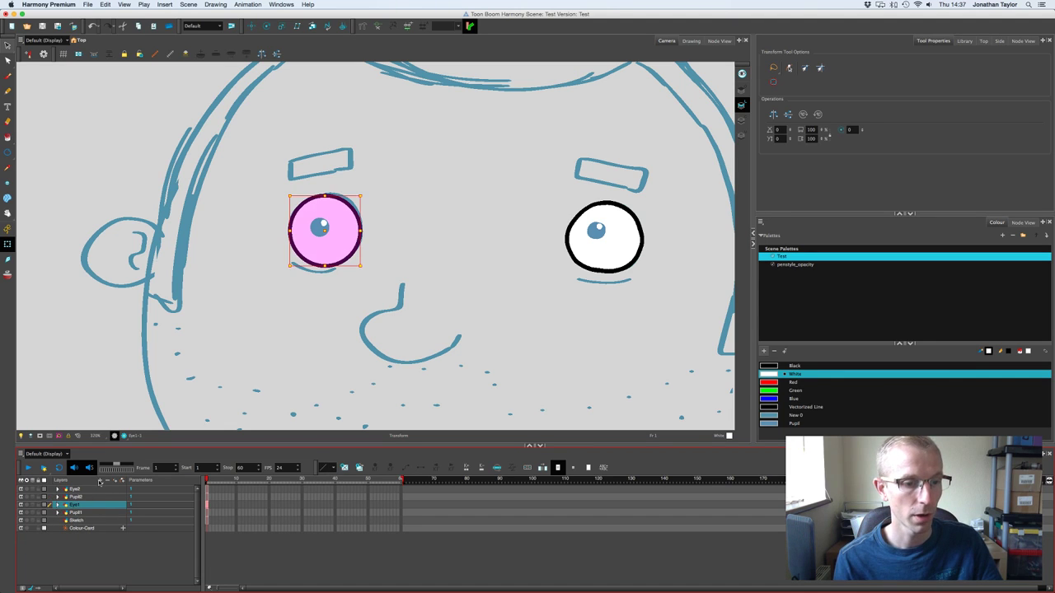
left_click(100, 482)
left_click(124, 506)
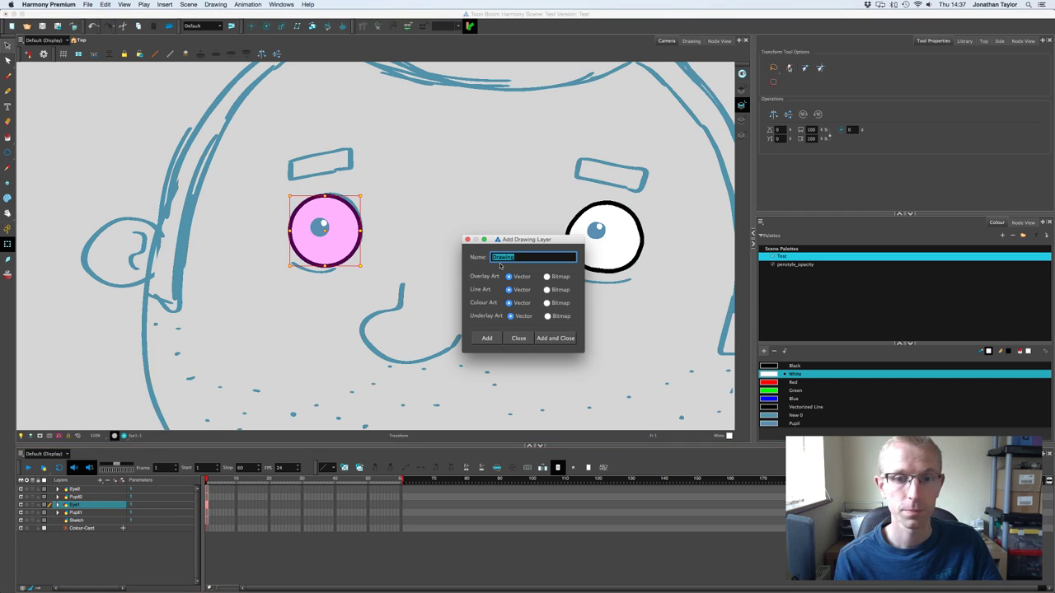
type("EyeLid1")
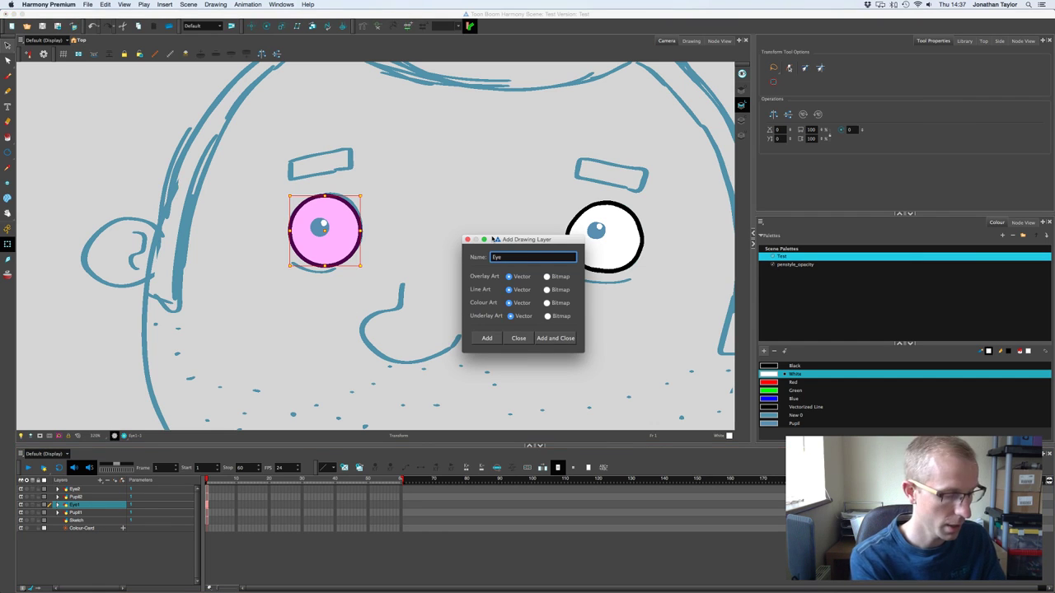
left_click(487, 338)
left_click(517, 338)
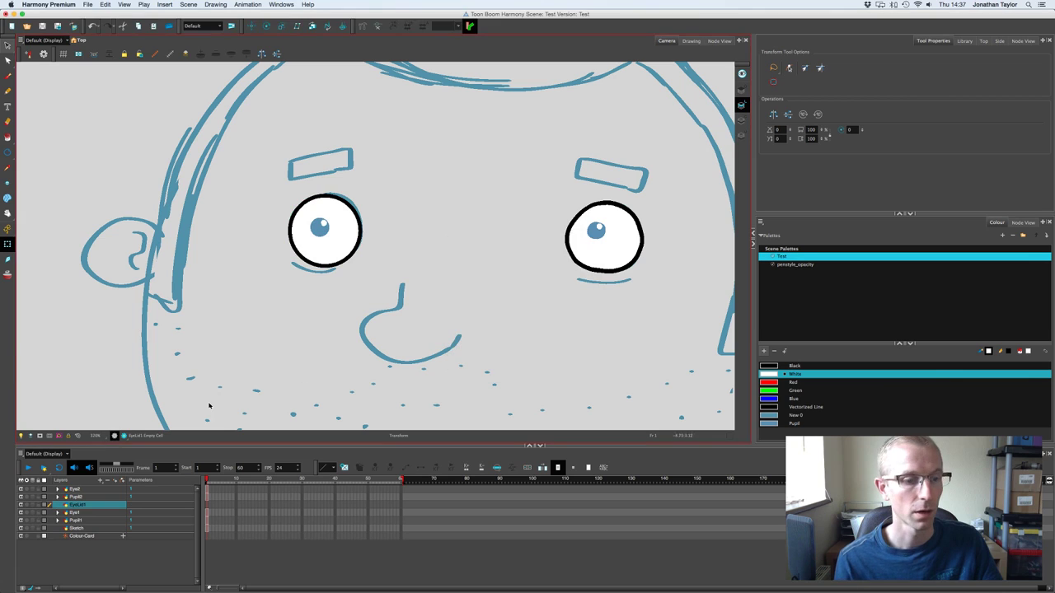
Step: Copy the circular eye outline from the Eye1 drawing into frame 1 of the EyeLid1 layer
left_click(76, 513)
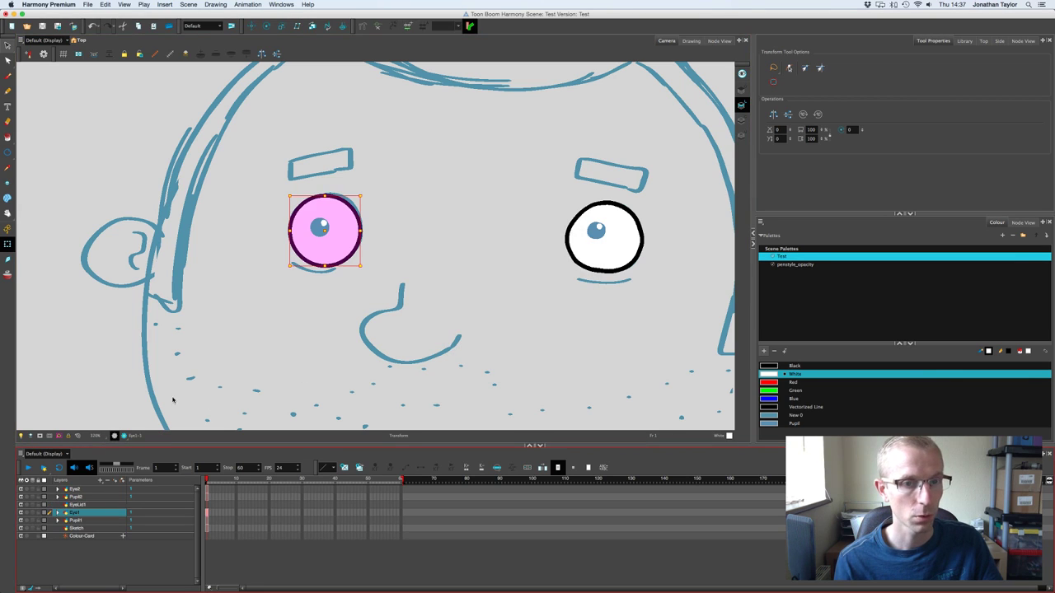
left_click(7, 46)
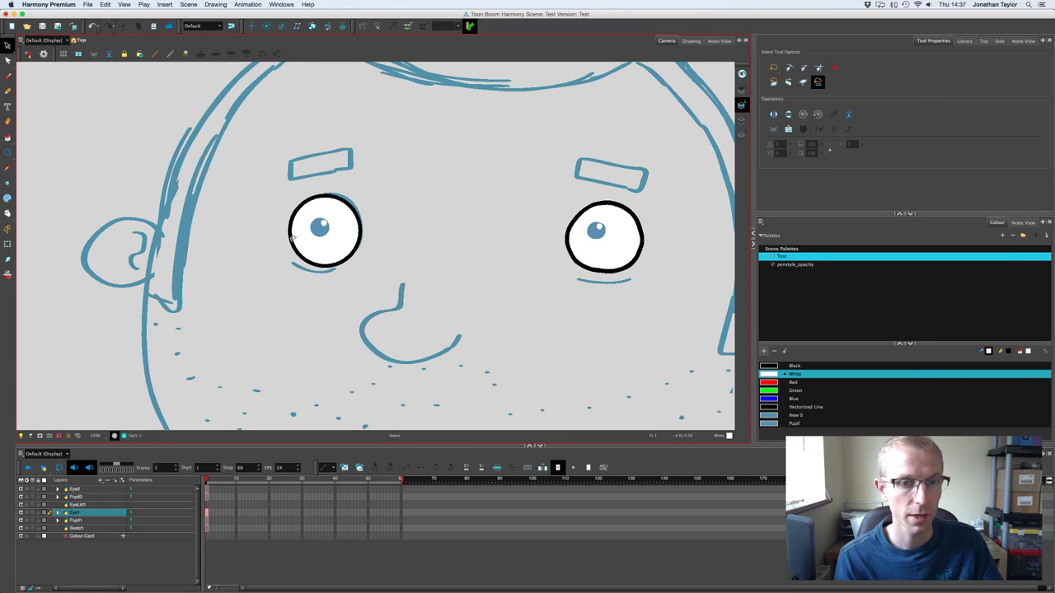
left_click(293, 236)
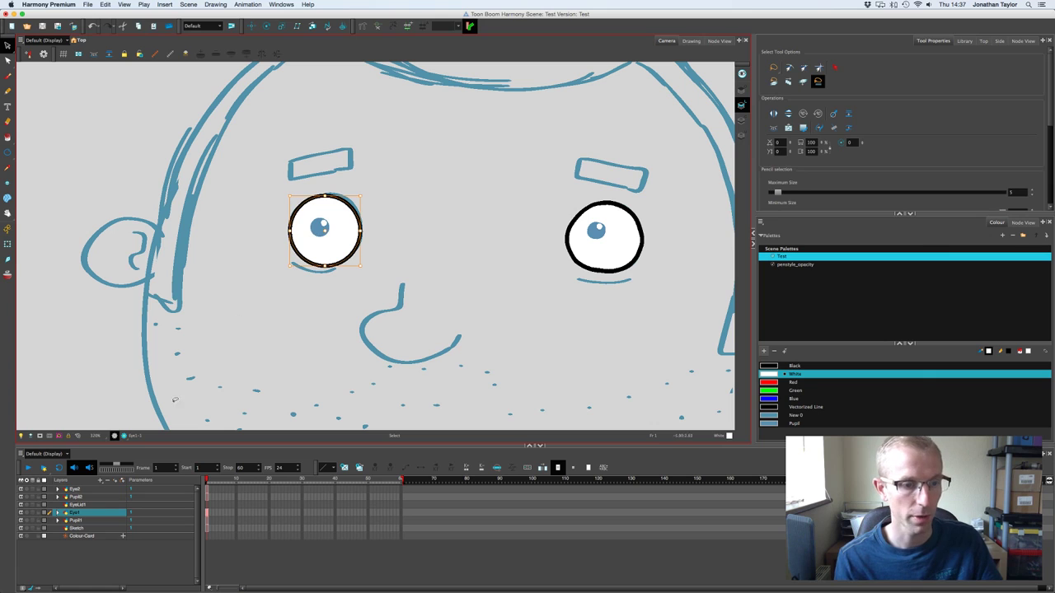
left_click(83, 504)
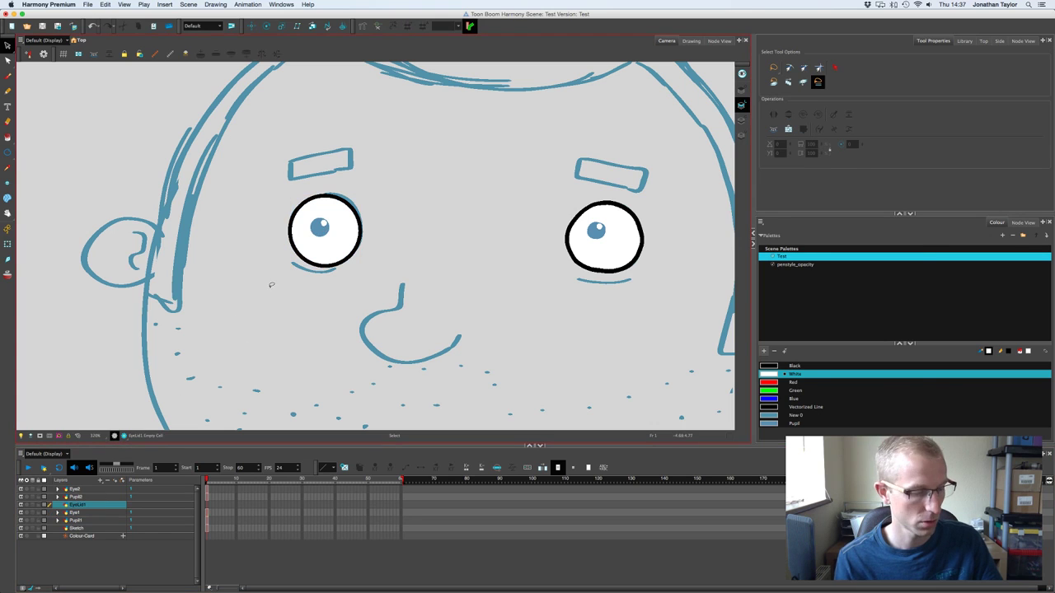
left_click(691, 40)
key("space")
left_click_drag(289, 228, 496, 238)
key("2")
left_click_drag(433, 220, 389, 228)
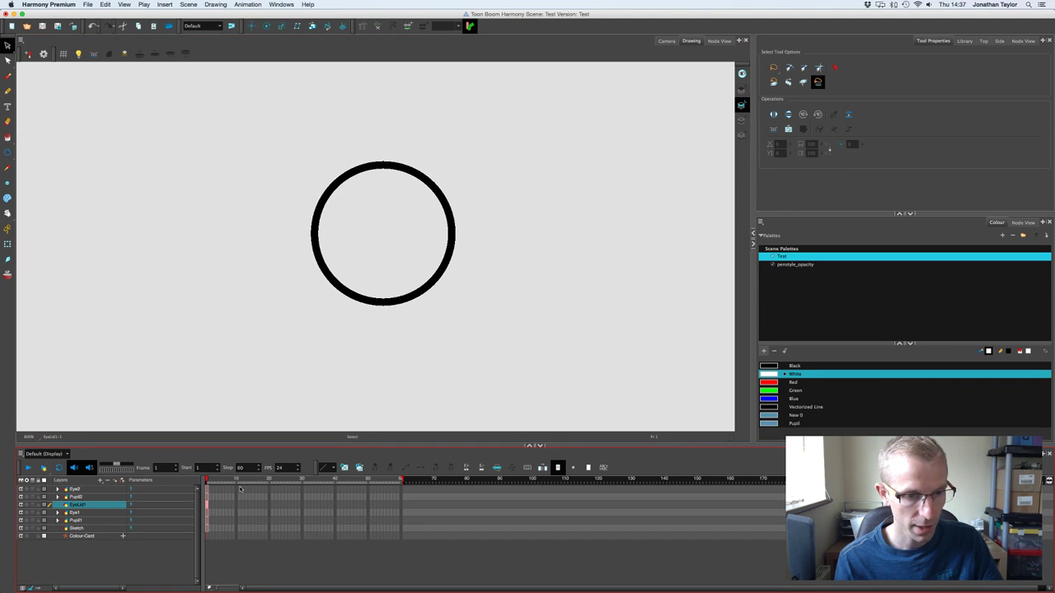
Step: Extend the exposure of all drawing layers, from Eye2 down to Sketch, to frame 10 and return to the start of the scene
left_click(235, 489)
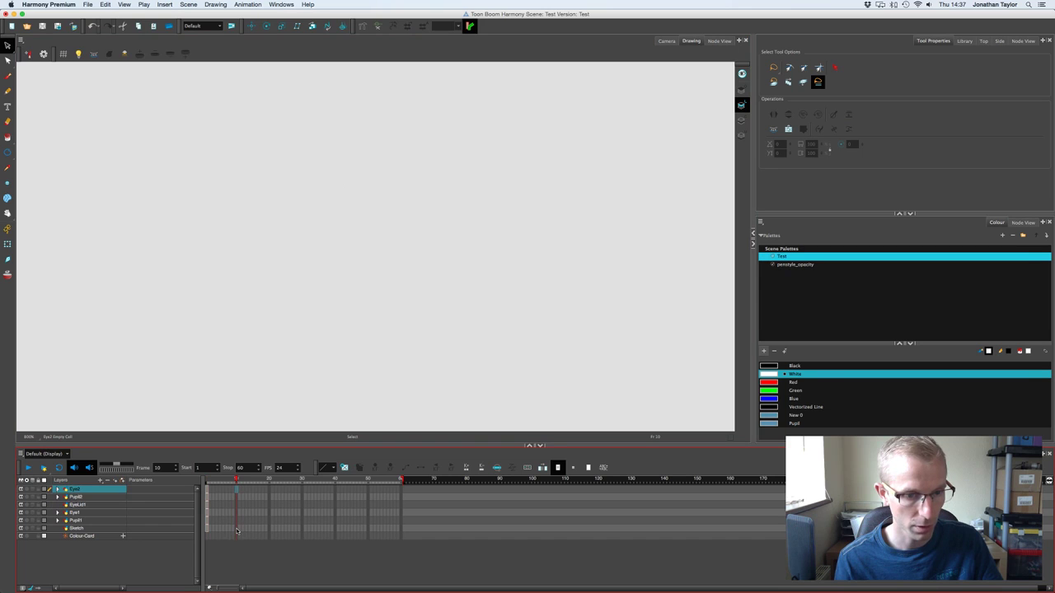
left_click(237, 529, "shift")
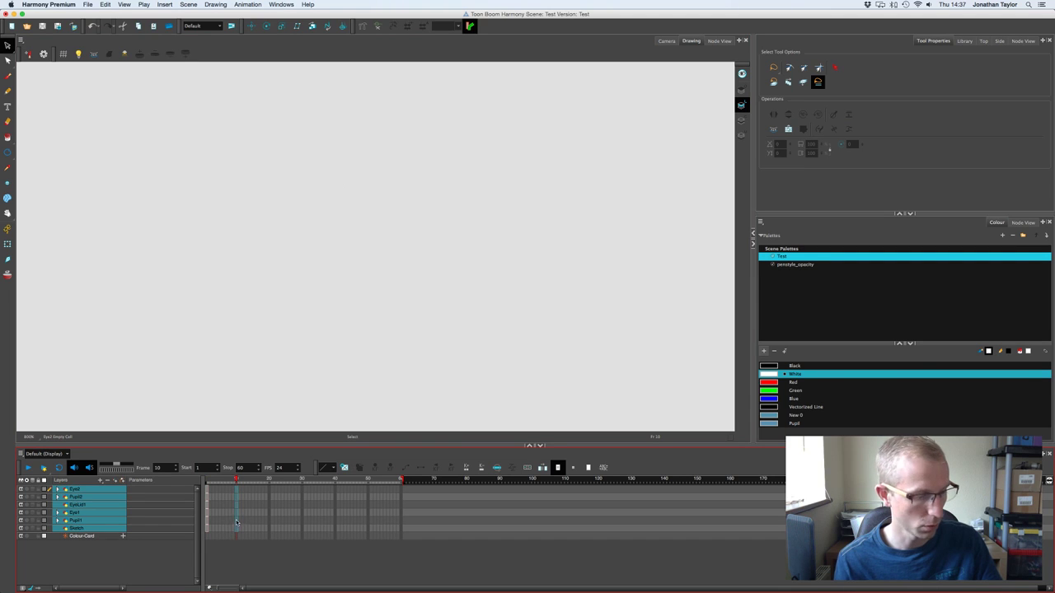
key("F5")
left_click(207, 481)
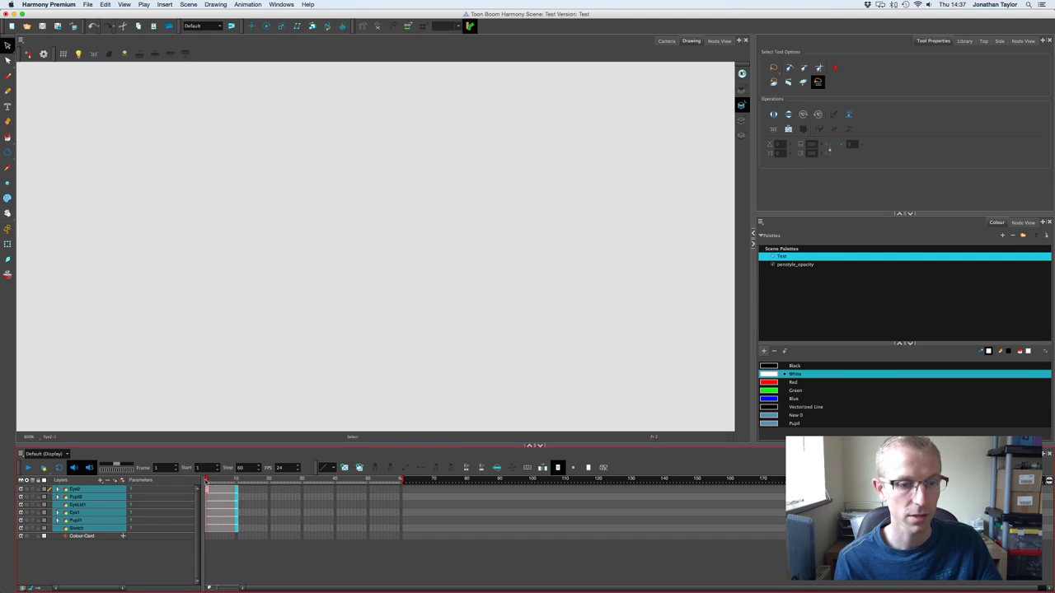
left_click(665, 41)
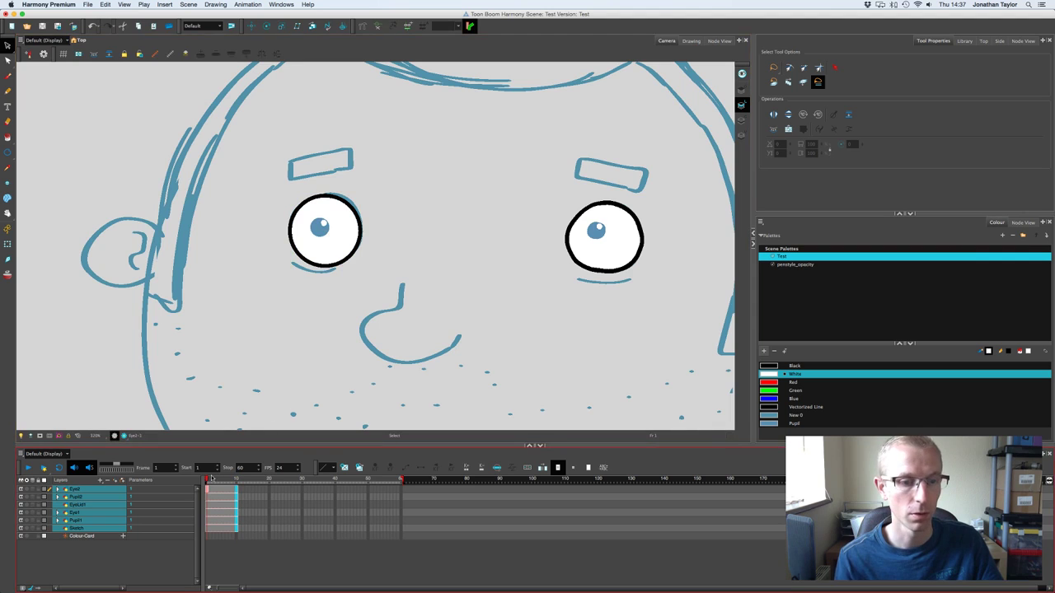
mouse_move(208, 481)
left_mouse_down()
mouse_move(243, 482)
mouse_move(206, 482)
left_mouse_up()
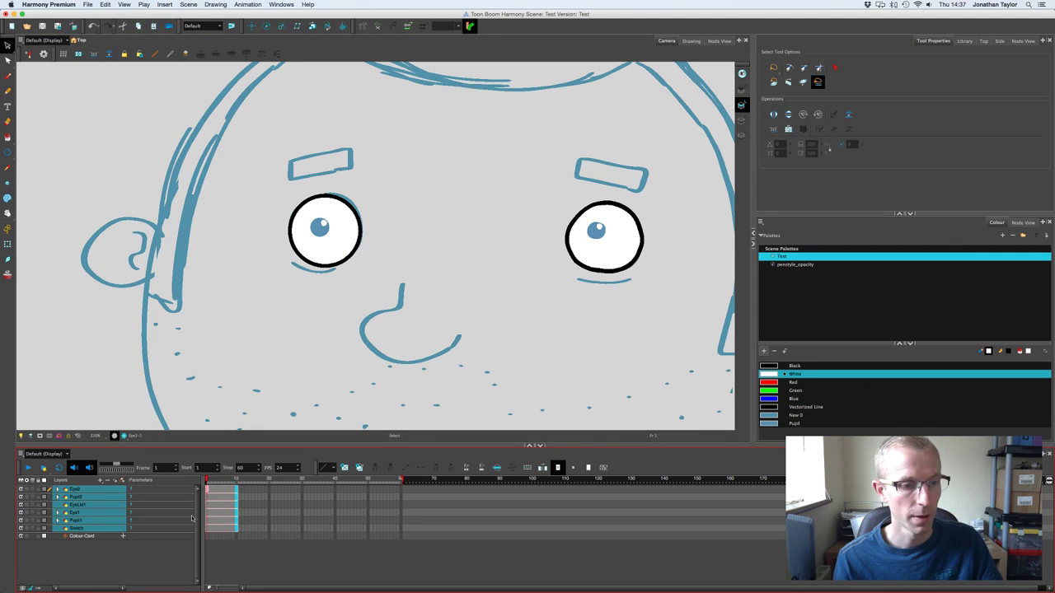
Step: Duplicate the EyeLid1 drawing at frame 2
left_click(210, 496)
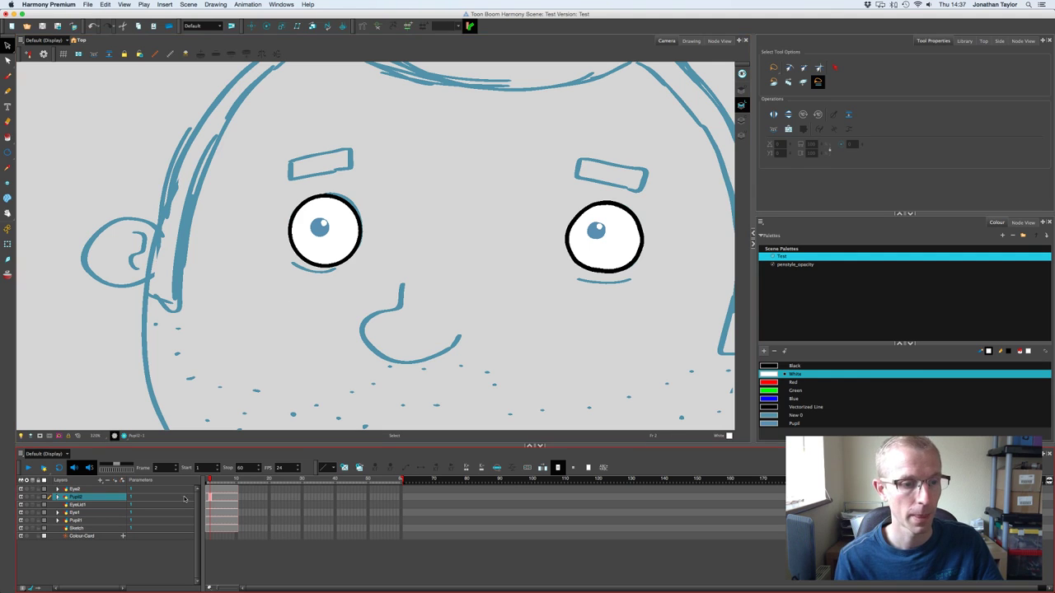
left_click(208, 505)
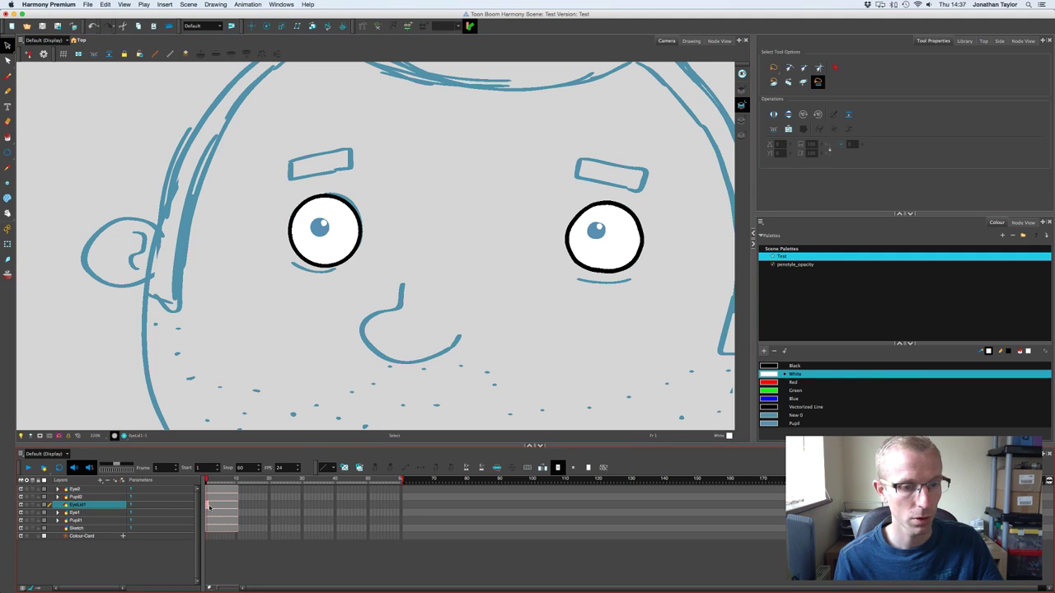
left_click(211, 507)
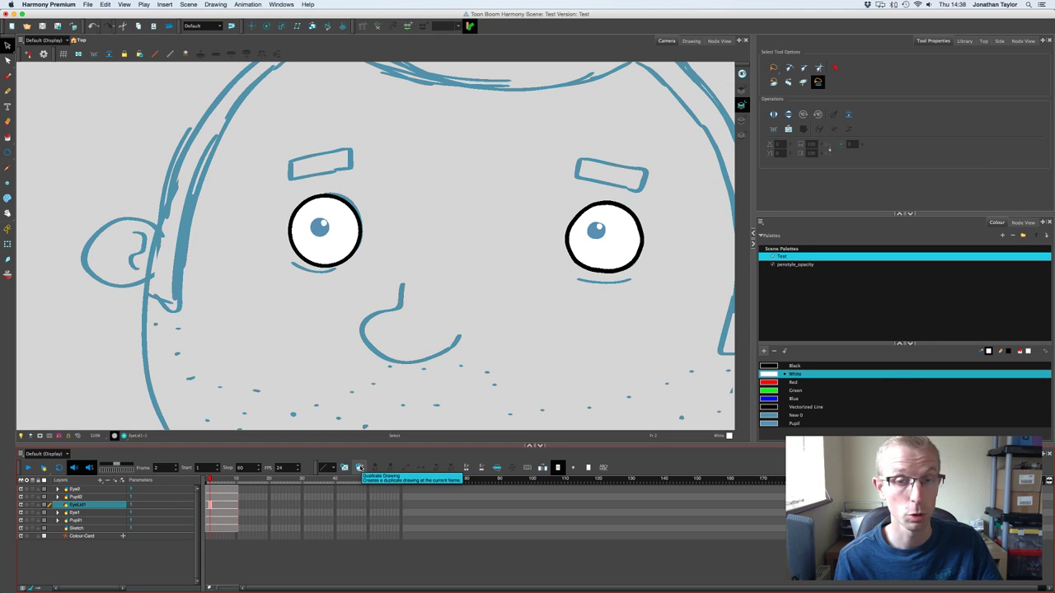
left_click(360, 468)
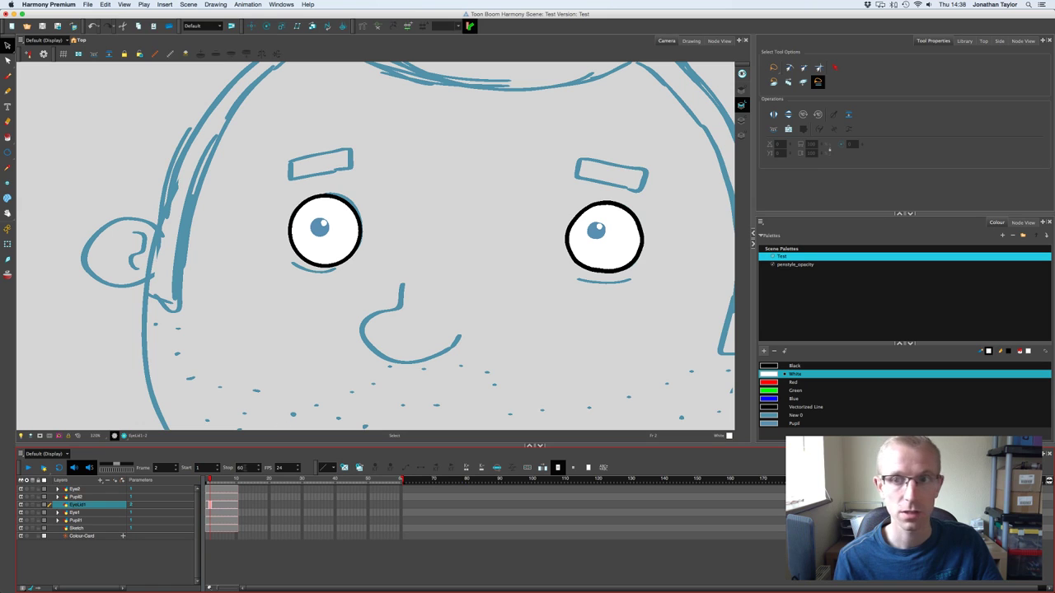
Step: Compare EyeLid1 drawings 1 and 2 using the Library's drawing substitution preview
left_click(964, 40)
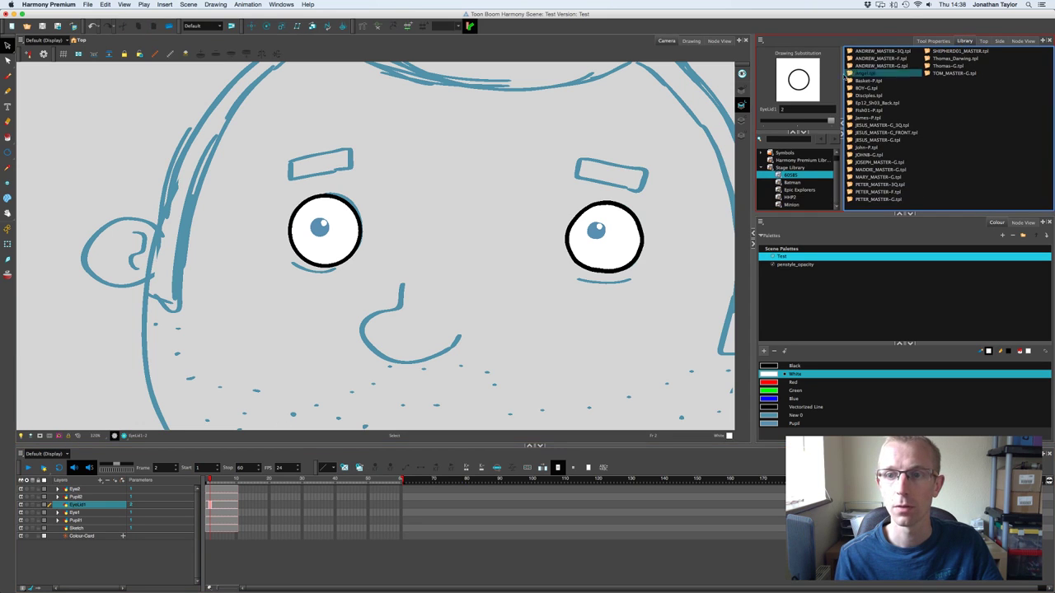
left_click(788, 122)
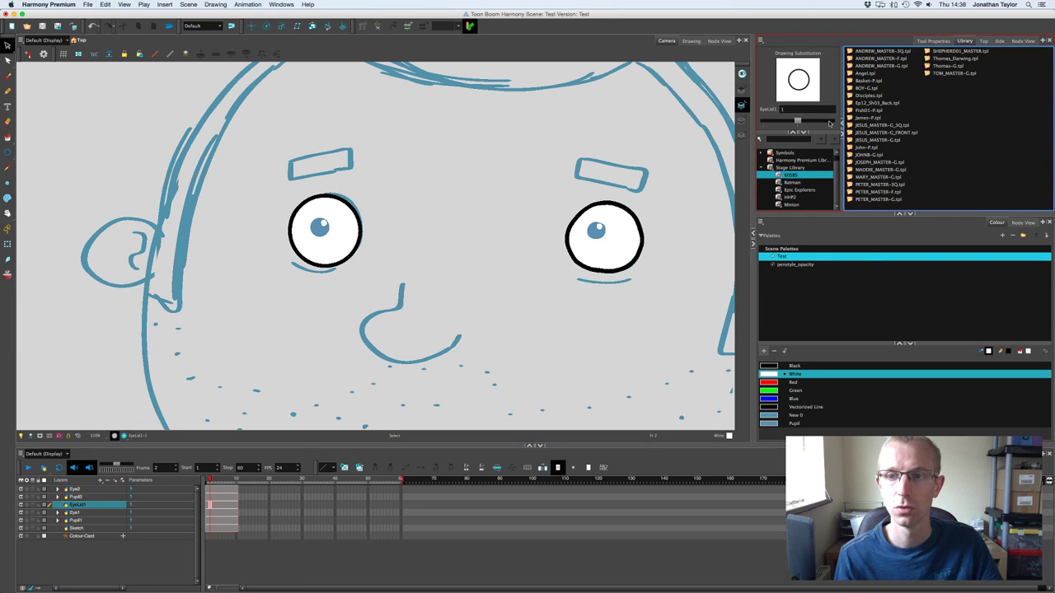
left_click(829, 122)
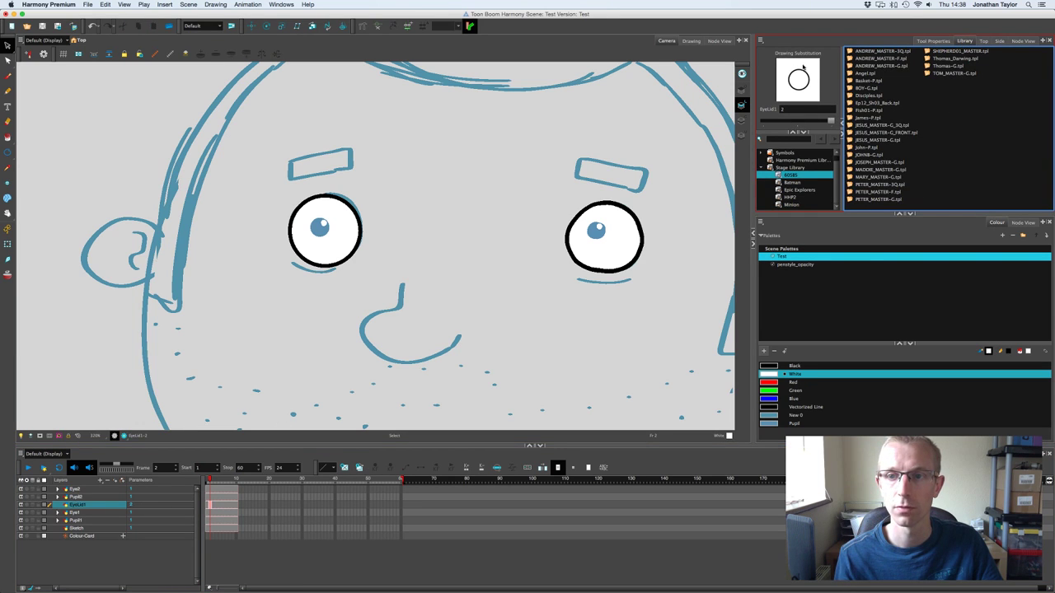
Step: Draw a straight black horizontal line across the middle of the circle in EyeLid1's frame 2 drawing
left_click(691, 40)
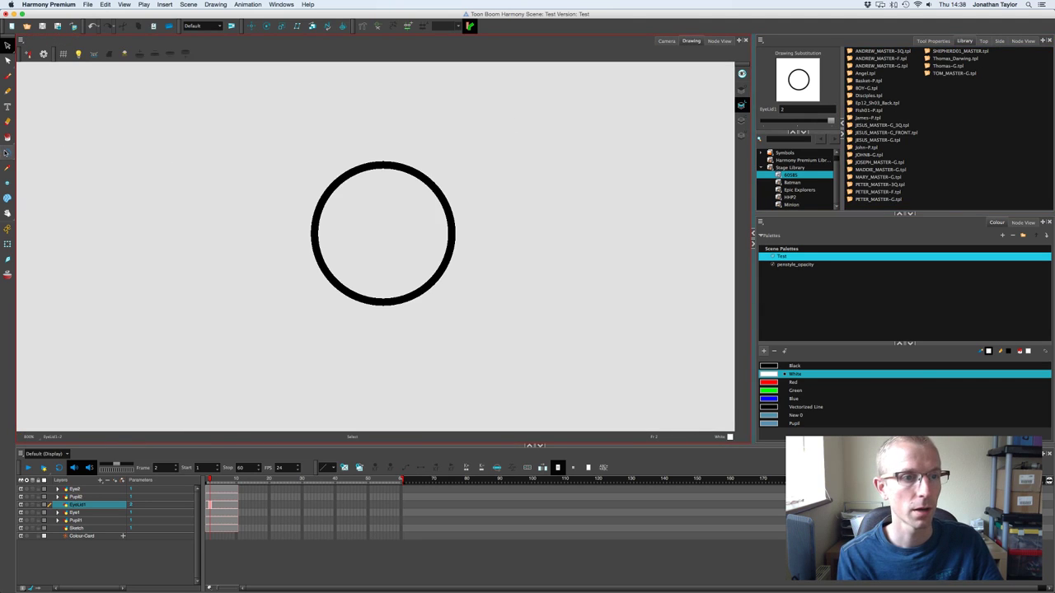
left_click_drag(5, 154, 25, 151)
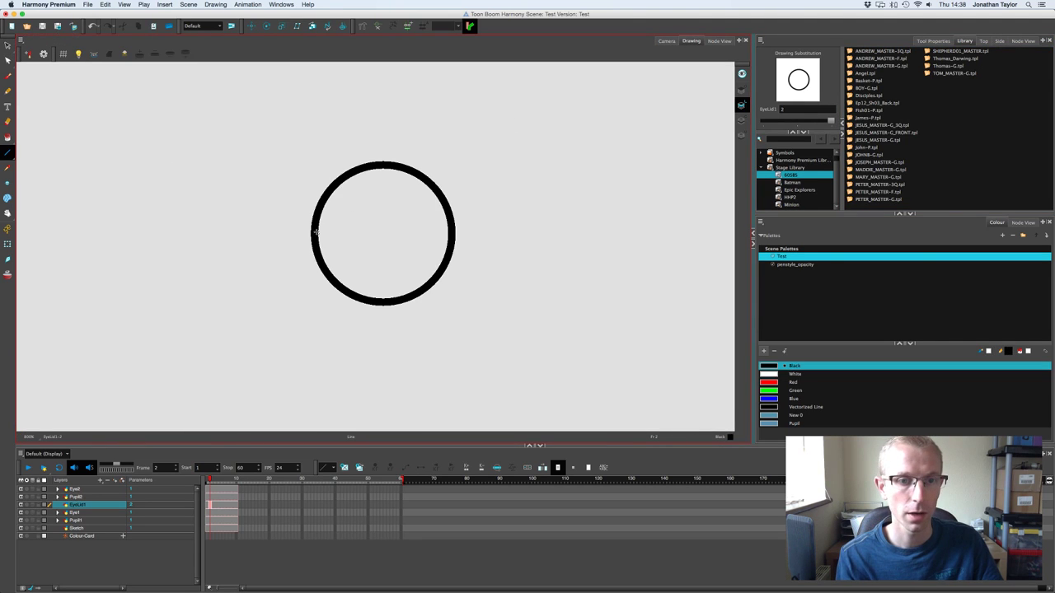
left_click_drag(318, 232, 453, 232)
Step: Bend the lid line into a shallow, smooth upward arch with the Contour Editor
left_click(8, 61)
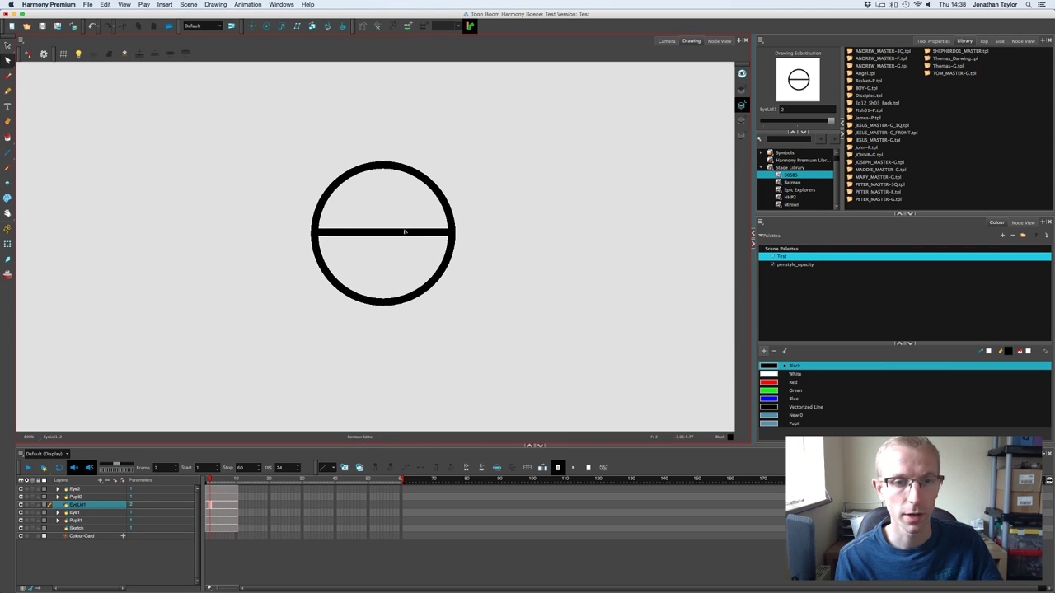
mouse_move(380, 235)
left_mouse_down()
mouse_move(376, 224)
mouse_move(337, 226)
left_mouse_up()
left_click(452, 234)
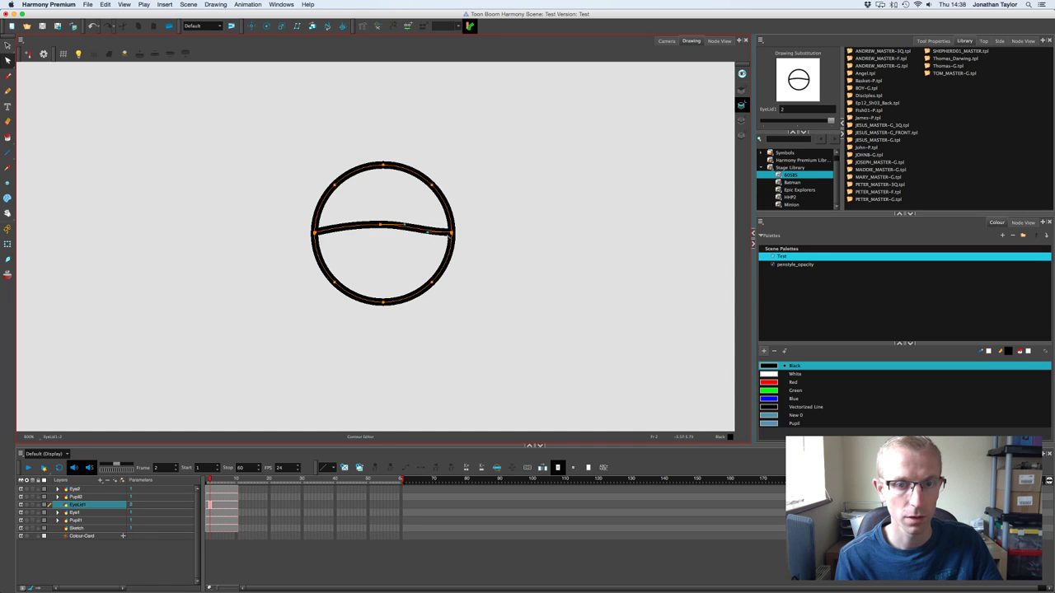
left_click_drag(428, 233, 426, 229)
left_click(415, 241)
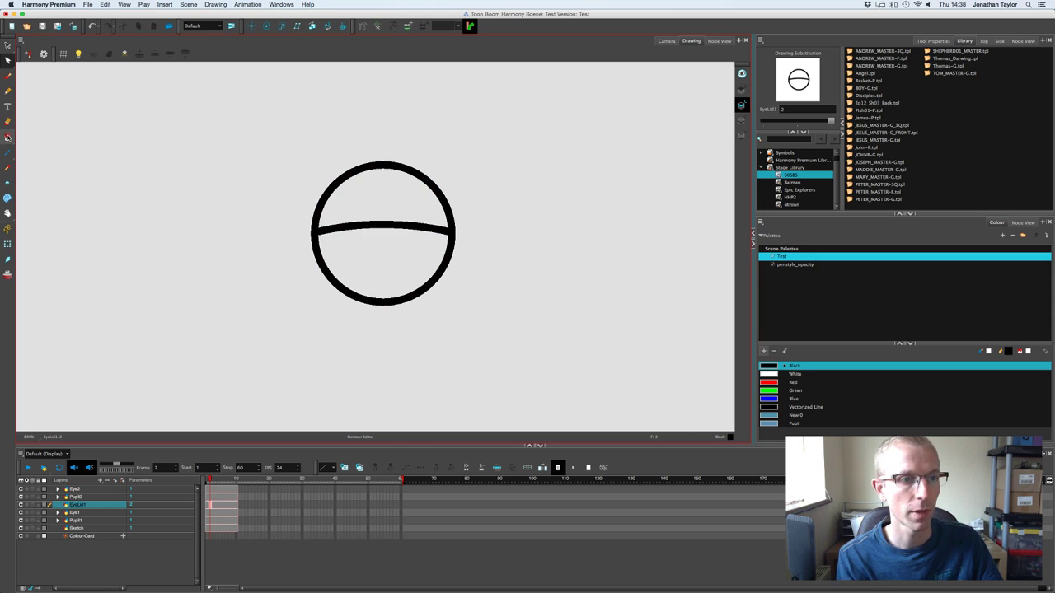
Step: Add a brown colour swatch to the Test palette and fill the area above the lid line with it
left_click(7, 137)
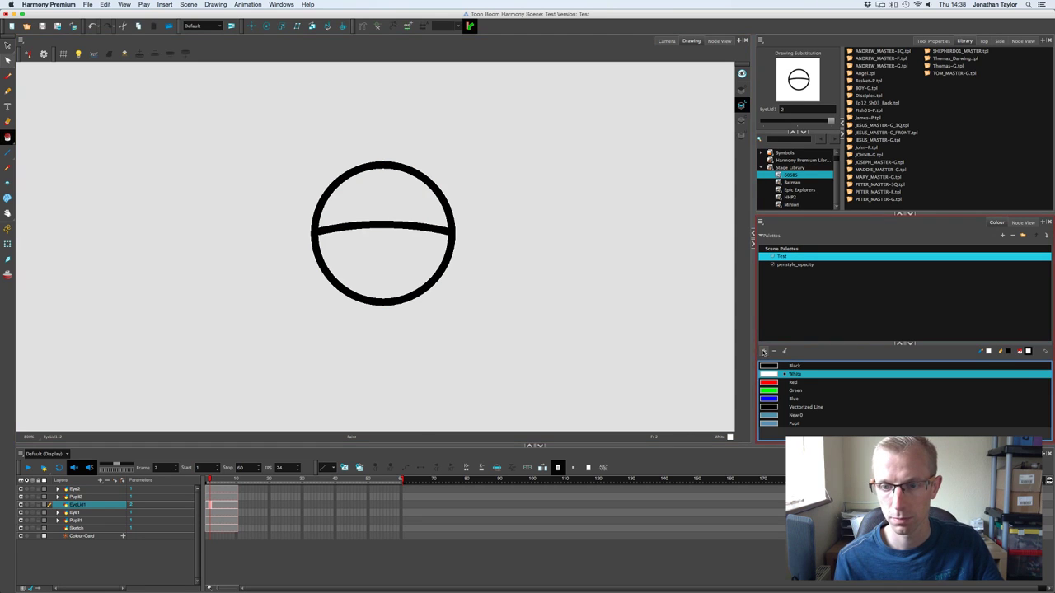
left_click(763, 350)
double_click(768, 432)
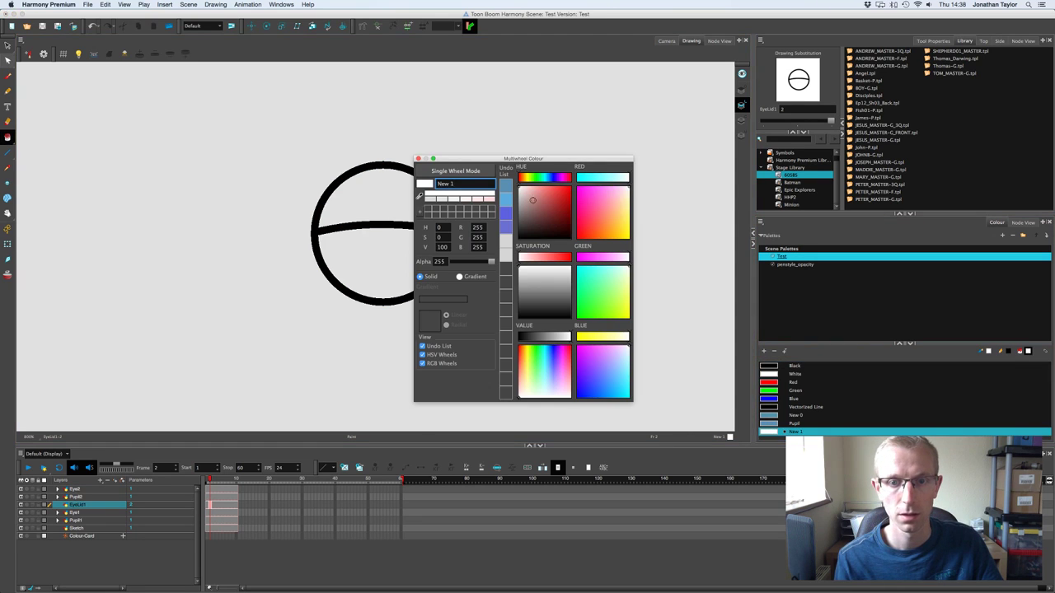
left_click(524, 178)
left_click_drag(530, 213, 534, 205)
left_click(418, 159)
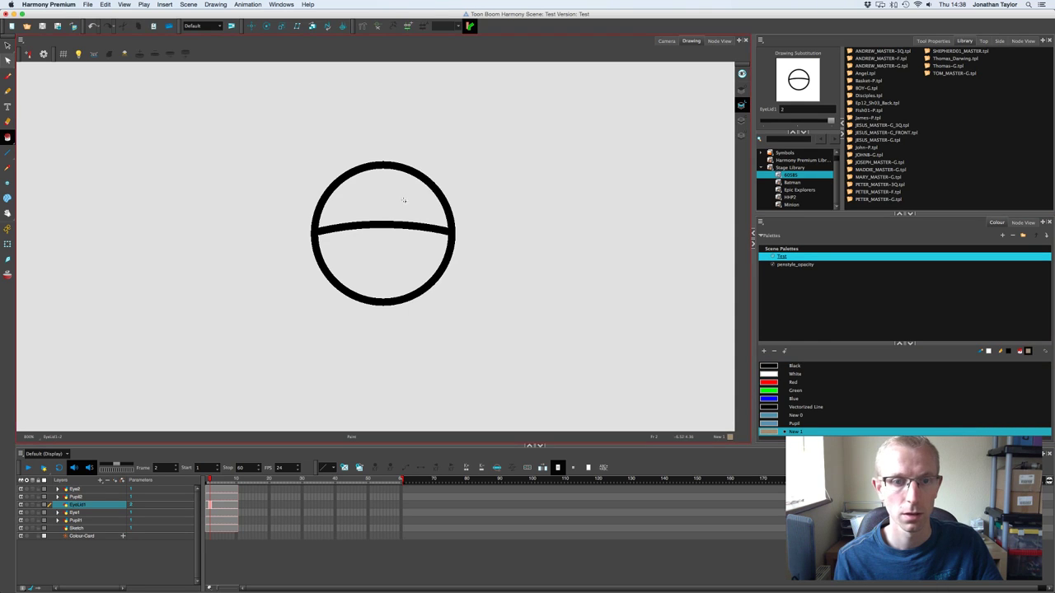
left_click(403, 216)
left_click(666, 40)
key("alt+i")
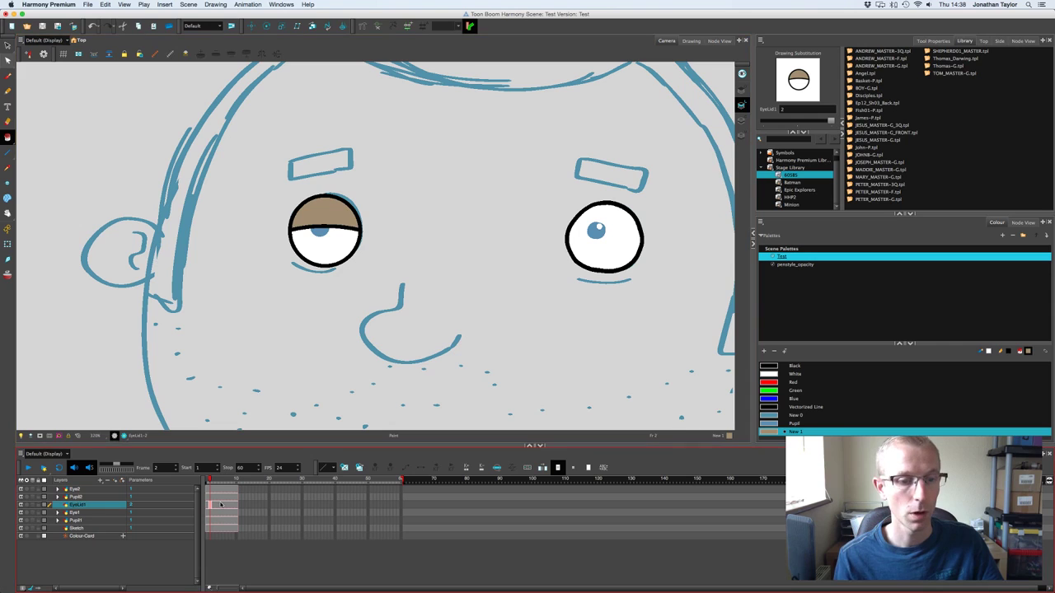
Step: Duplicate the half-closed eyelid drawing at frame 3 and delete its lid line and brown fill, keeping the outer circle
key("period")
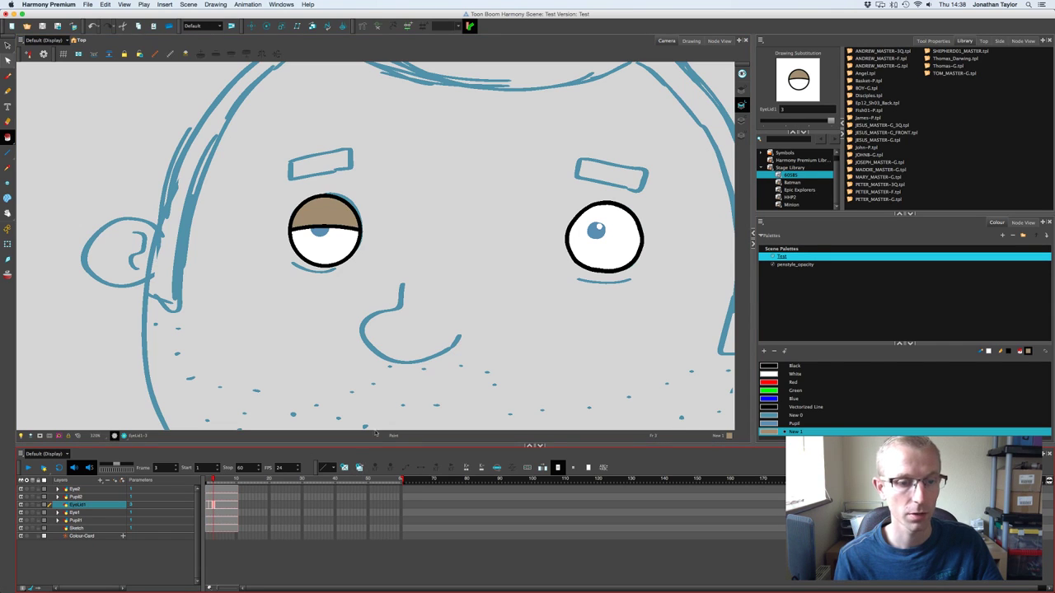
left_click(690, 41)
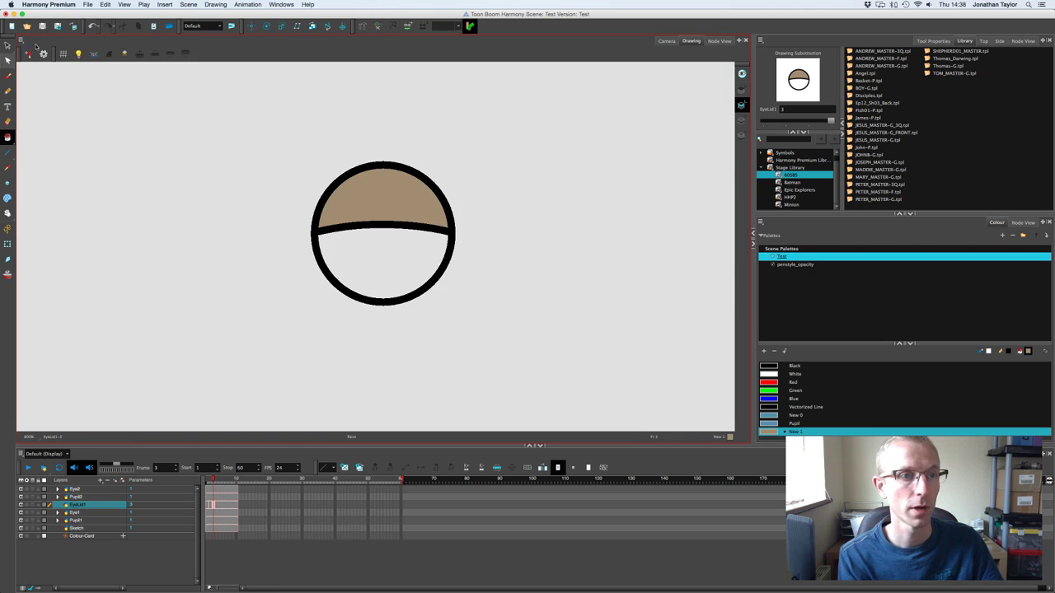
key("alt+s")
left_click(396, 216)
key("Delete")
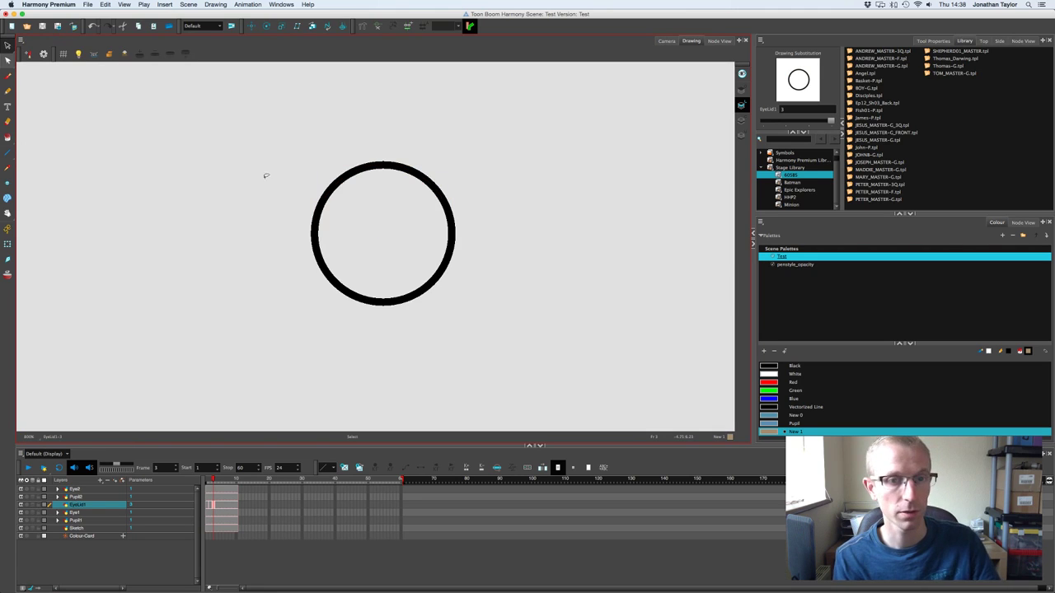
Step: Fill the whole circle in EyeLid1's frame 3 drawing with the brown colour and return to the Camera view
key("alt+i")
left_click(379, 228)
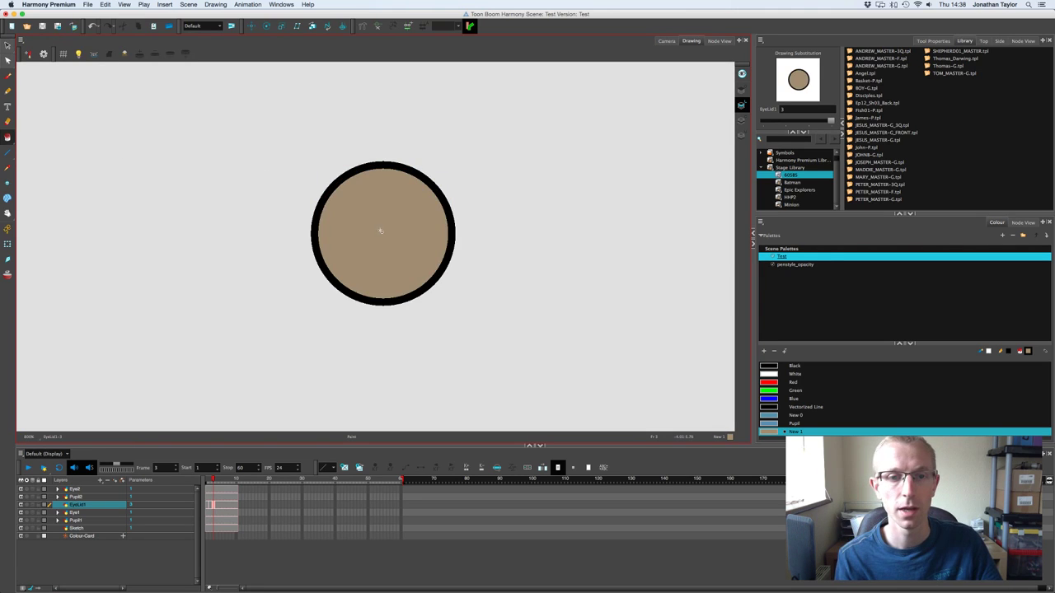
left_click(665, 41)
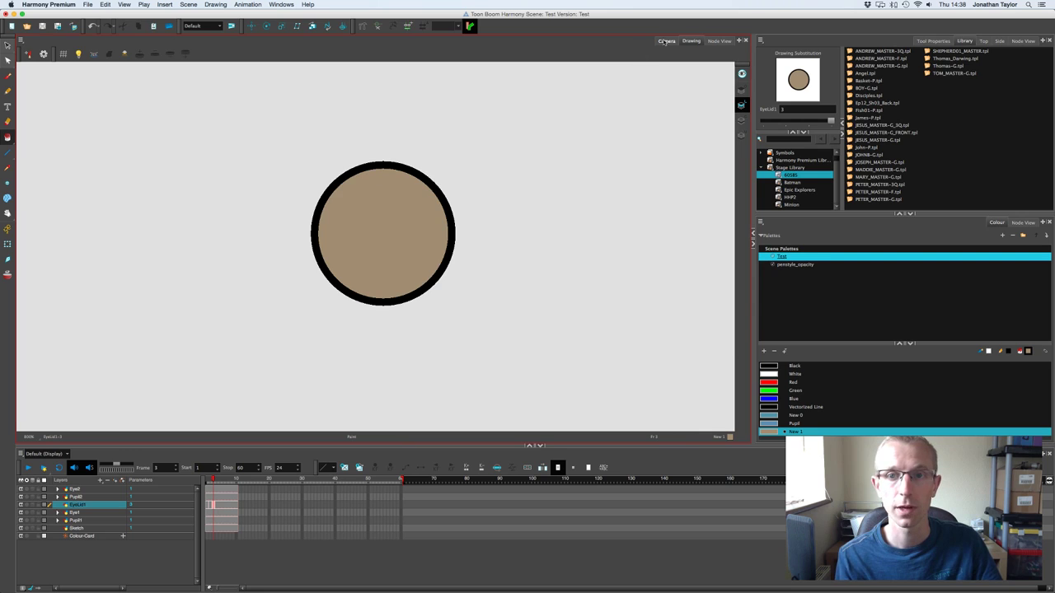
Step: Move Eye1's pupil at frame 2 to the eye's lower-left edge with the Transform tool
left_click_drag(214, 482, 207, 486)
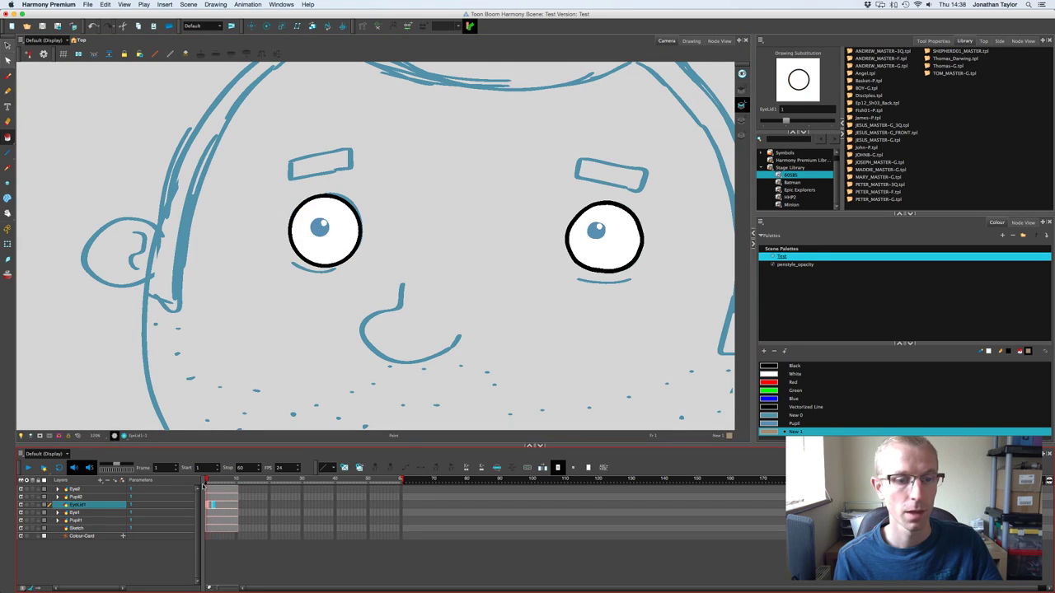
left_click(7, 244)
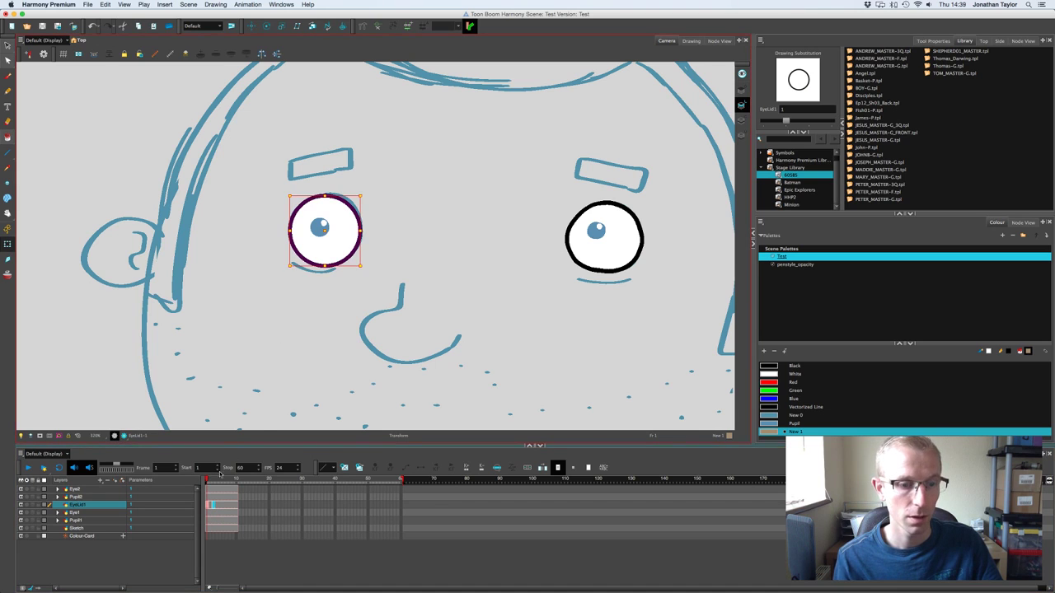
left_click(210, 480)
left_click(320, 235)
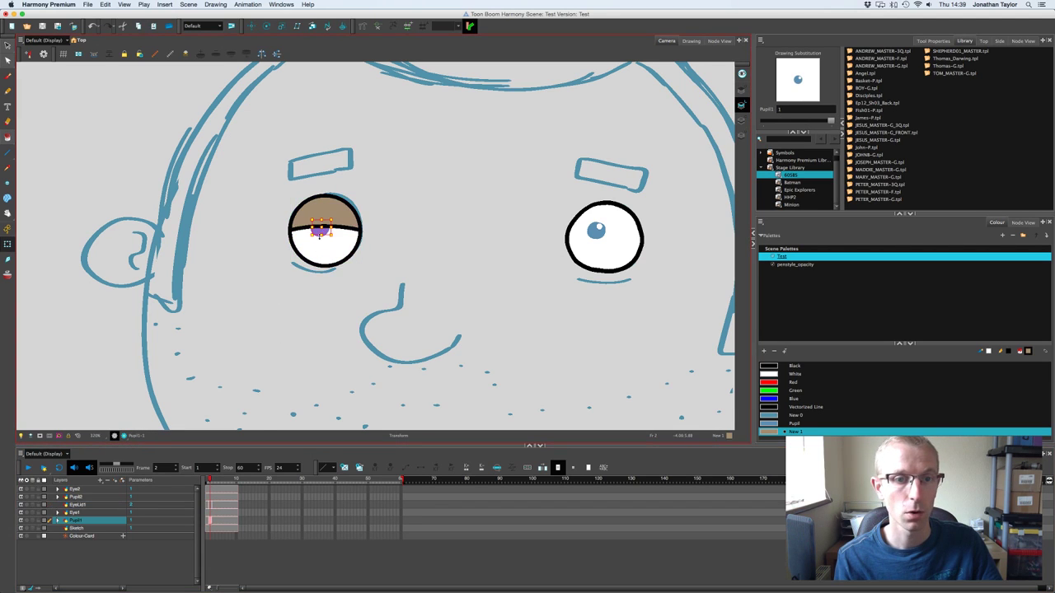
left_click_drag(320, 235, 301, 250)
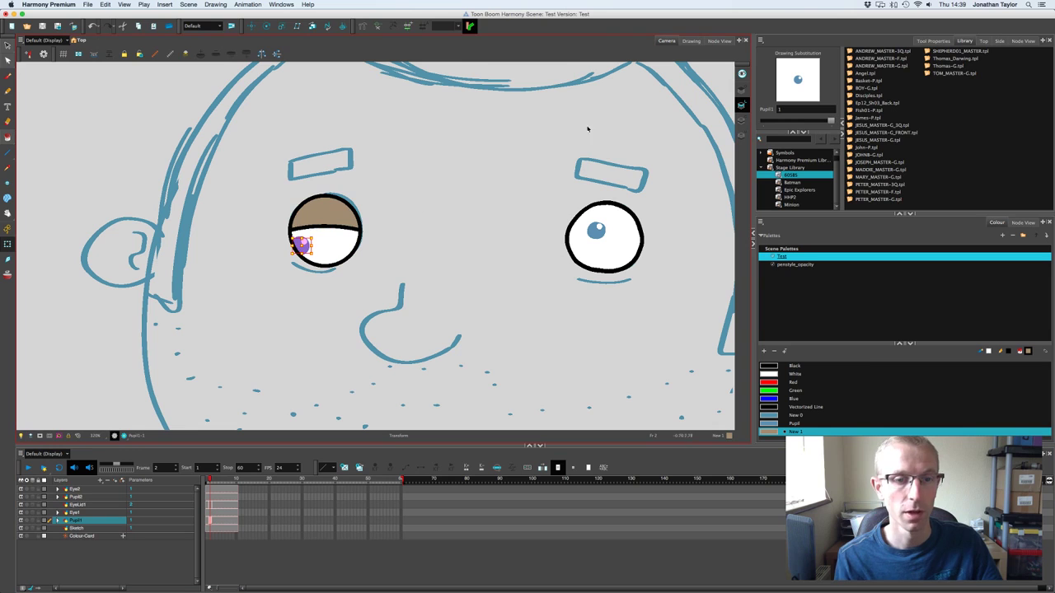
Step: Disable Eye1's Auto-Patch node in the node network and reselect the Pupil1 drawing
left_click(1023, 40)
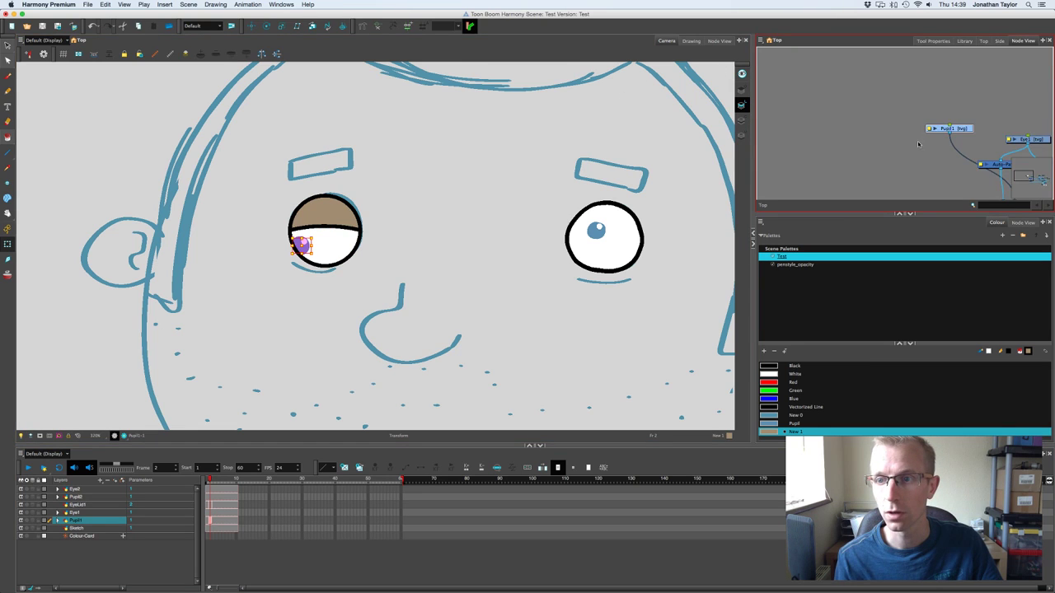
left_click_drag(905, 149, 869, 144)
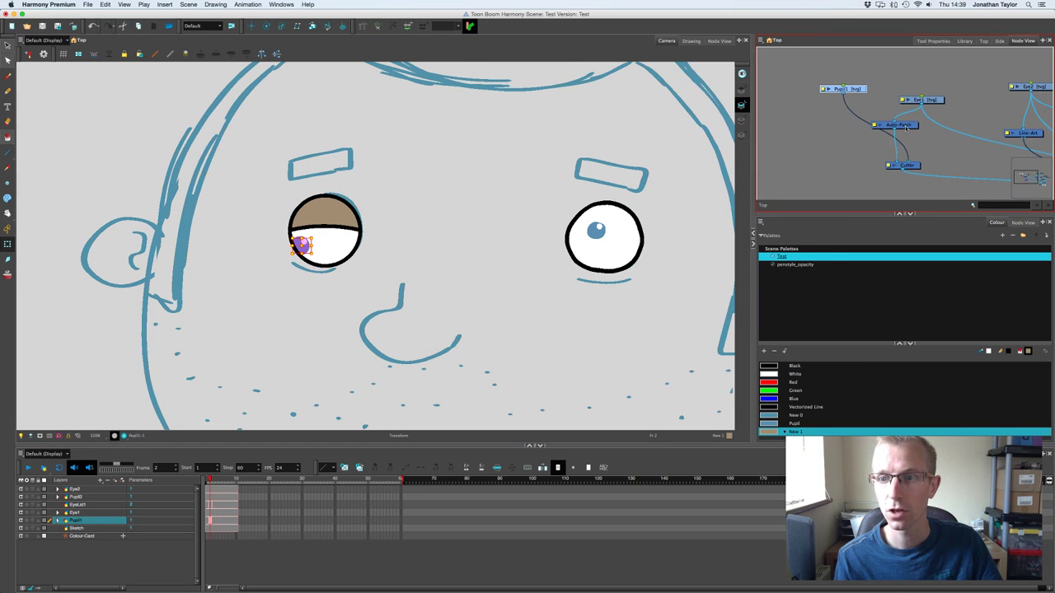
left_click(906, 125)
left_click_drag(904, 126, 907, 126)
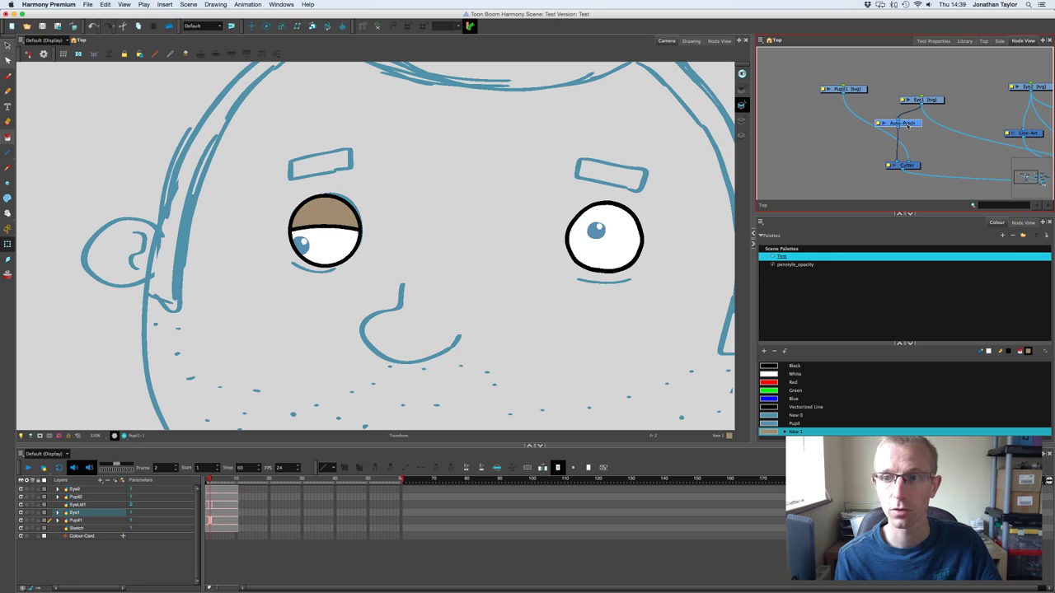
key("d")
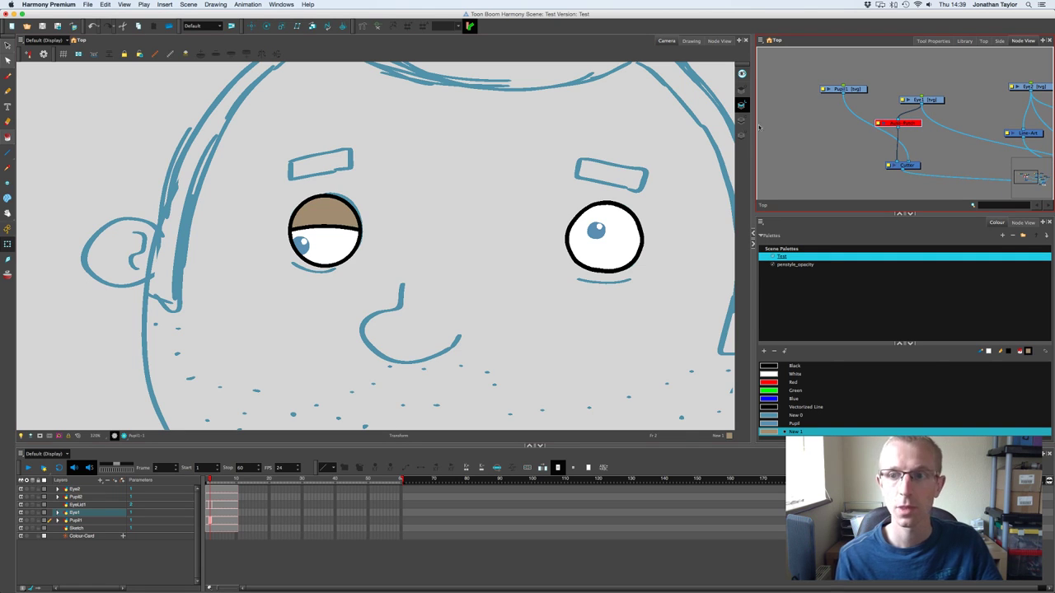
left_click(302, 243)
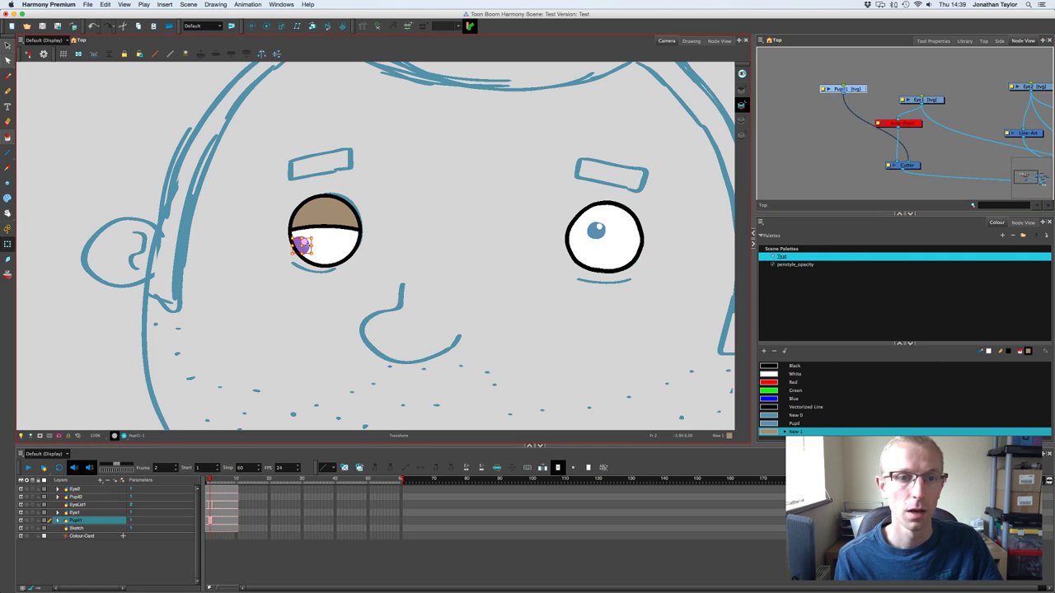
Step: Reorder EyeLid1's connection on the Composite node to put the eyelid in front of all other layers
mouse_move(845, 144)
left_mouse_down()
mouse_move(750, 115)
mouse_move(815, 116)
left_mouse_up()
left_click_drag(881, 138, 860, 152)
key("space")
left_click_drag(964, 146, 860, 148)
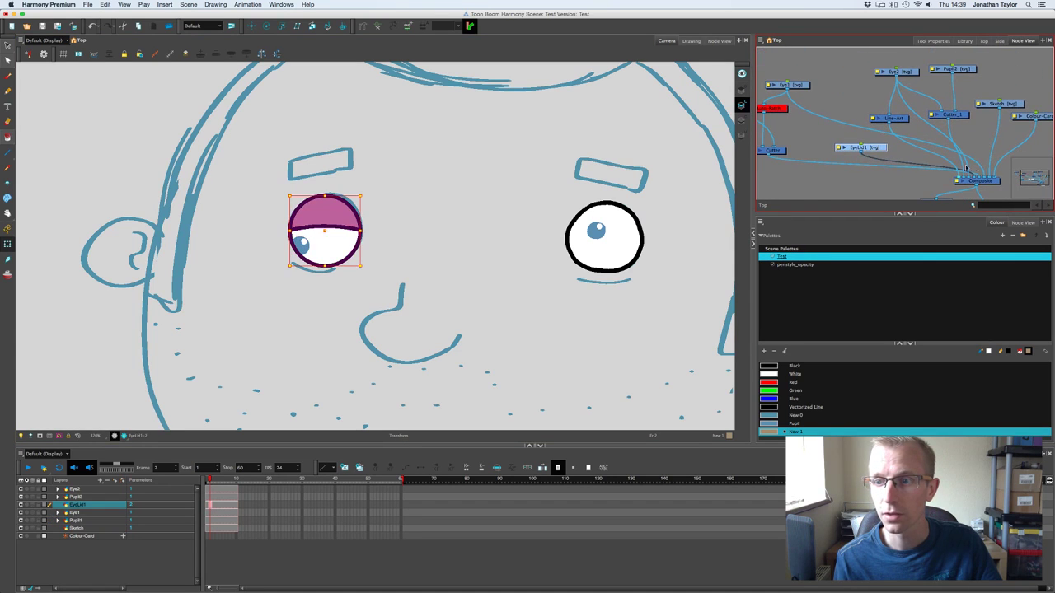
left_click_drag(977, 179, 957, 176)
left_click(403, 222)
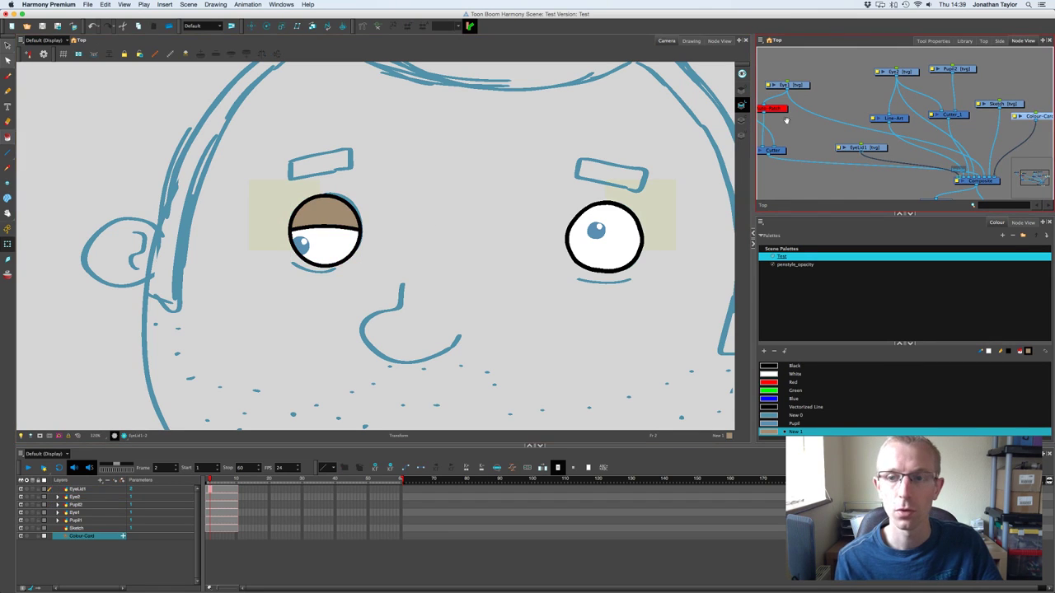
Step: Disable and re-enable the EyeLid1 node to compare the eye with and without its eyelid
key("space")
left_click_drag(765, 110, 817, 115)
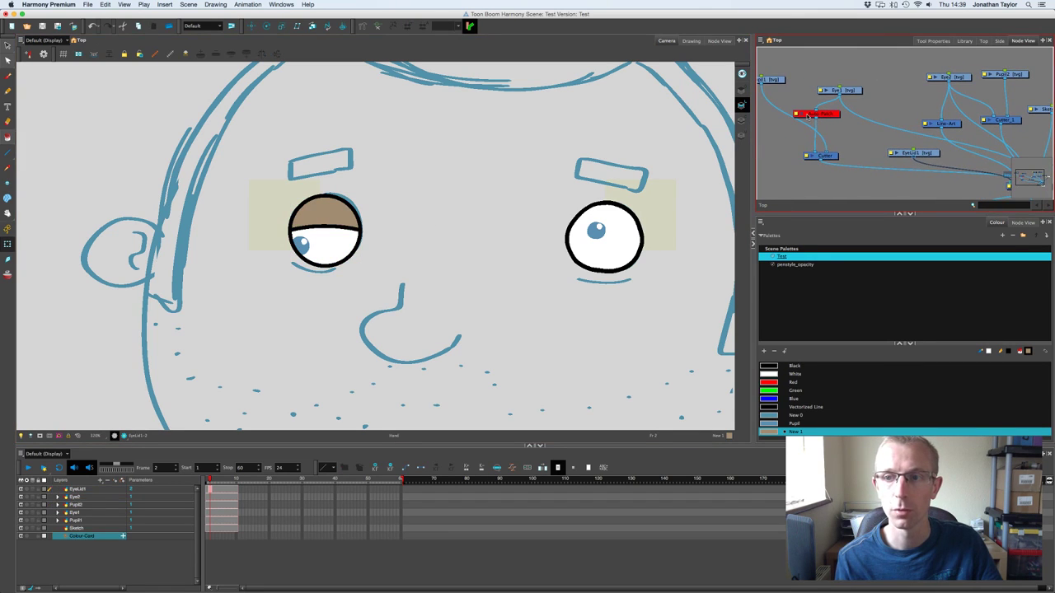
left_click(919, 154)
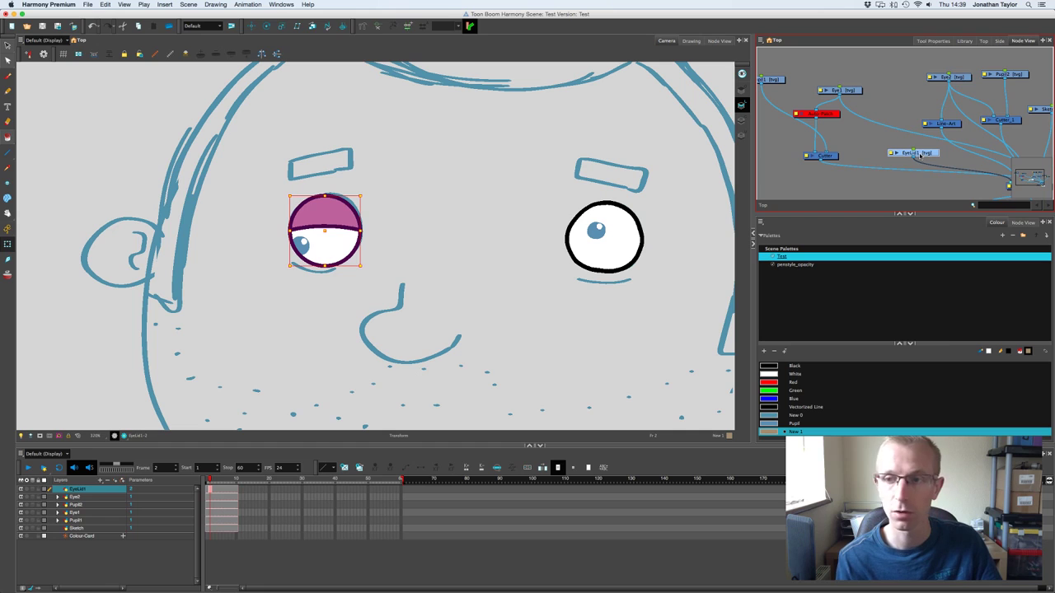
key("d")
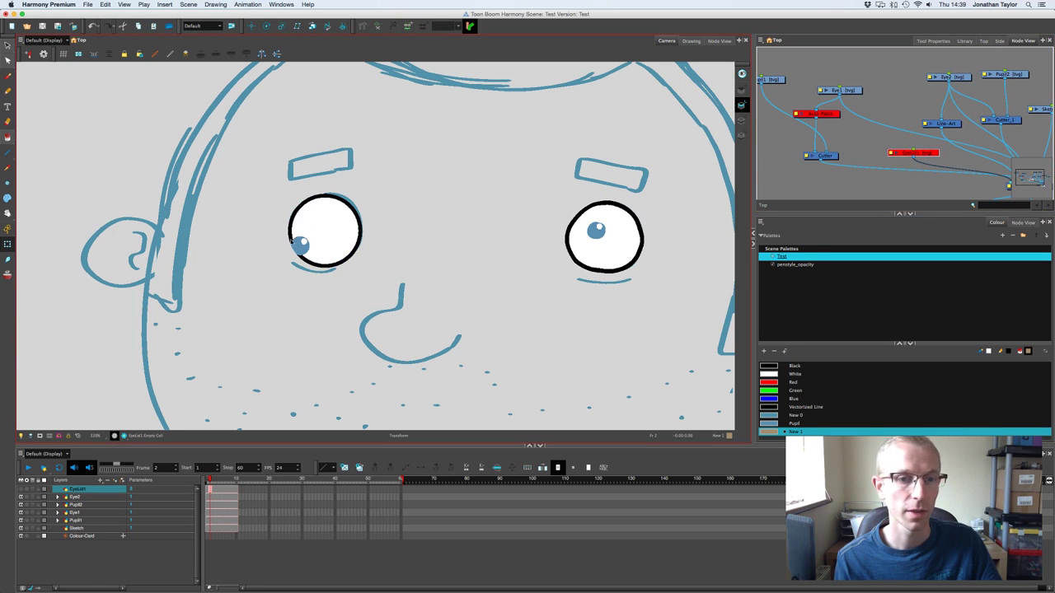
left_click(928, 155)
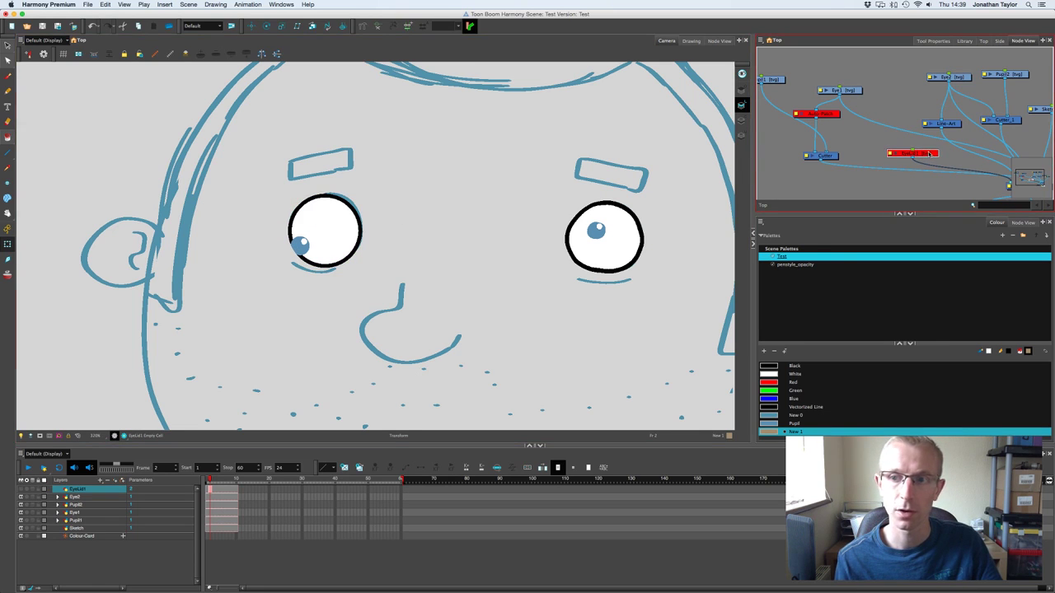
key("d")
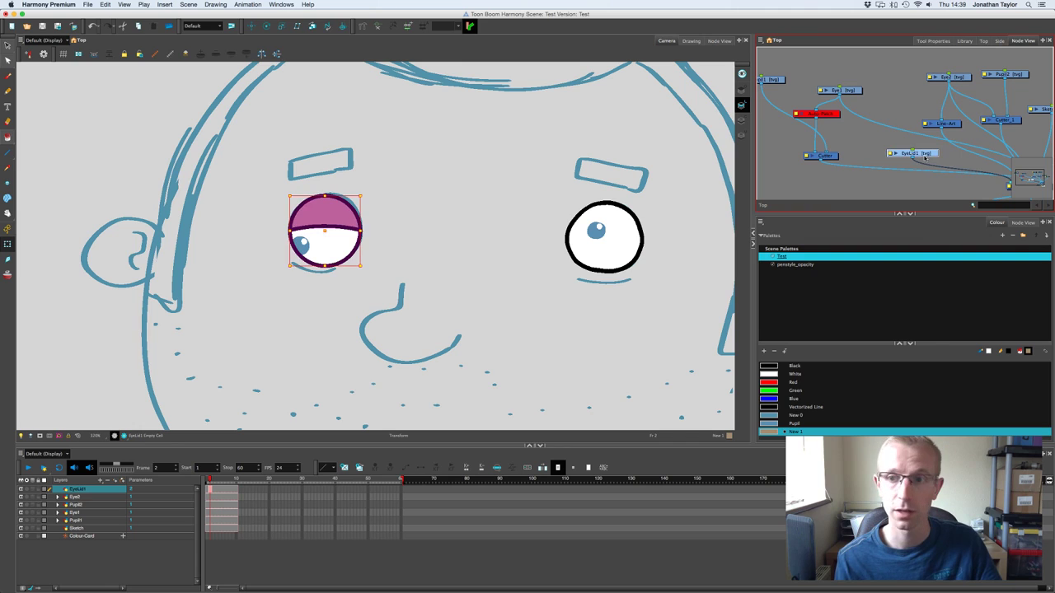
Step: Move Eye1's pupil back towards the middle of the eye, just below the lid line, and return to frame 1
left_click(301, 246)
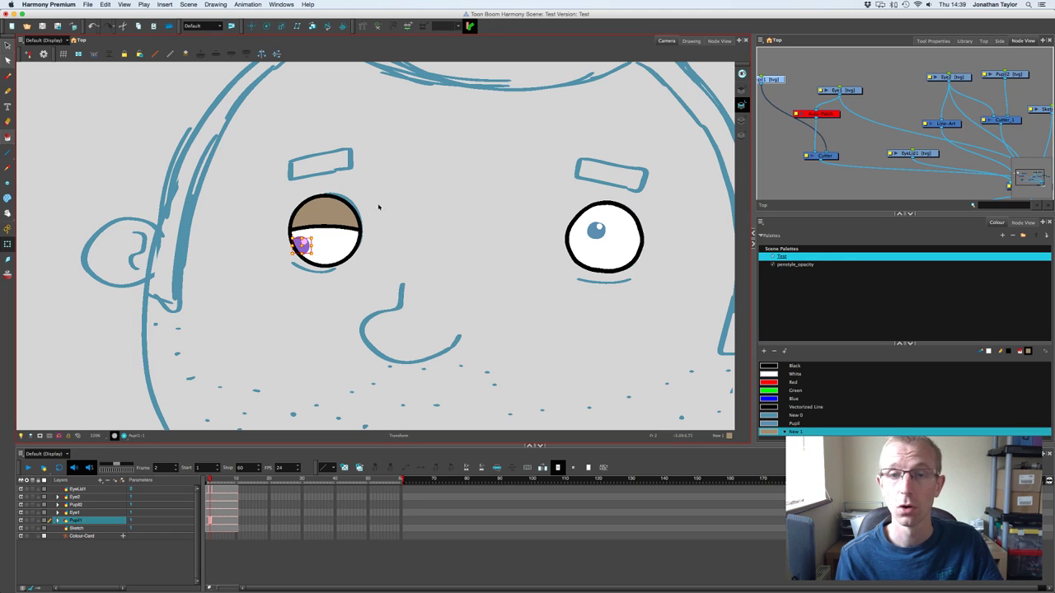
mouse_move(303, 244)
left_mouse_down()
mouse_move(302, 229)
mouse_move(318, 229)
mouse_move(320, 241)
left_mouse_up()
left_click_drag(211, 480, 206, 480)
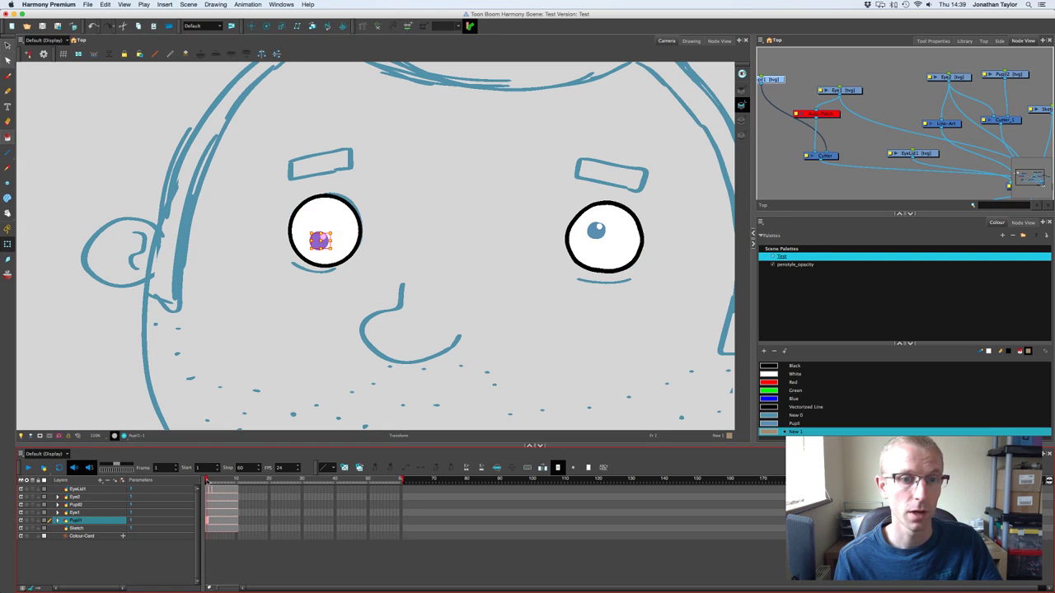
Step: Try swapping EyeLid1's frame 5 drawing for drawing 1 with Drawing Substitution, and undo the swap
left_click(964, 40)
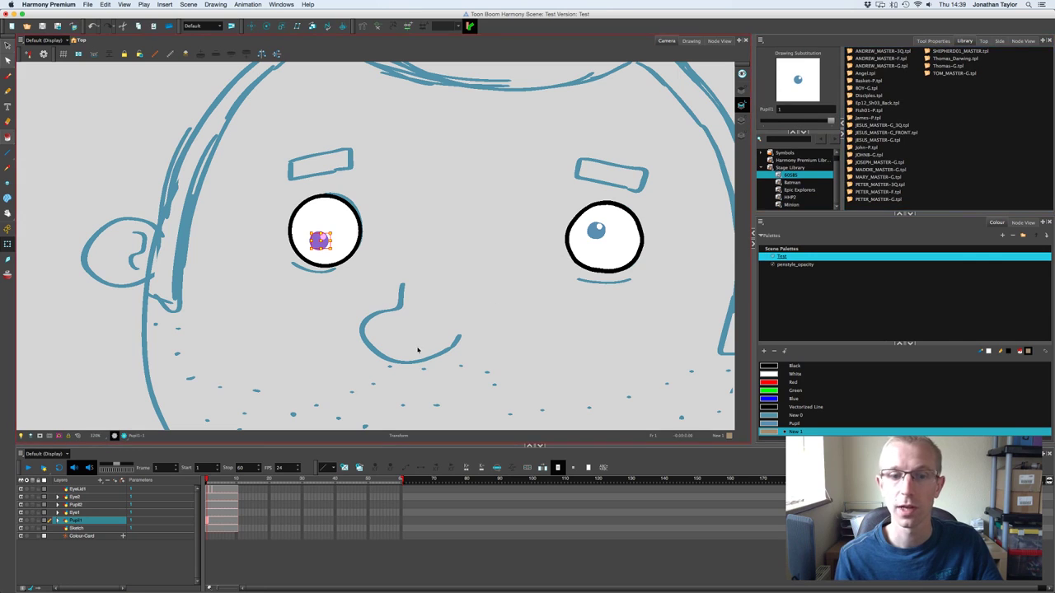
left_click_drag(207, 480, 213, 480)
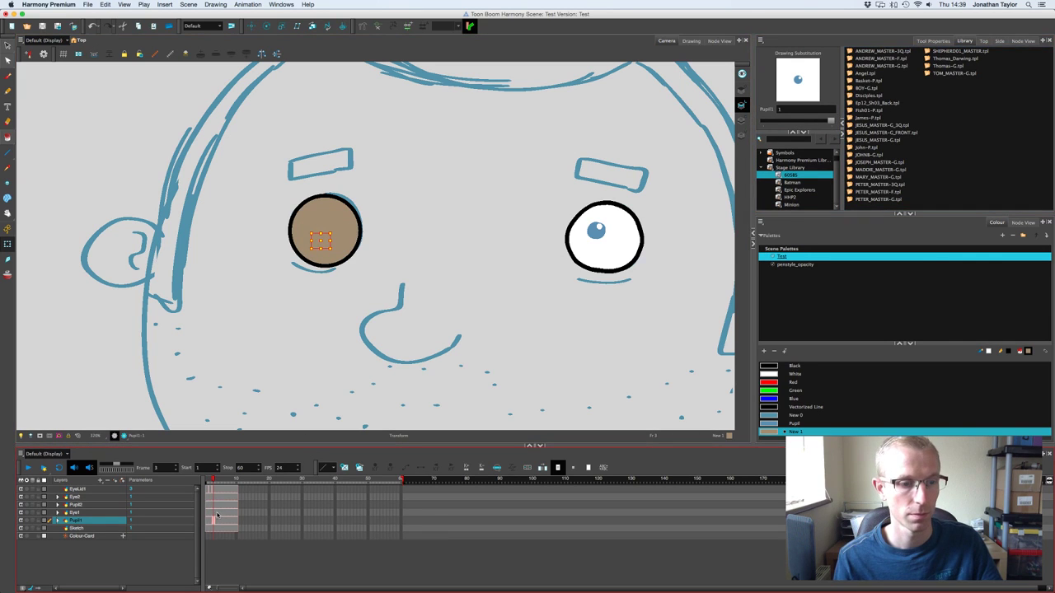
left_click(217, 505)
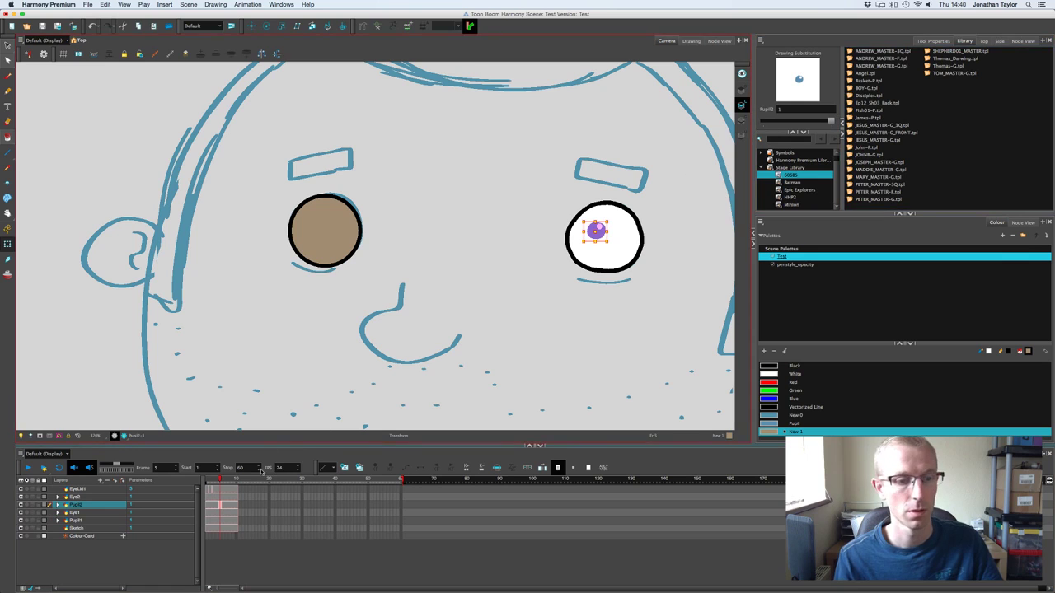
left_click(219, 489)
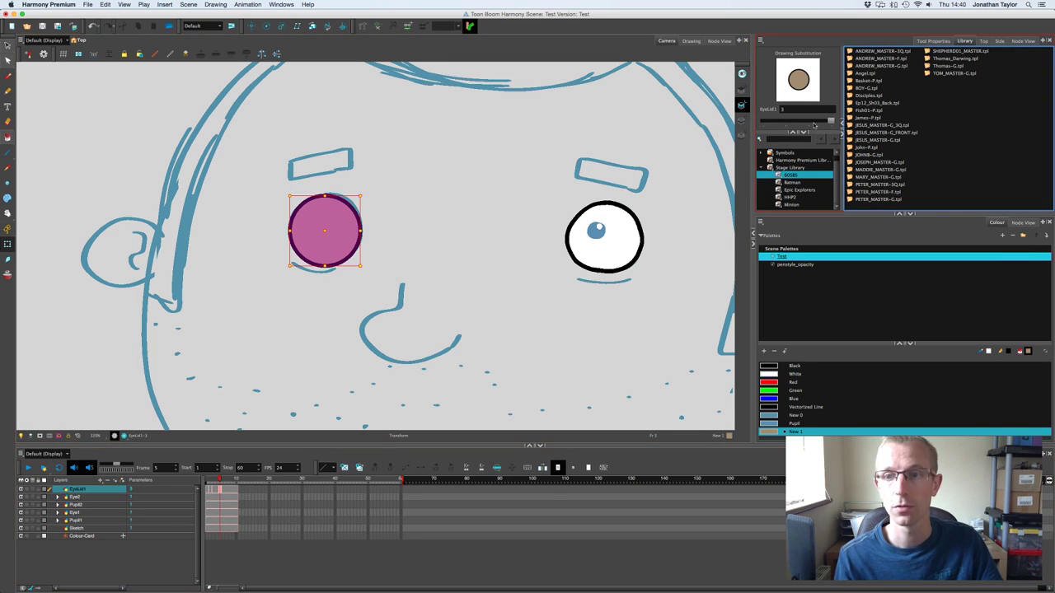
mouse_move(822, 122)
left_mouse_down()
mouse_move(765, 125)
mouse_move(785, 123)
left_mouse_up()
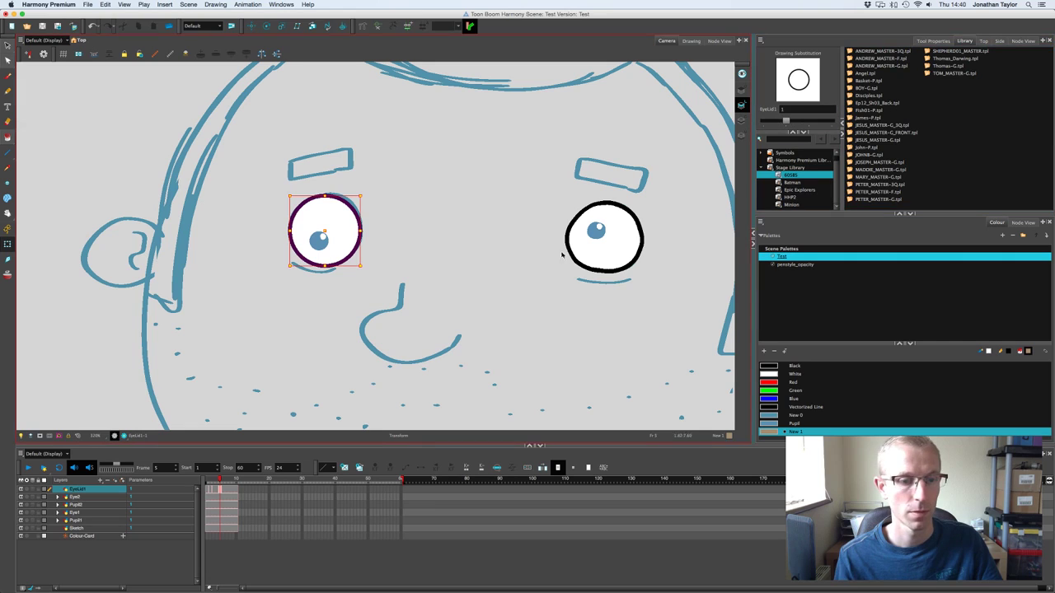
left_click(217, 491)
left_click(222, 491)
left_click(223, 520)
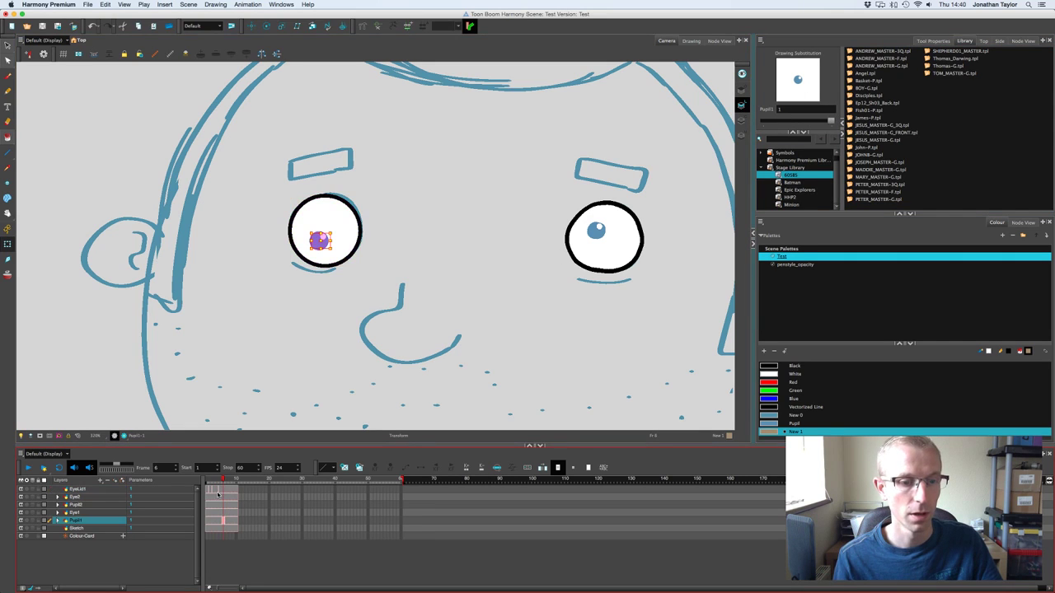
key("super+z")
key("super+z")
key("super+z")
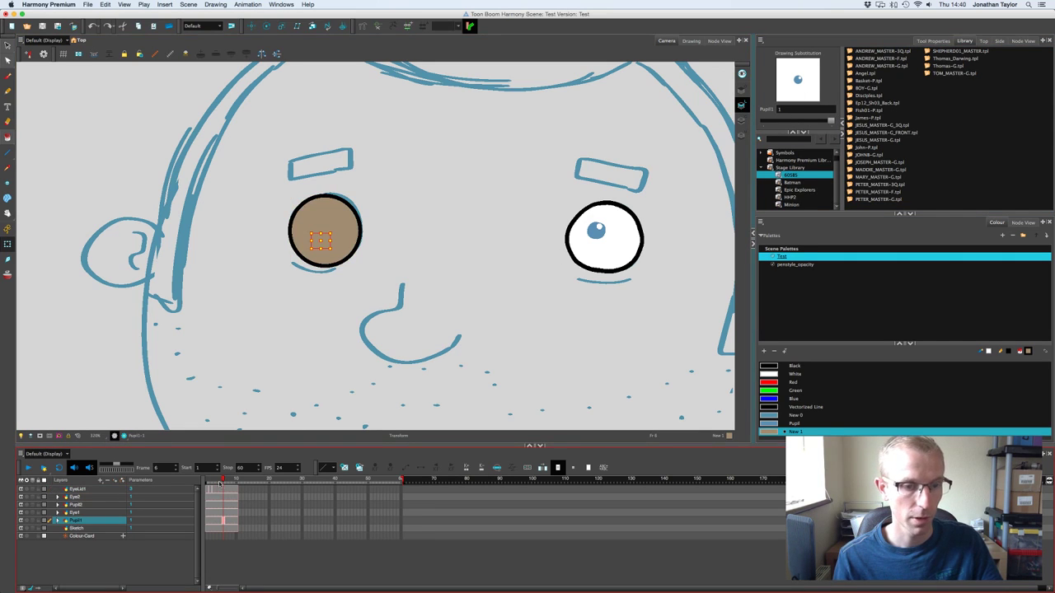
Step: At frame 1, add a vector drawing layer named EyeLid2 directly above the Eye2 layer
left_click(208, 480)
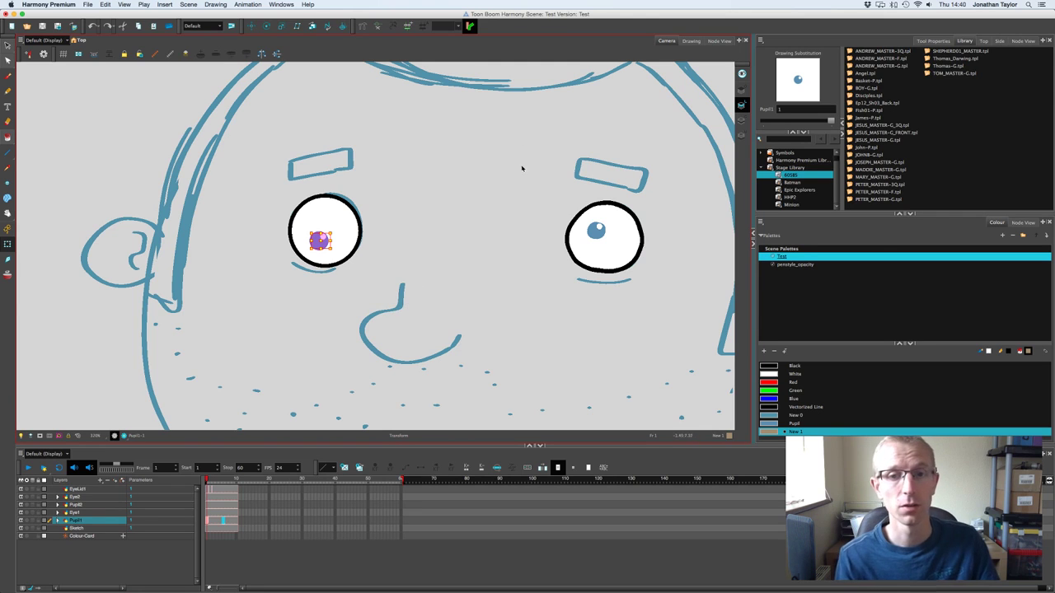
left_click_drag(496, 218, 450, 221)
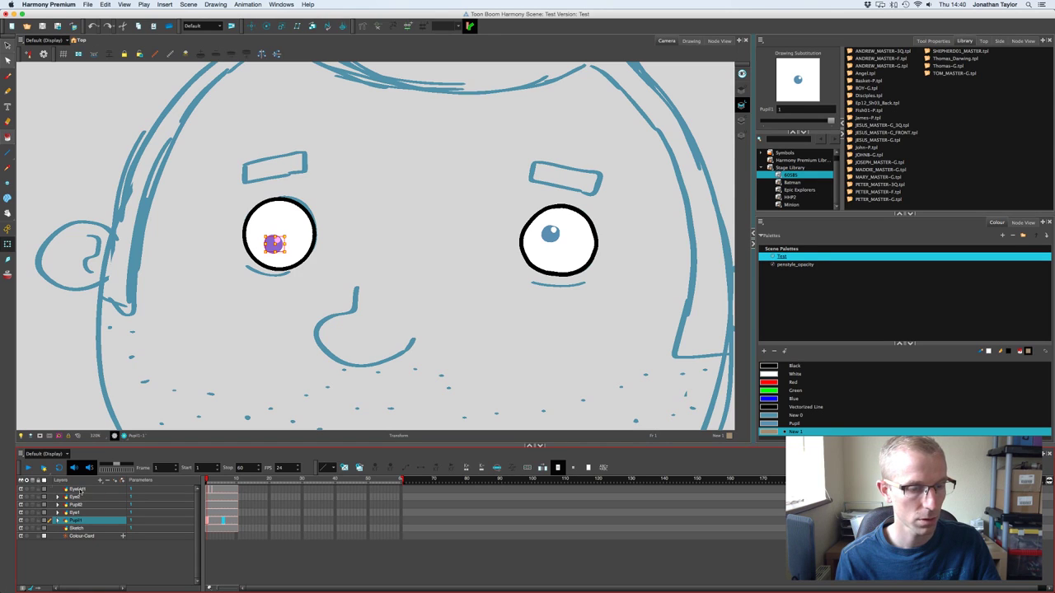
left_click(79, 490)
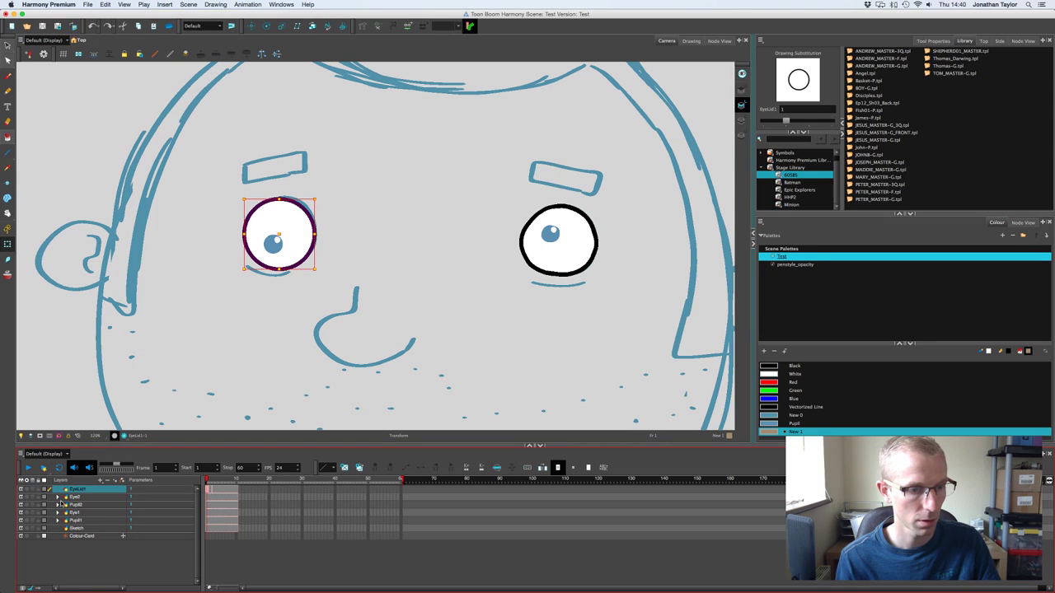
left_click(77, 498)
left_click(102, 479)
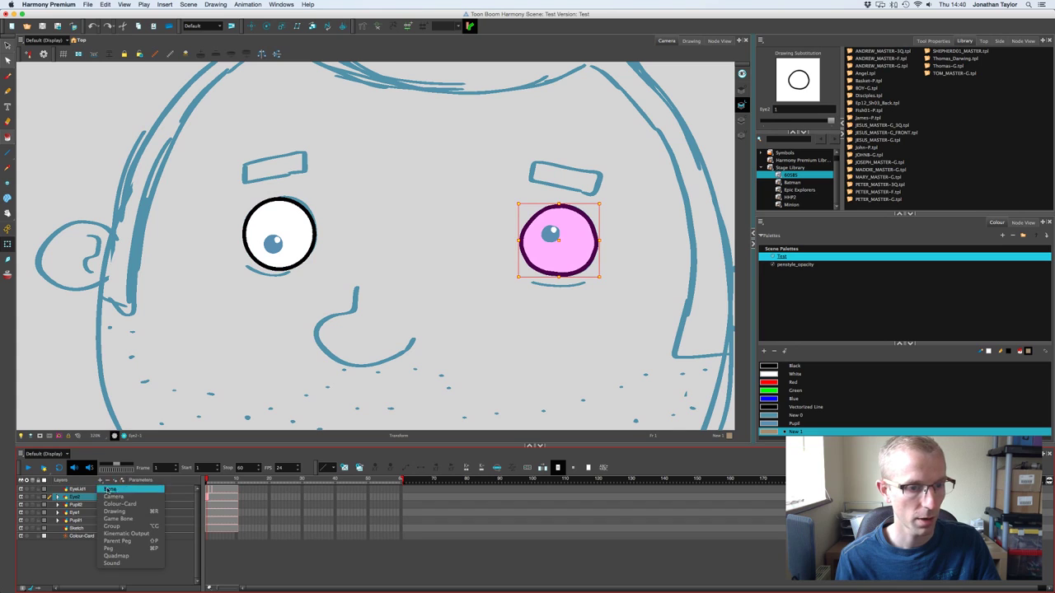
left_click(124, 511)
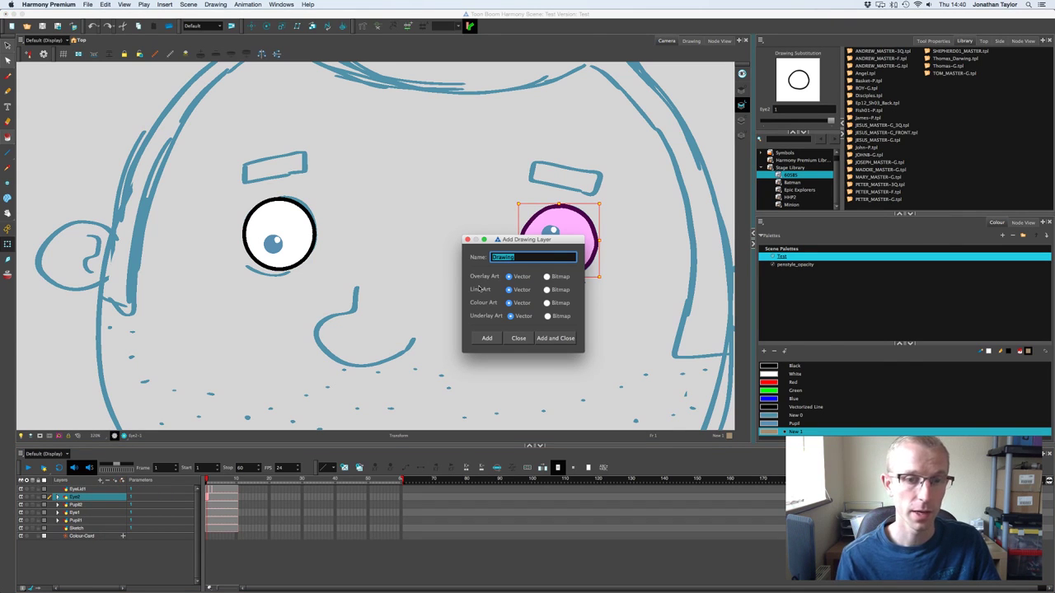
type("Eye")
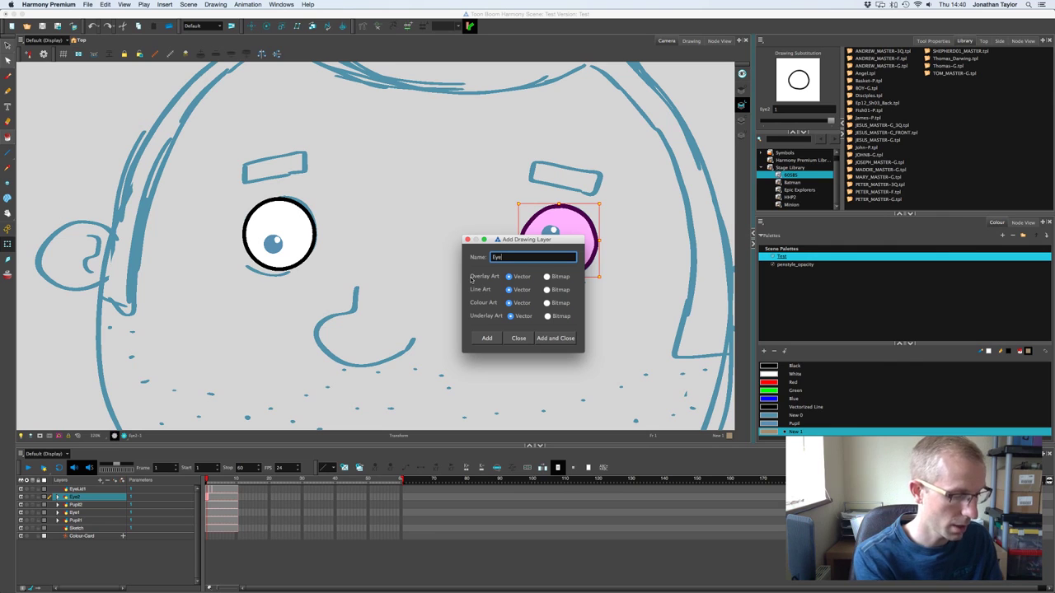
type("Lid2")
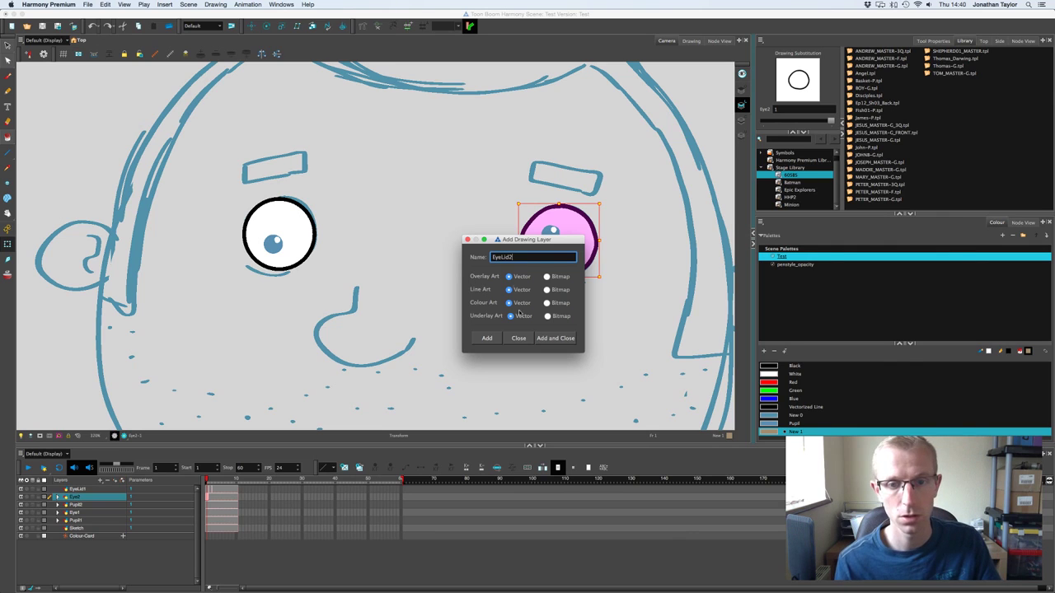
left_click(554, 338)
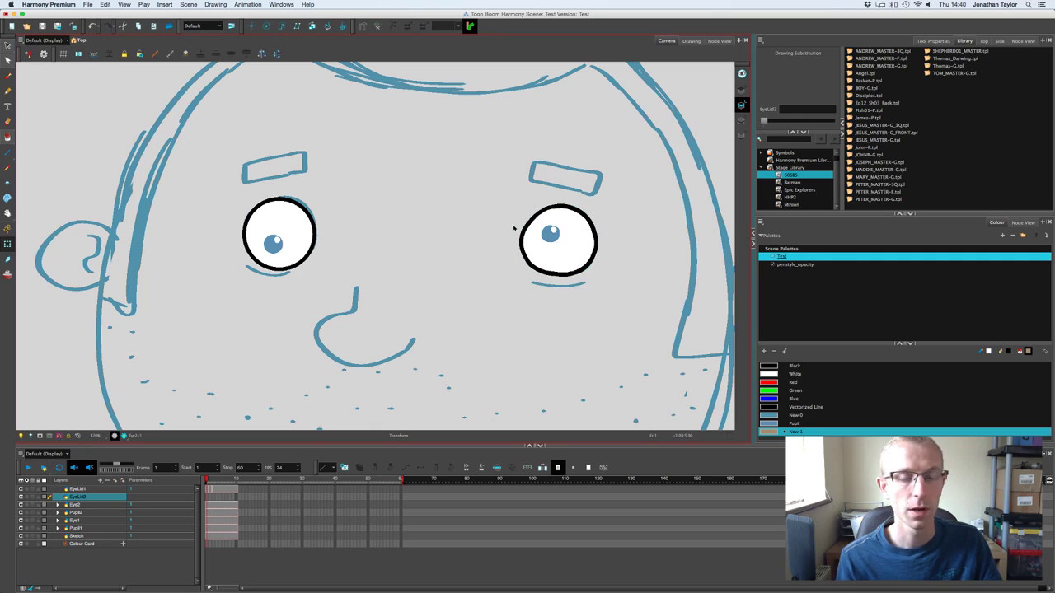
Step: Brush a closed, dome-shaped black eyelid outline on EyeLid2 around the second eye, with its flat lower edge crossing the eye's middle
left_click(7, 76)
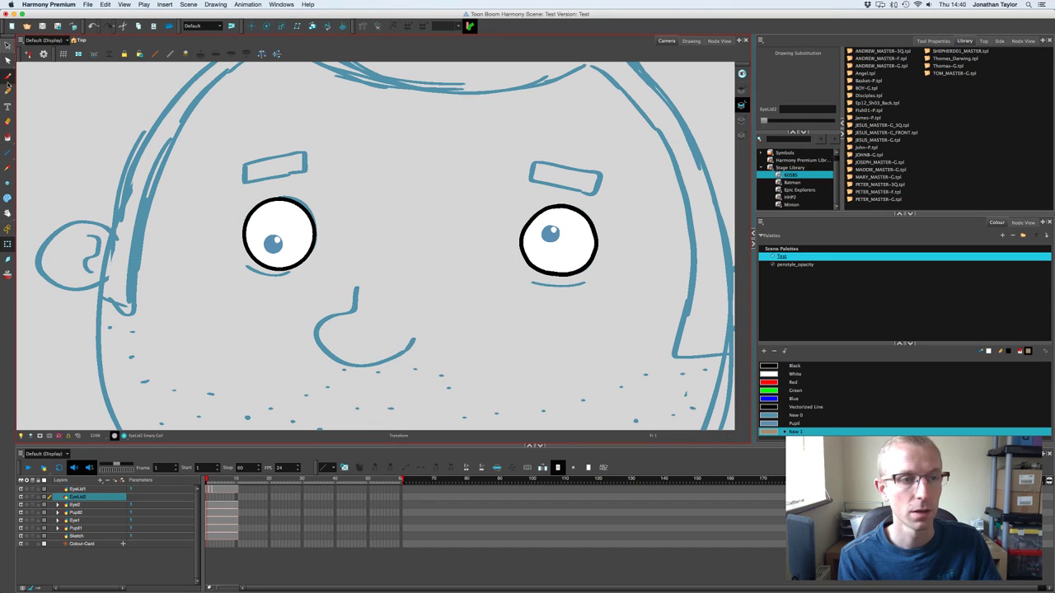
left_click(771, 366)
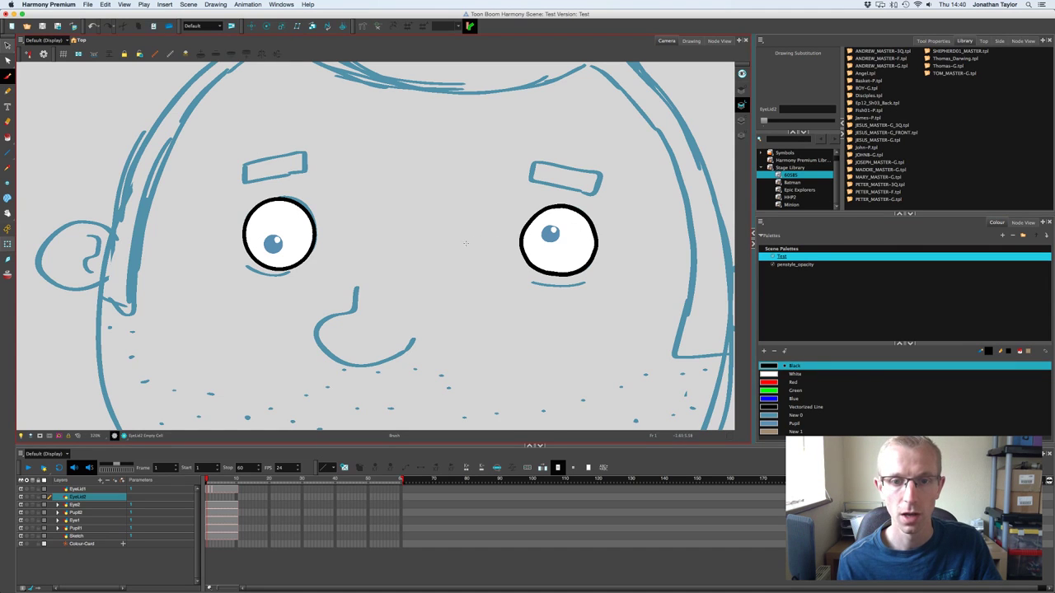
left_click_drag(466, 241, 669, 244)
key("super+z")
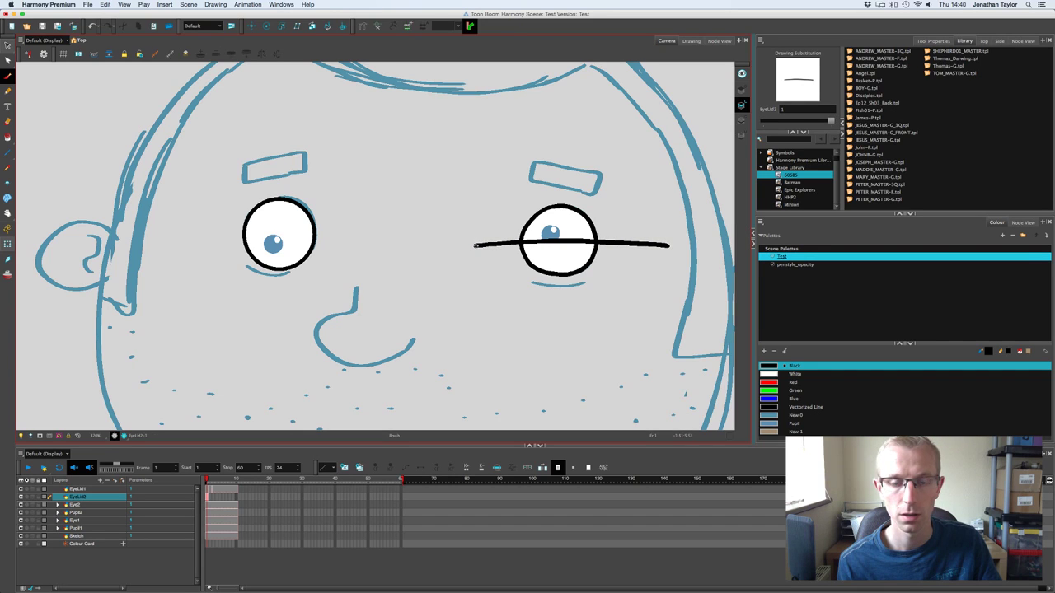
mouse_move(475, 241)
left_mouse_down()
mouse_move(476, 159)
mouse_move(492, 123)
mouse_move(571, 93)
mouse_move(621, 99)
mouse_move(653, 125)
mouse_move(671, 246)
left_mouse_up()
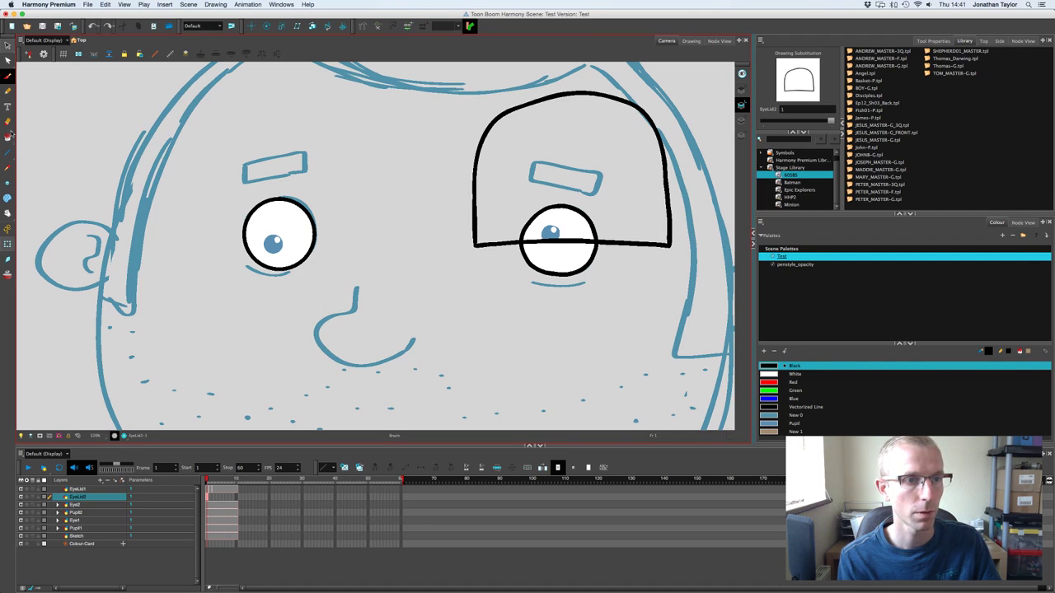
Step: Fill the EyeLid2 outline with the brown New 1 colour and switch to the Select tool
left_click(7, 136)
left_click(791, 432)
left_click(573, 206)
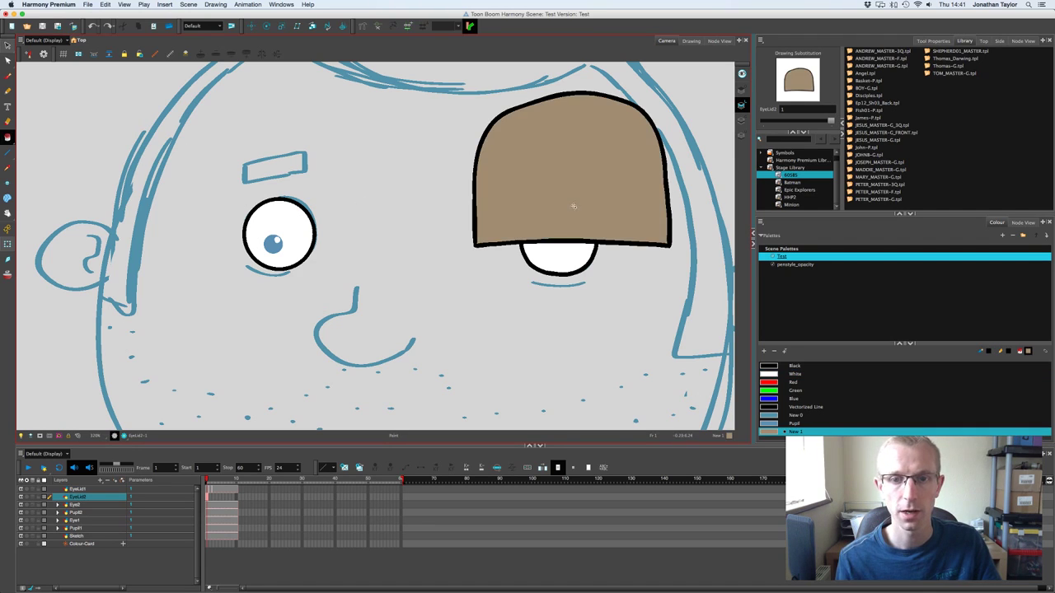
key("alt+s")
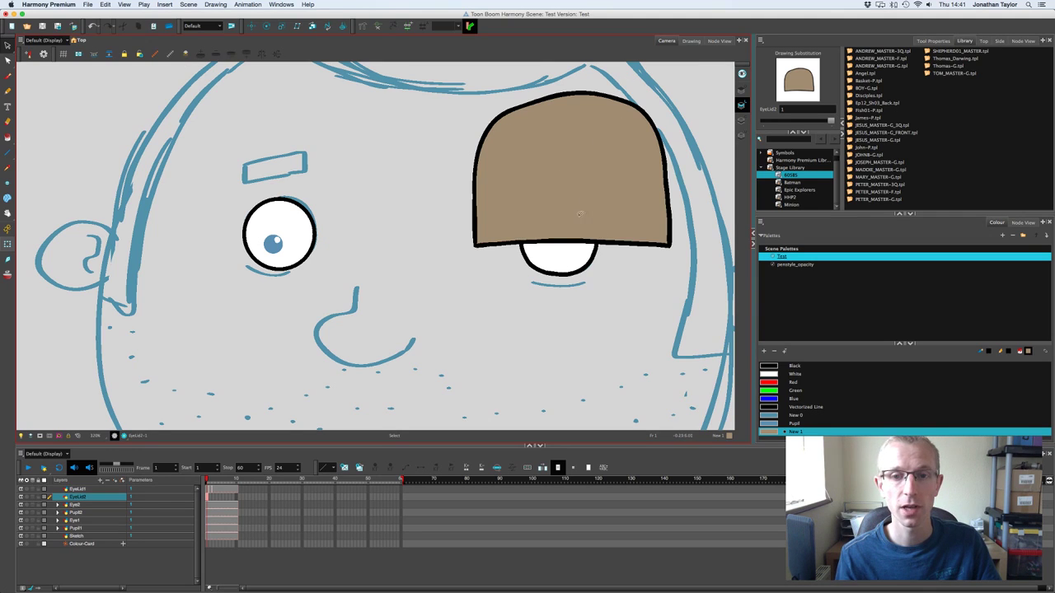
Step: In the node network, move EyeLid2 clear of the other nodes, search the node library for "cutter" and add a Cutter node below it
left_click(717, 41)
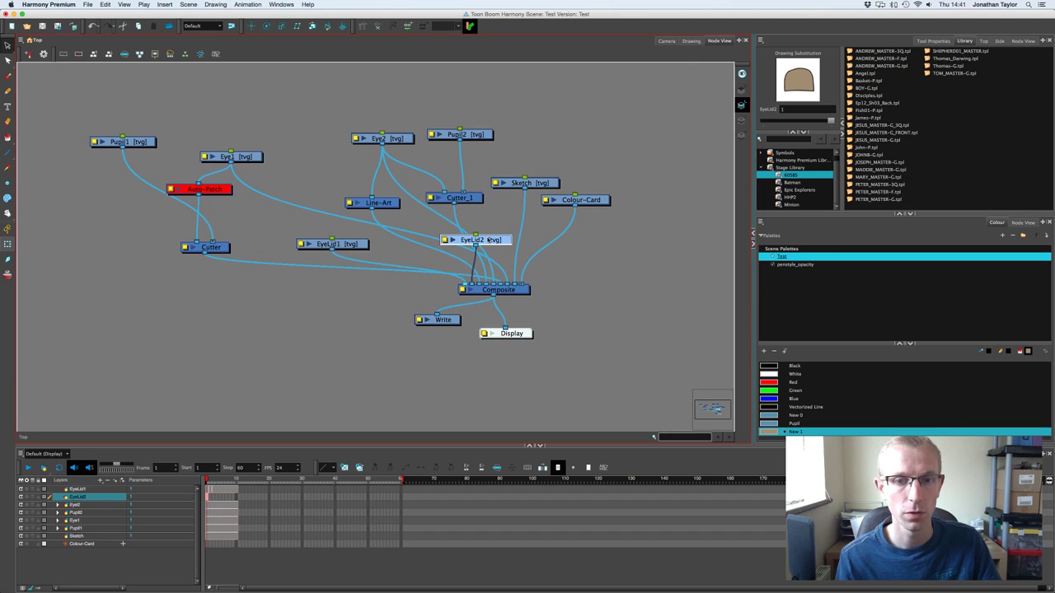
left_click_drag(489, 240, 343, 298)
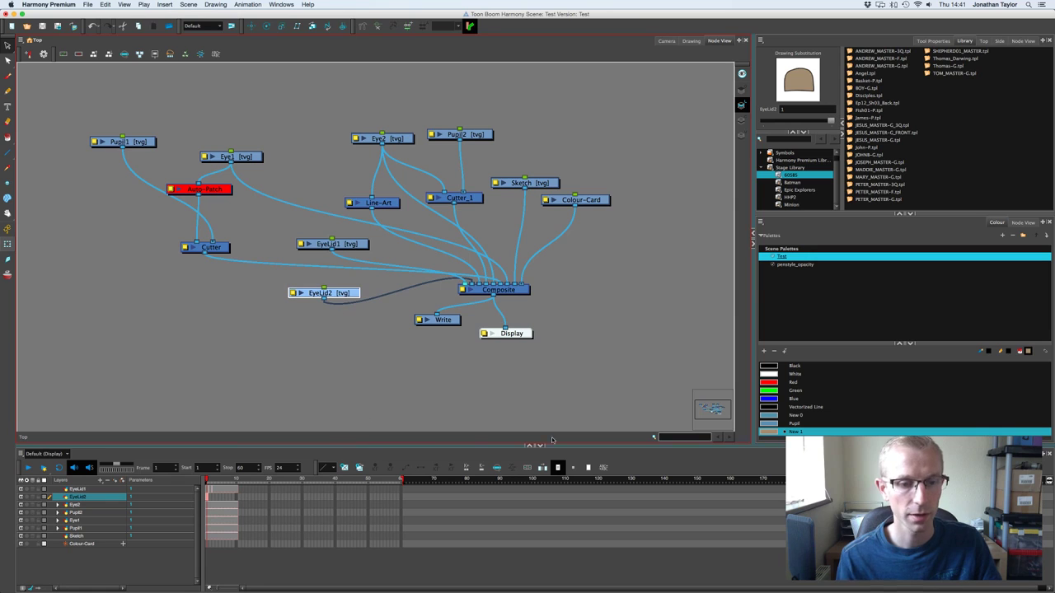
left_click(1012, 453)
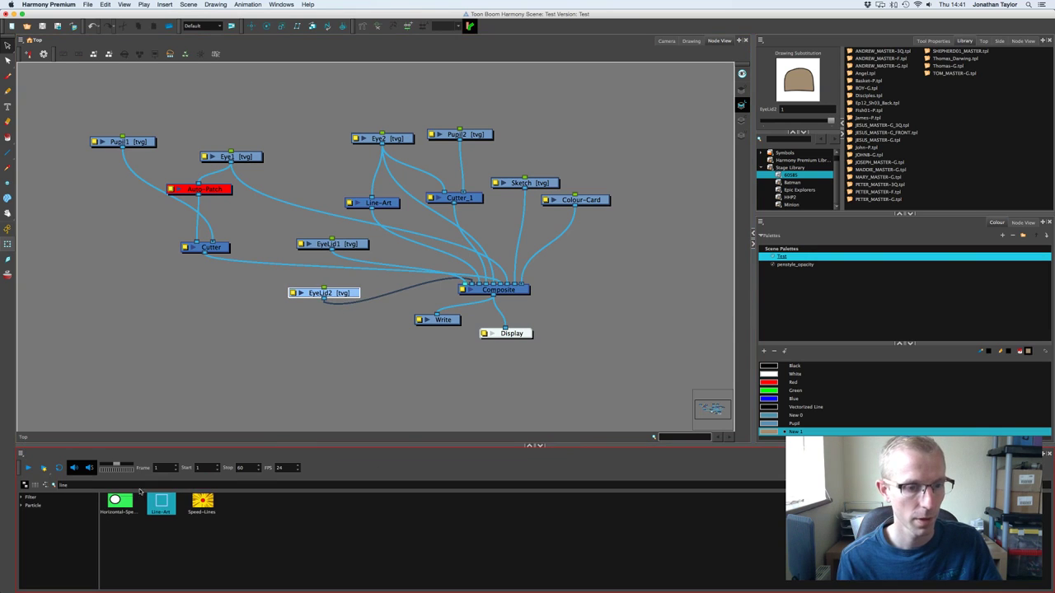
left_click_drag(69, 485, 52, 483)
left_click(76, 439)
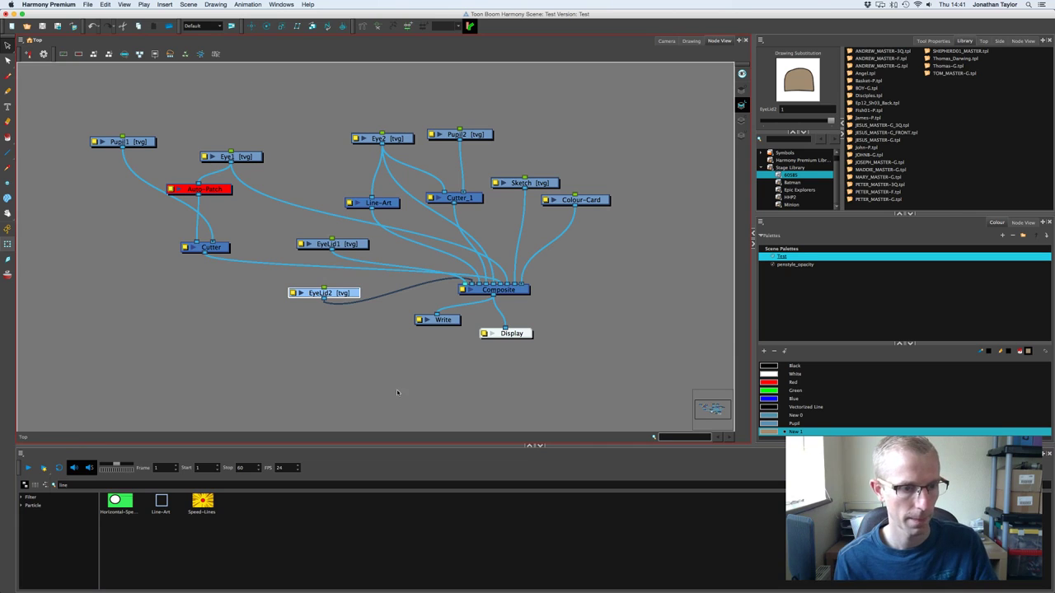
left_click_drag(69, 484, 55, 485)
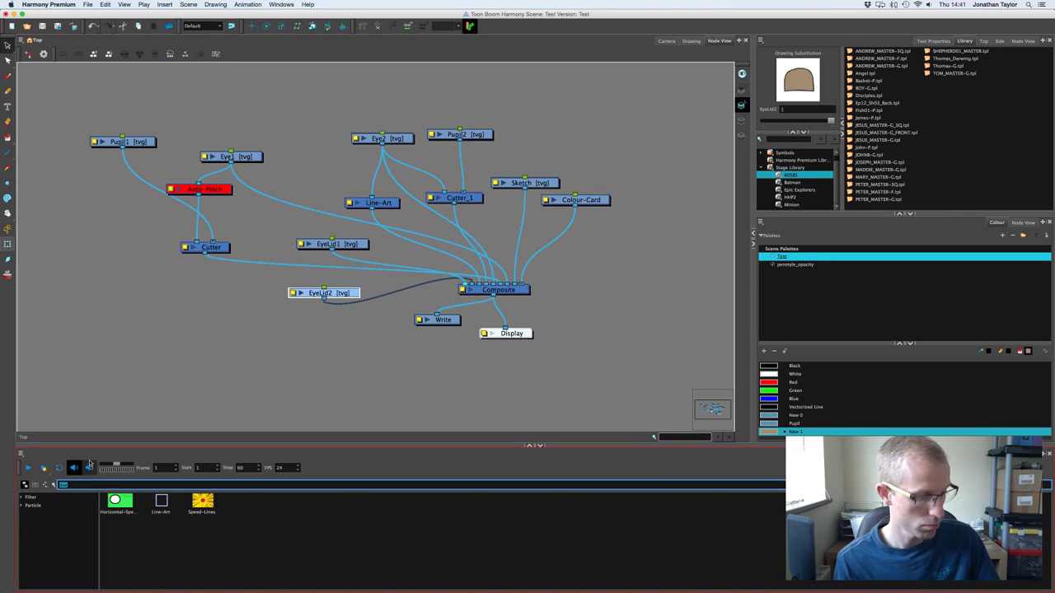
type("cutter")
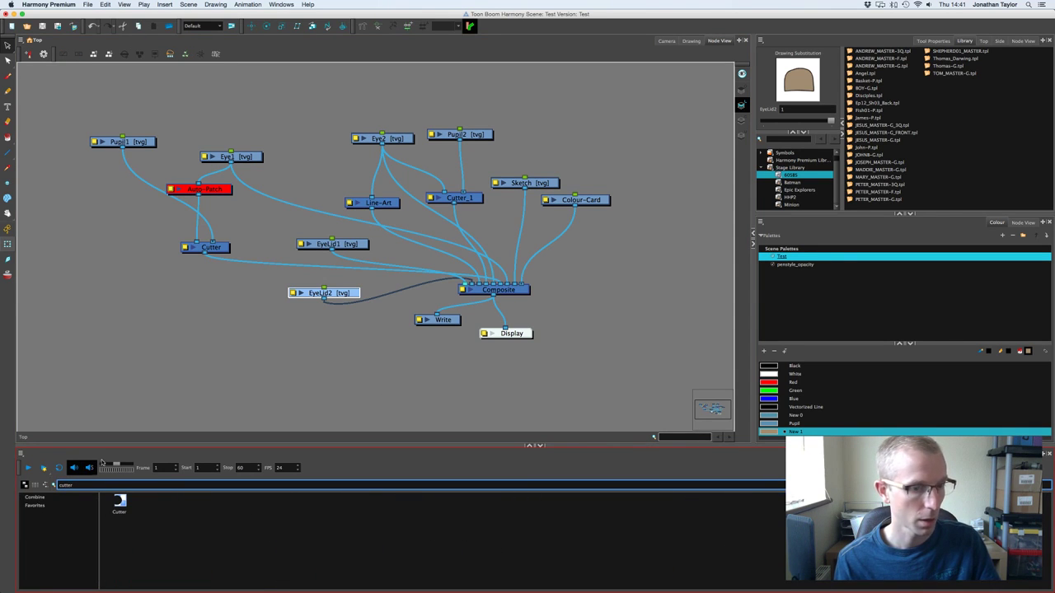
mouse_move(120, 503)
left_mouse_down()
mouse_move(263, 341)
mouse_move(368, 323)
left_mouse_up()
left_click_drag(327, 294, 298, 285)
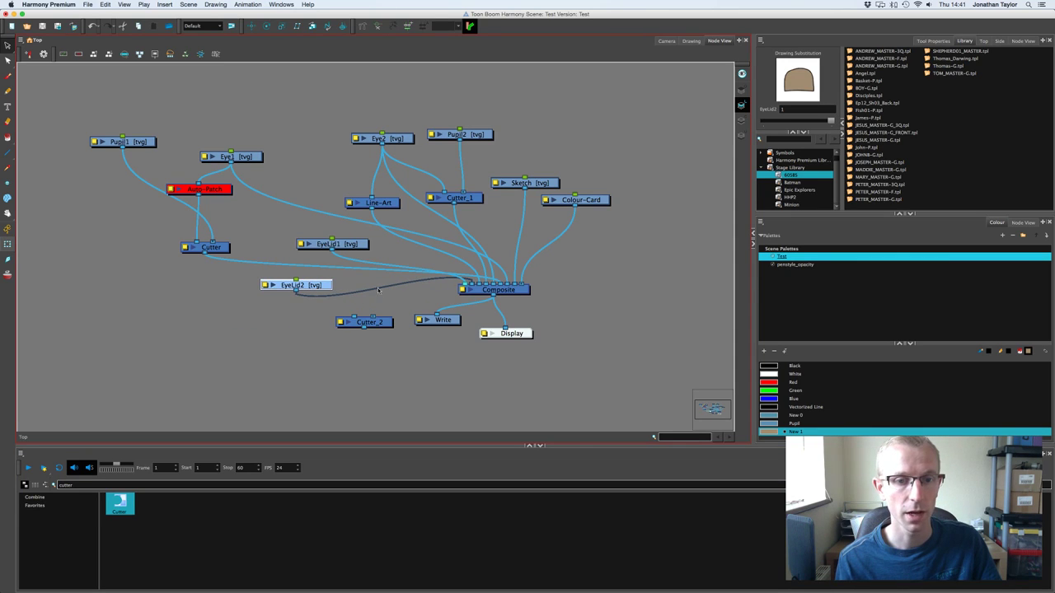
Step: Reroute EyeLid2's output from the Composite to the new cutter's right input, and connect Eye2 to its left input
left_click_drag(380, 289, 380, 328)
left_click_drag(320, 286, 322, 285)
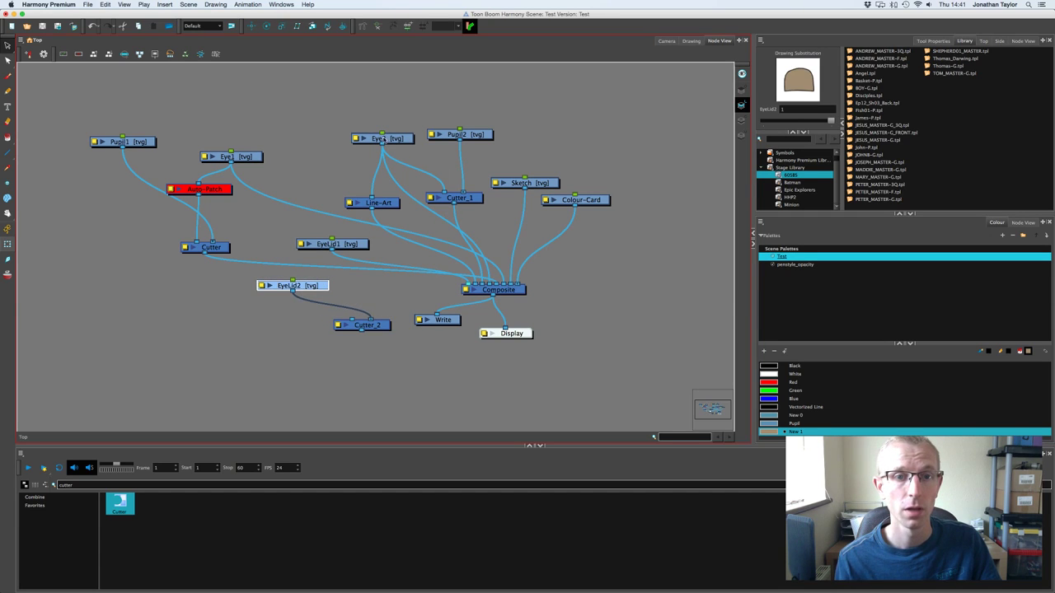
mouse_move(397, 139)
left_mouse_down()
mouse_move(362, 241)
mouse_move(353, 322)
mouse_move(379, 322)
left_mouse_up()
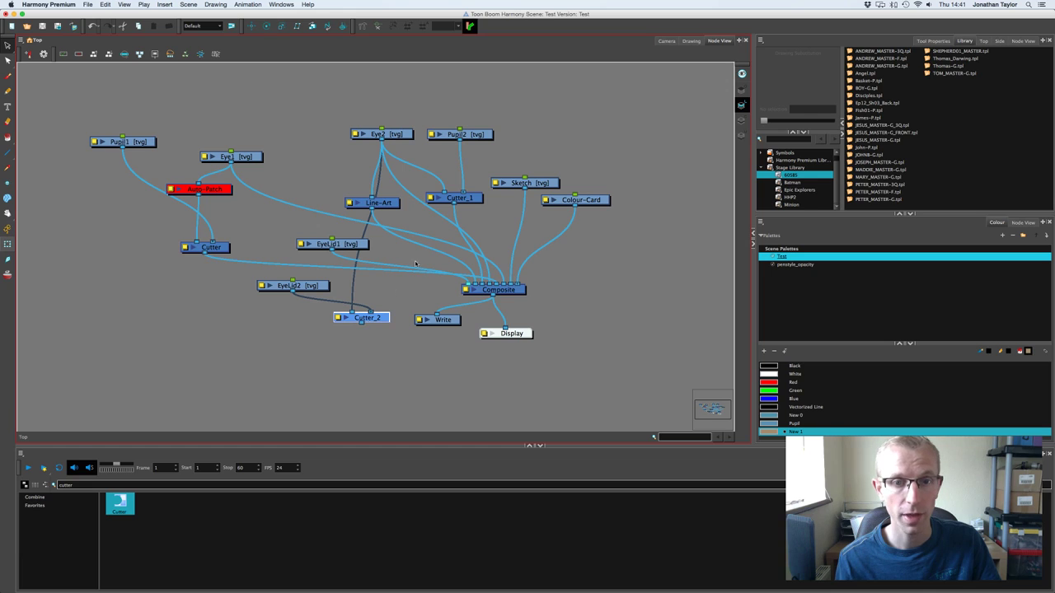
Step: Tidy the network: lower Composite, Write and Display, place EyeLid1 below Cutter, and set EyeLid2 and Cutter_2 between Eye1 and Eye2
left_click(489, 299)
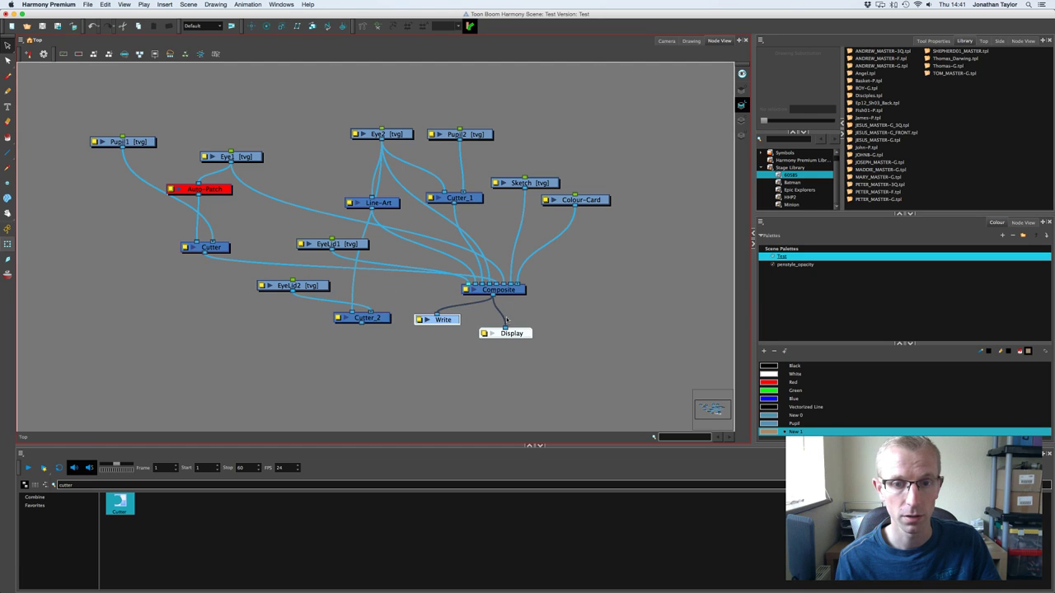
left_click_drag(424, 346, 486, 412)
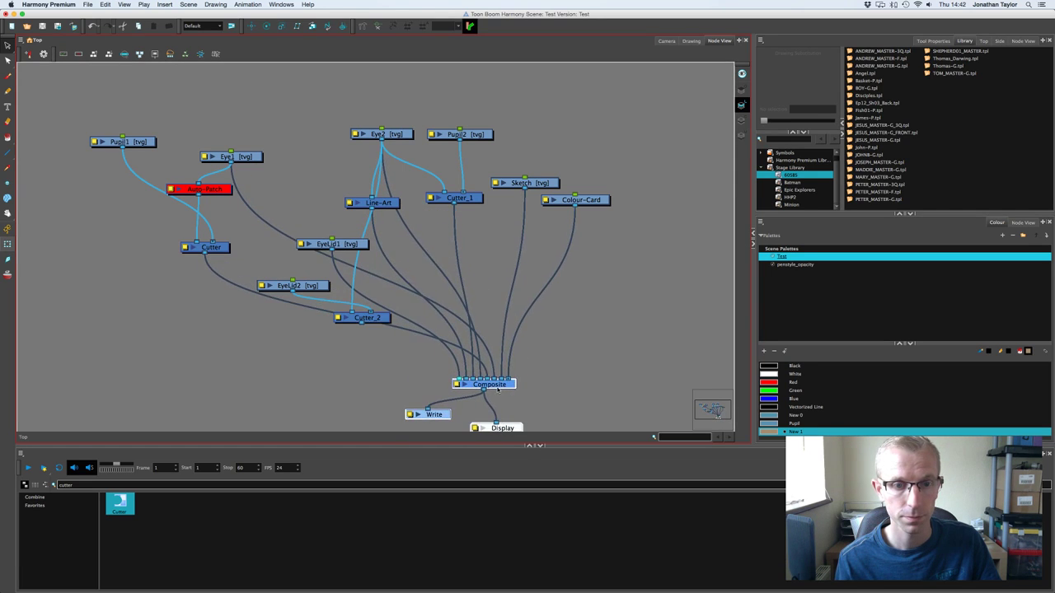
left_click(341, 246)
left_click(313, 283, "shift")
left_click(359, 316, "shift")
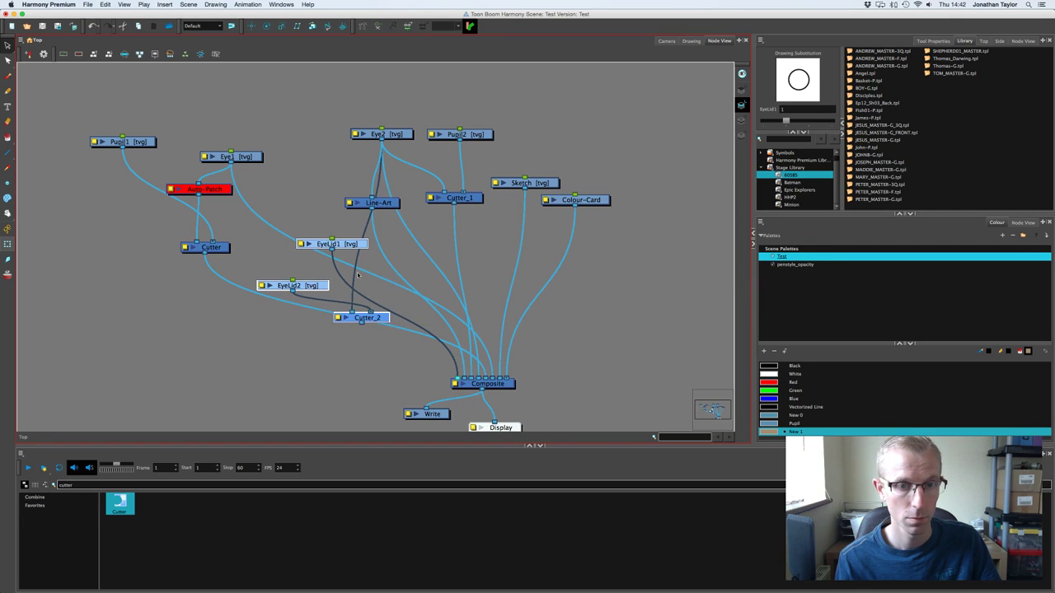
left_click_drag(351, 244, 314, 94)
left_click_drag(310, 81, 255, 346)
left_click(343, 87)
left_click_drag(322, 159, 313, 183)
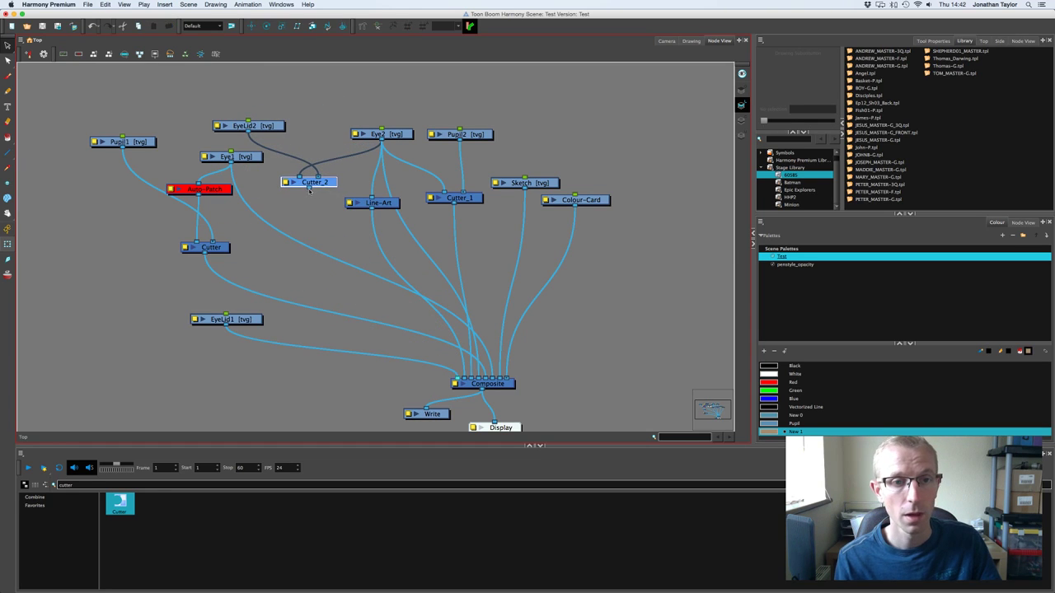
Step: Connect Cutter_2's output to the Composite next to the Line-Art connection and check the eyelid in the camera view
left_click(382, 204)
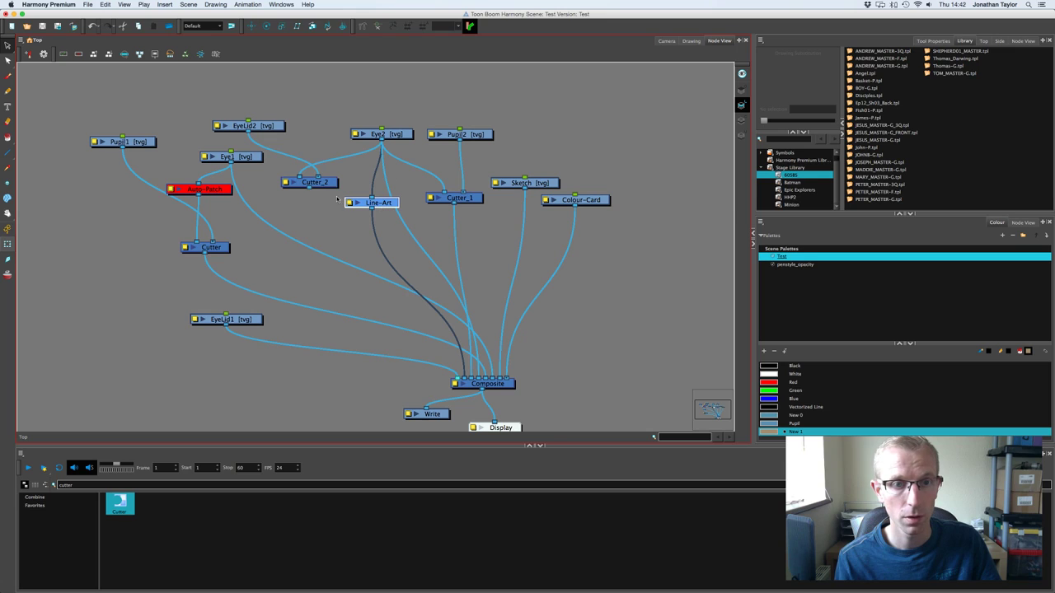
left_click_drag(314, 194, 461, 377)
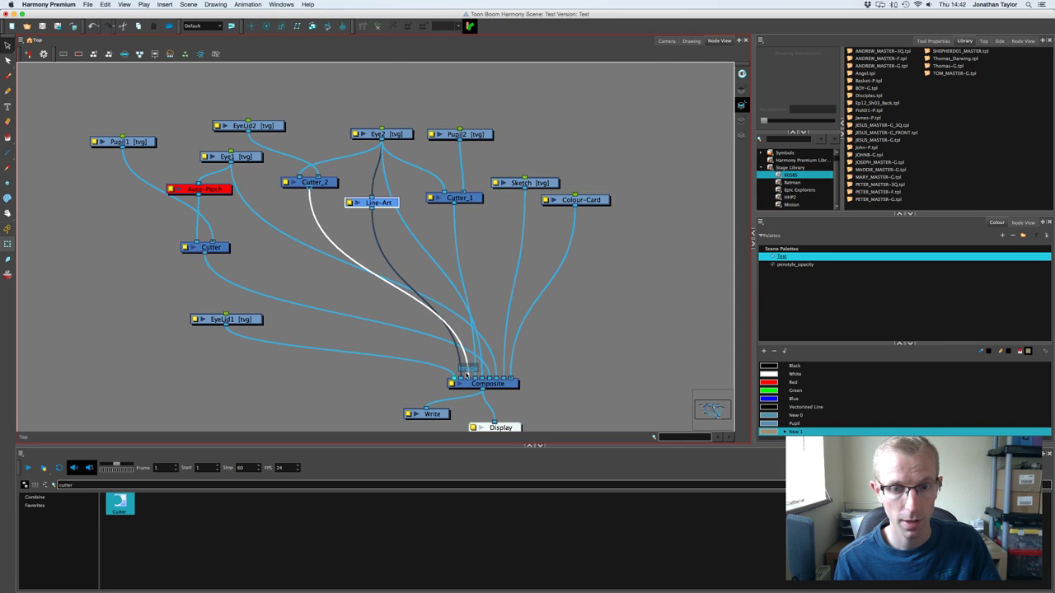
left_click(666, 42)
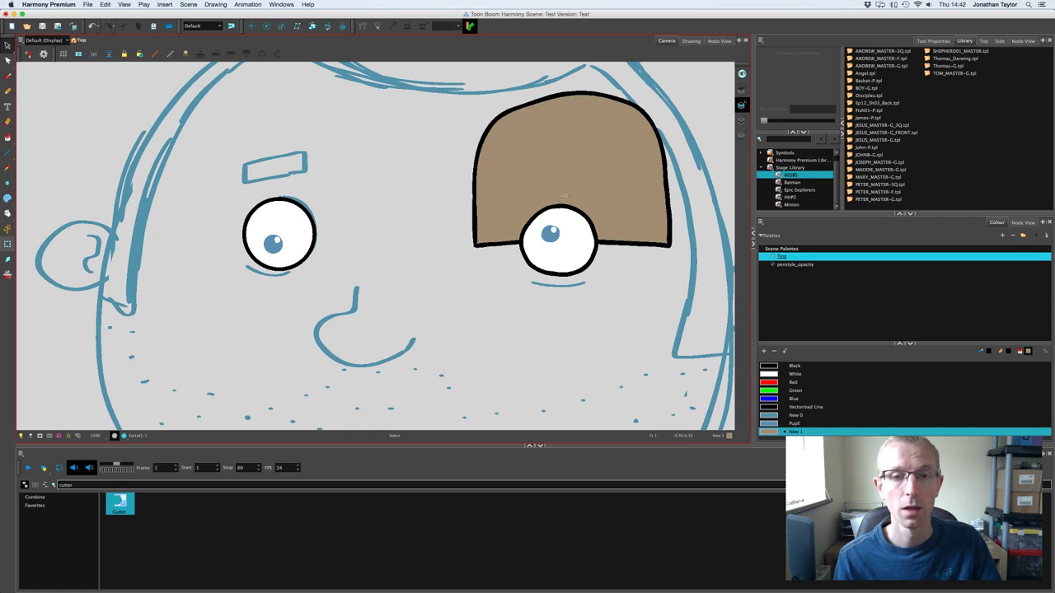
Step: Turn on Inverted for Cutter_2 and return to the camera view
left_click(718, 40)
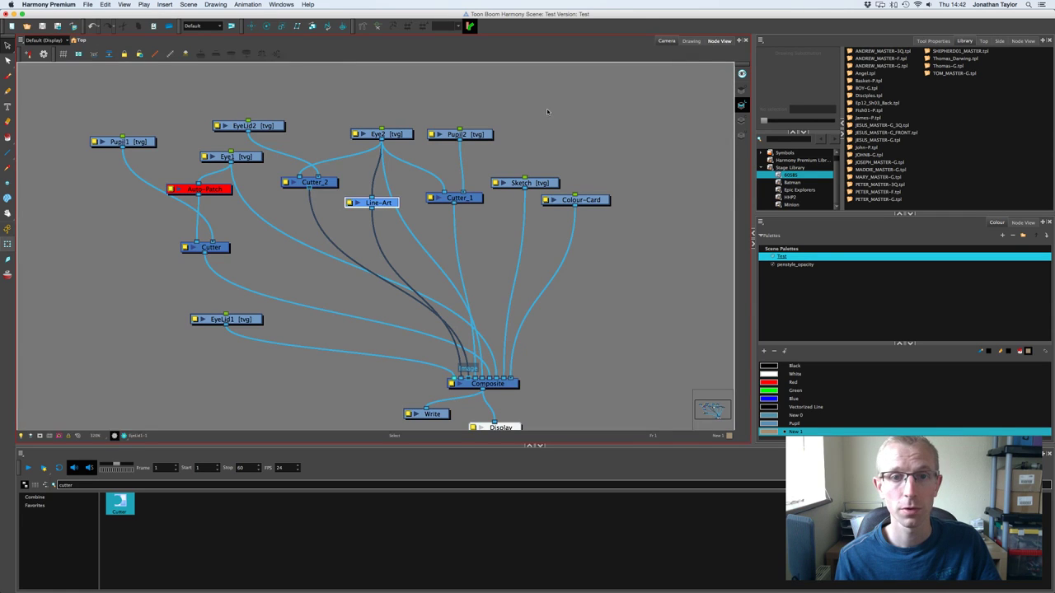
double_click(309, 182)
left_click(512, 299)
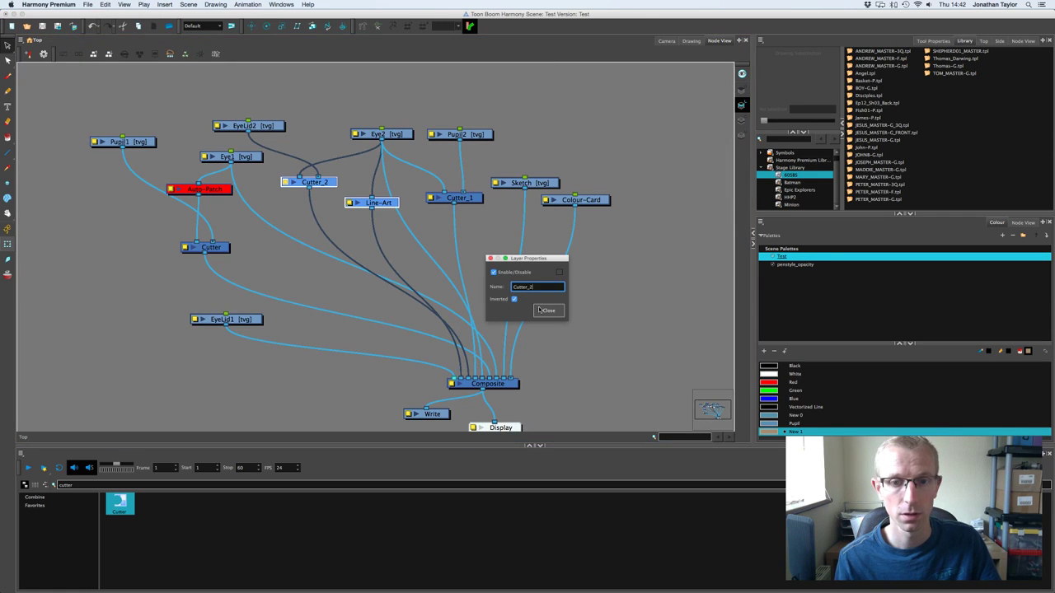
left_click(548, 311)
left_click(665, 40)
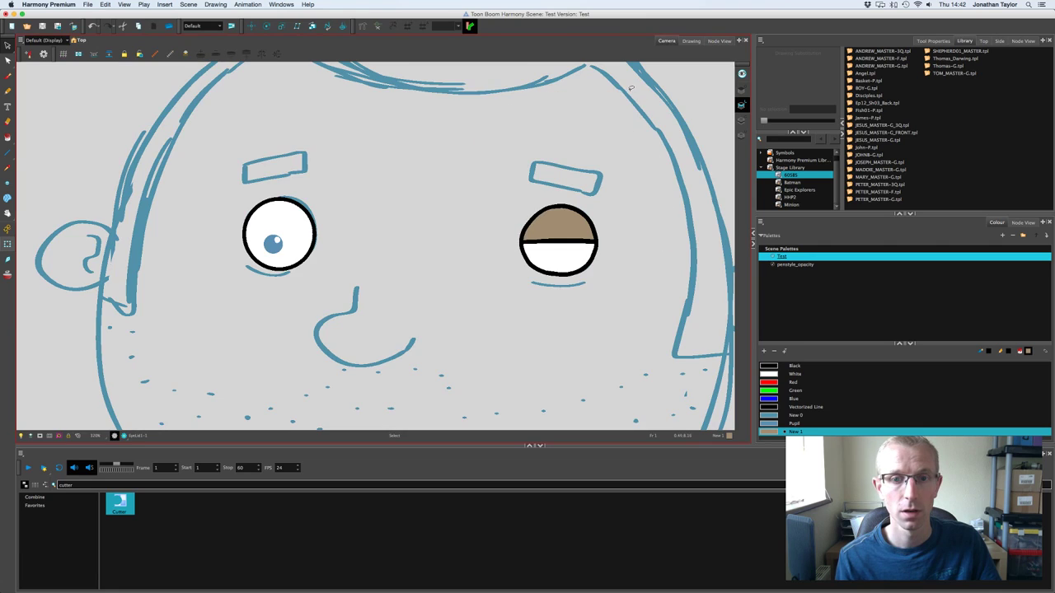
Step: Raise EyeLid2 slightly with the Transform tool so that its lower edge crosses the pupil
left_click(8, 244)
left_click(563, 243)
mouse_move(571, 235)
left_mouse_down()
mouse_move(571, 216)
mouse_move(569, 251)
mouse_move(566, 215)
mouse_move(564, 234)
left_mouse_up()
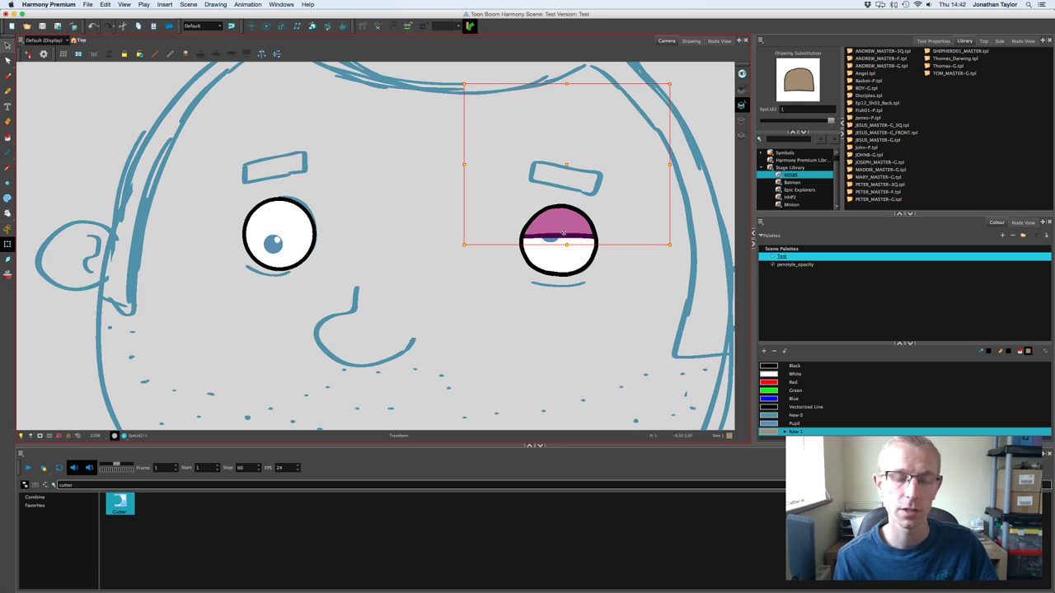
Step: Try EyeLid2 in a higher position above the pupil, select the pupil, and undo the last moves
mouse_move(566, 224)
left_mouse_down()
mouse_move(567, 211)
mouse_move(564, 237)
left_mouse_up()
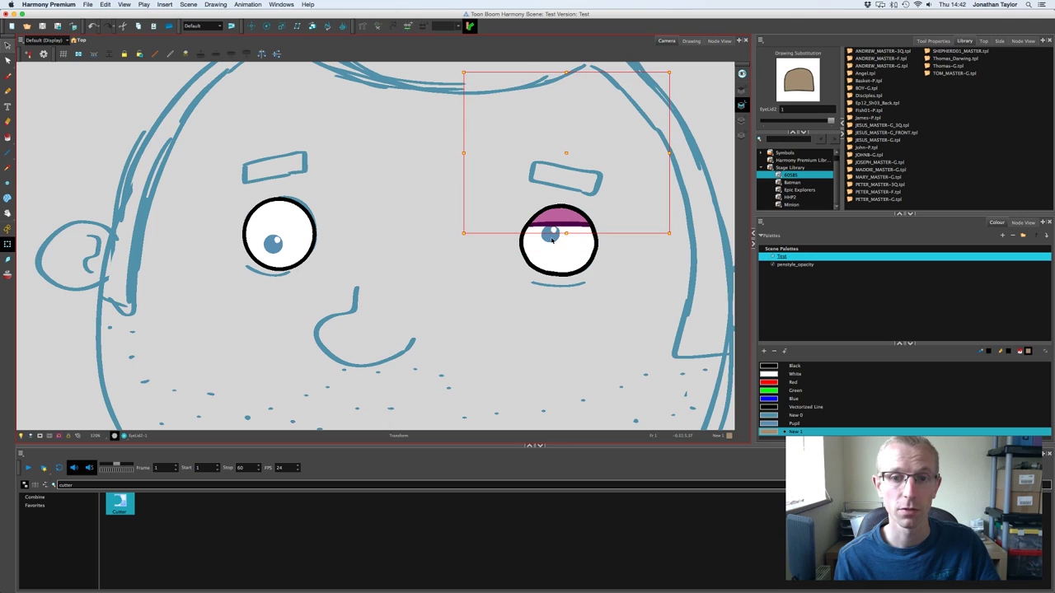
left_click(551, 239)
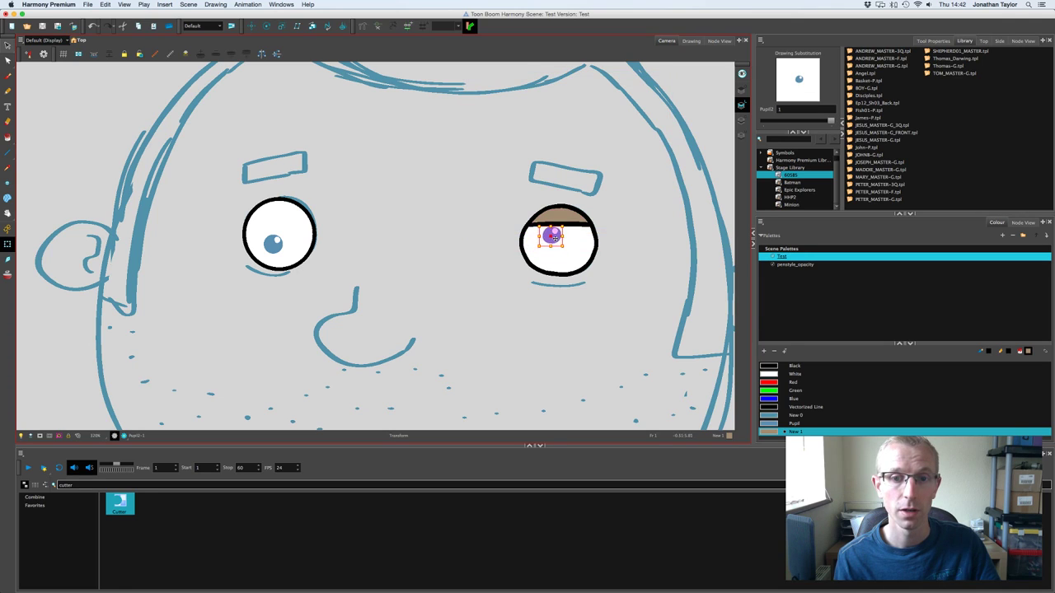
key("super+z")
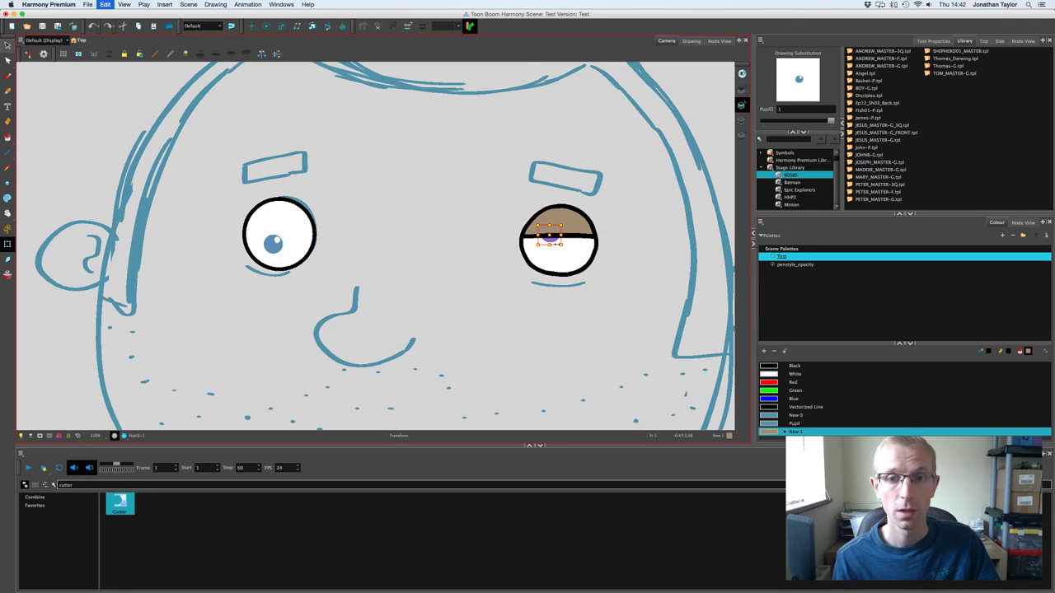